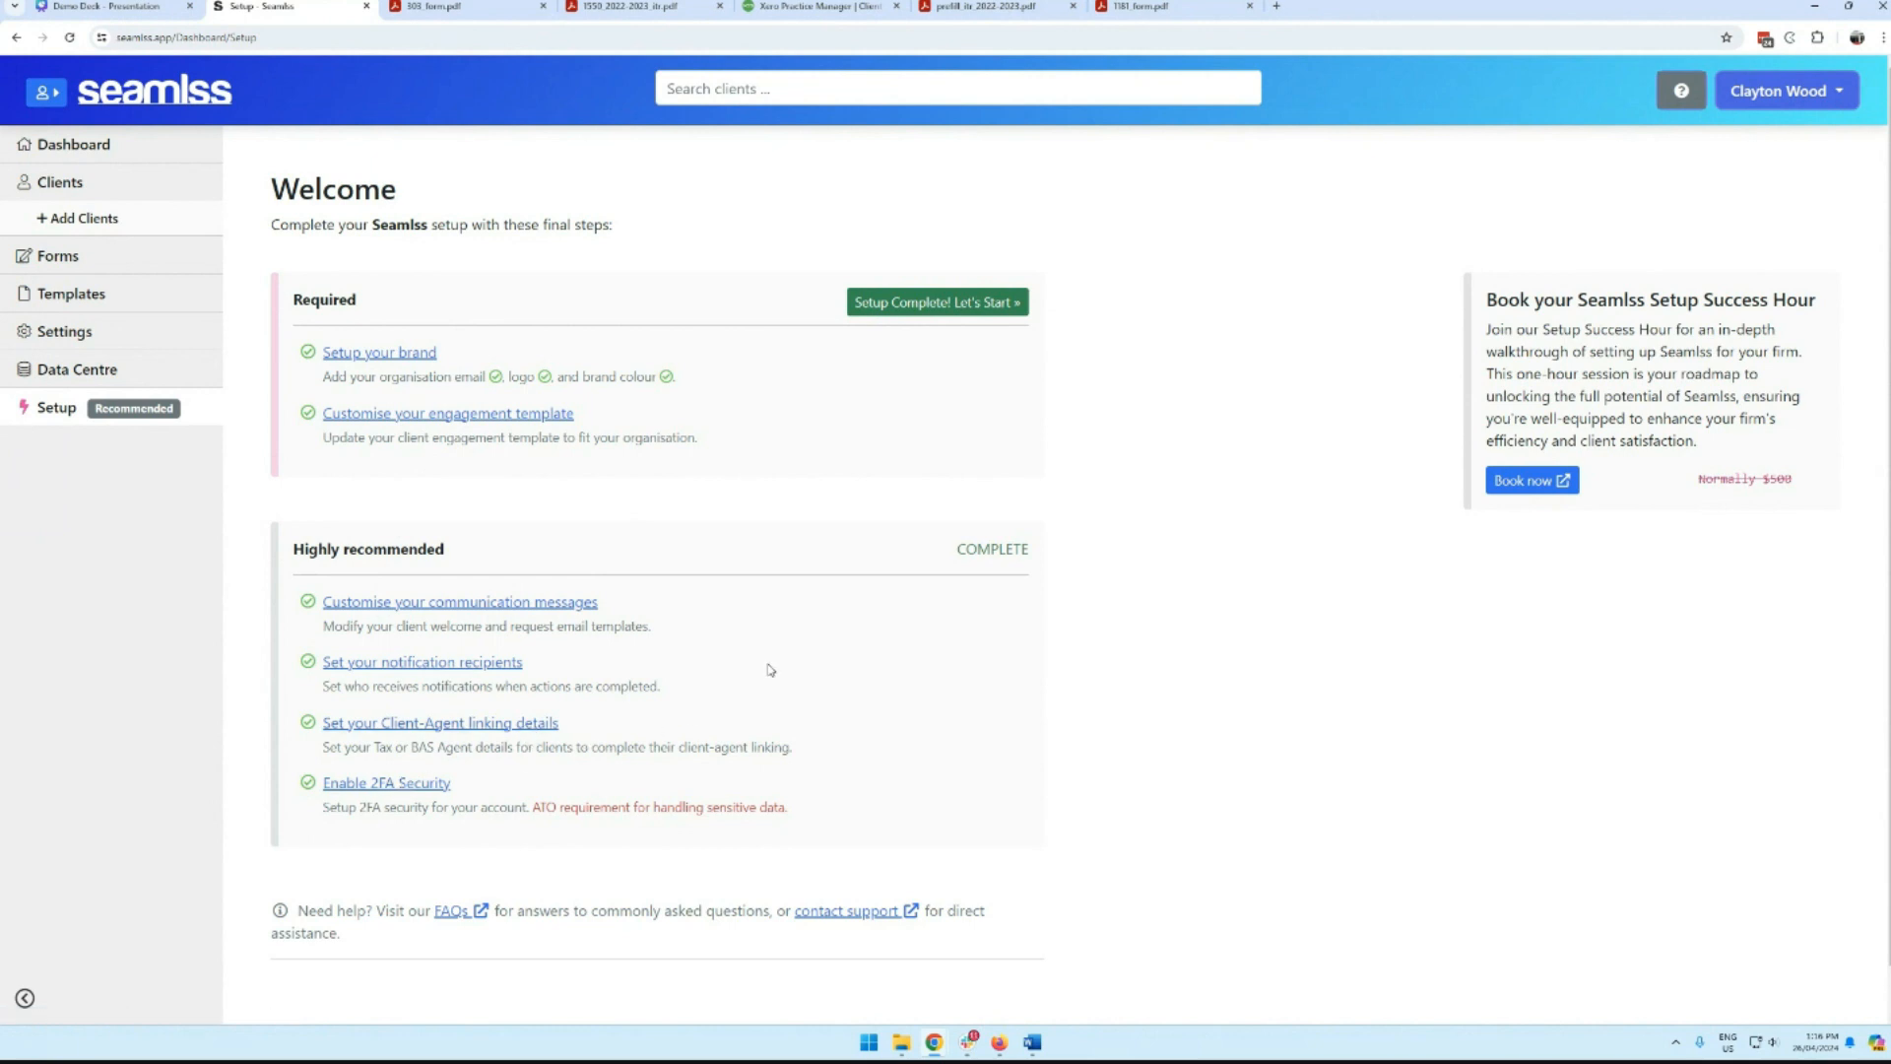
- Highlight the Setup Success Hour description on the checklist, then go to organisation Settings
drag(1500, 289, 1678, 487)
click(1592, 553)
click(77, 335)
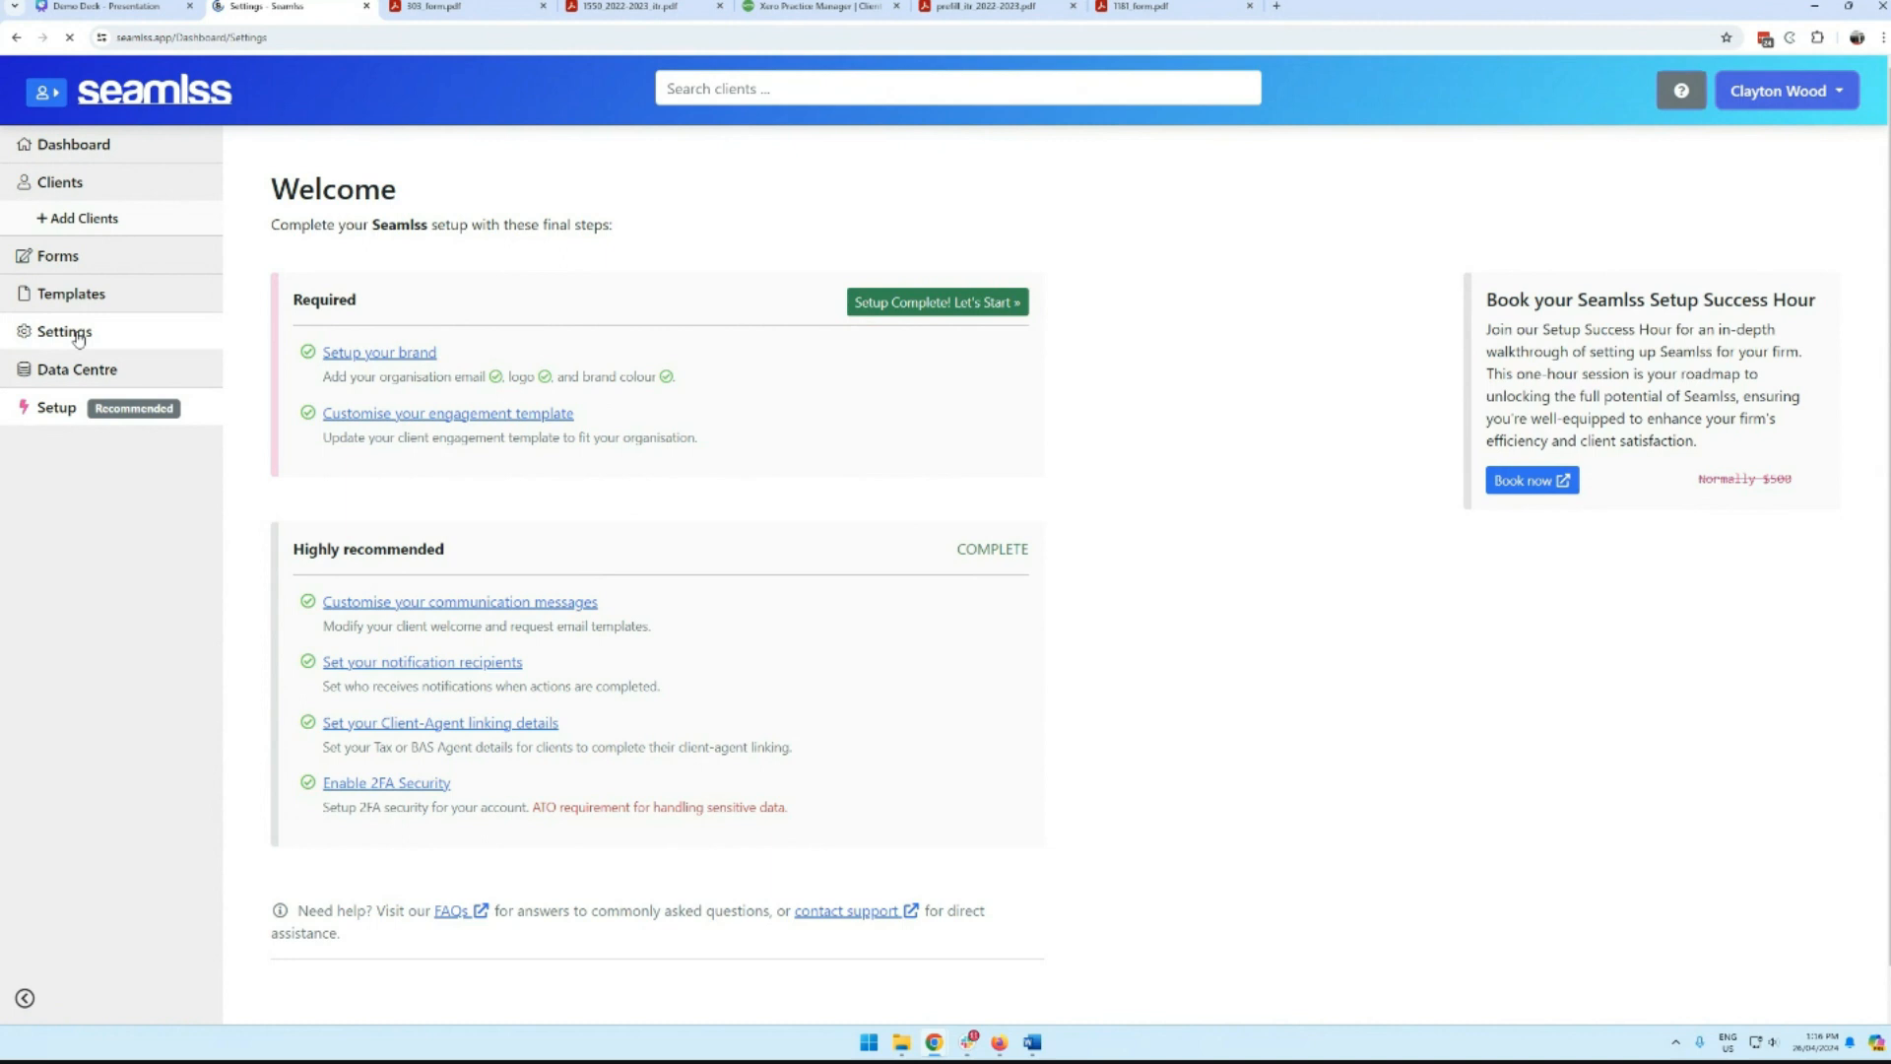
- Review the Branding tab's organisation name and organisation email fields
scroll(738, 395, down, 1)
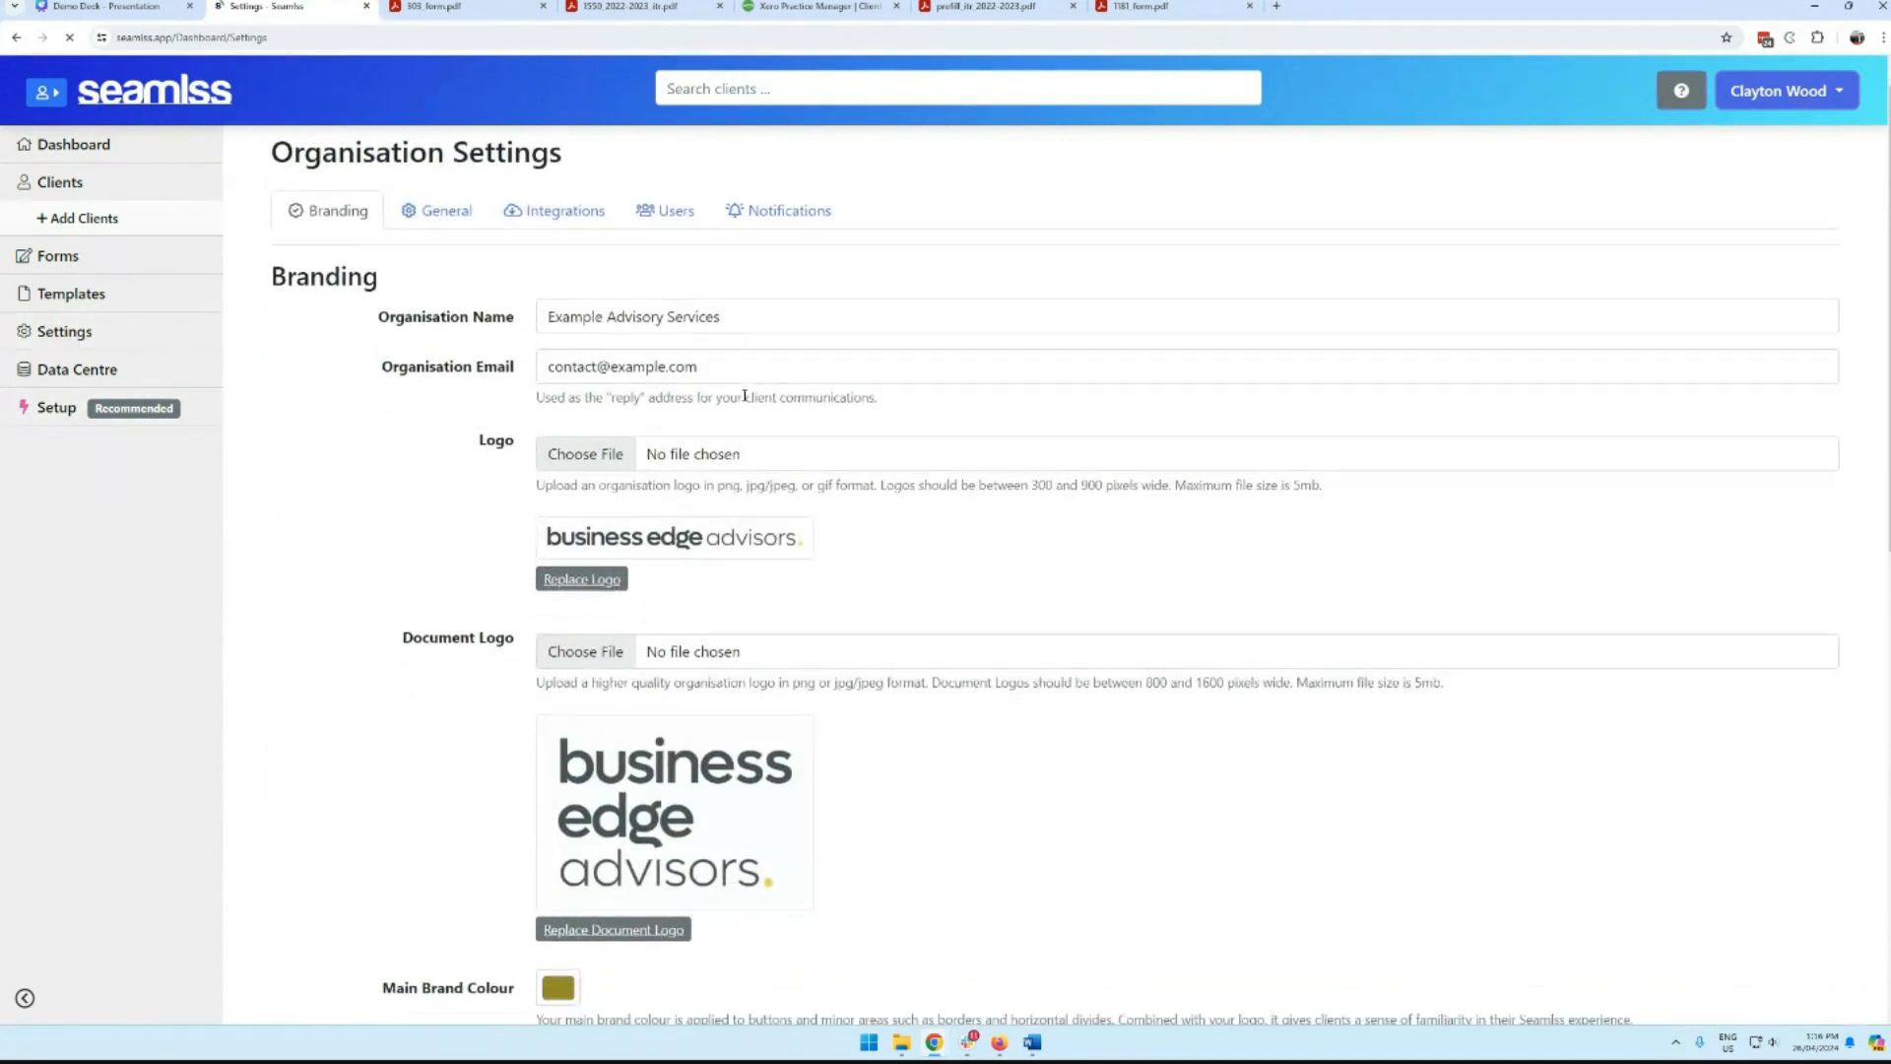
click(765, 278)
drag(765, 278, 508, 280)
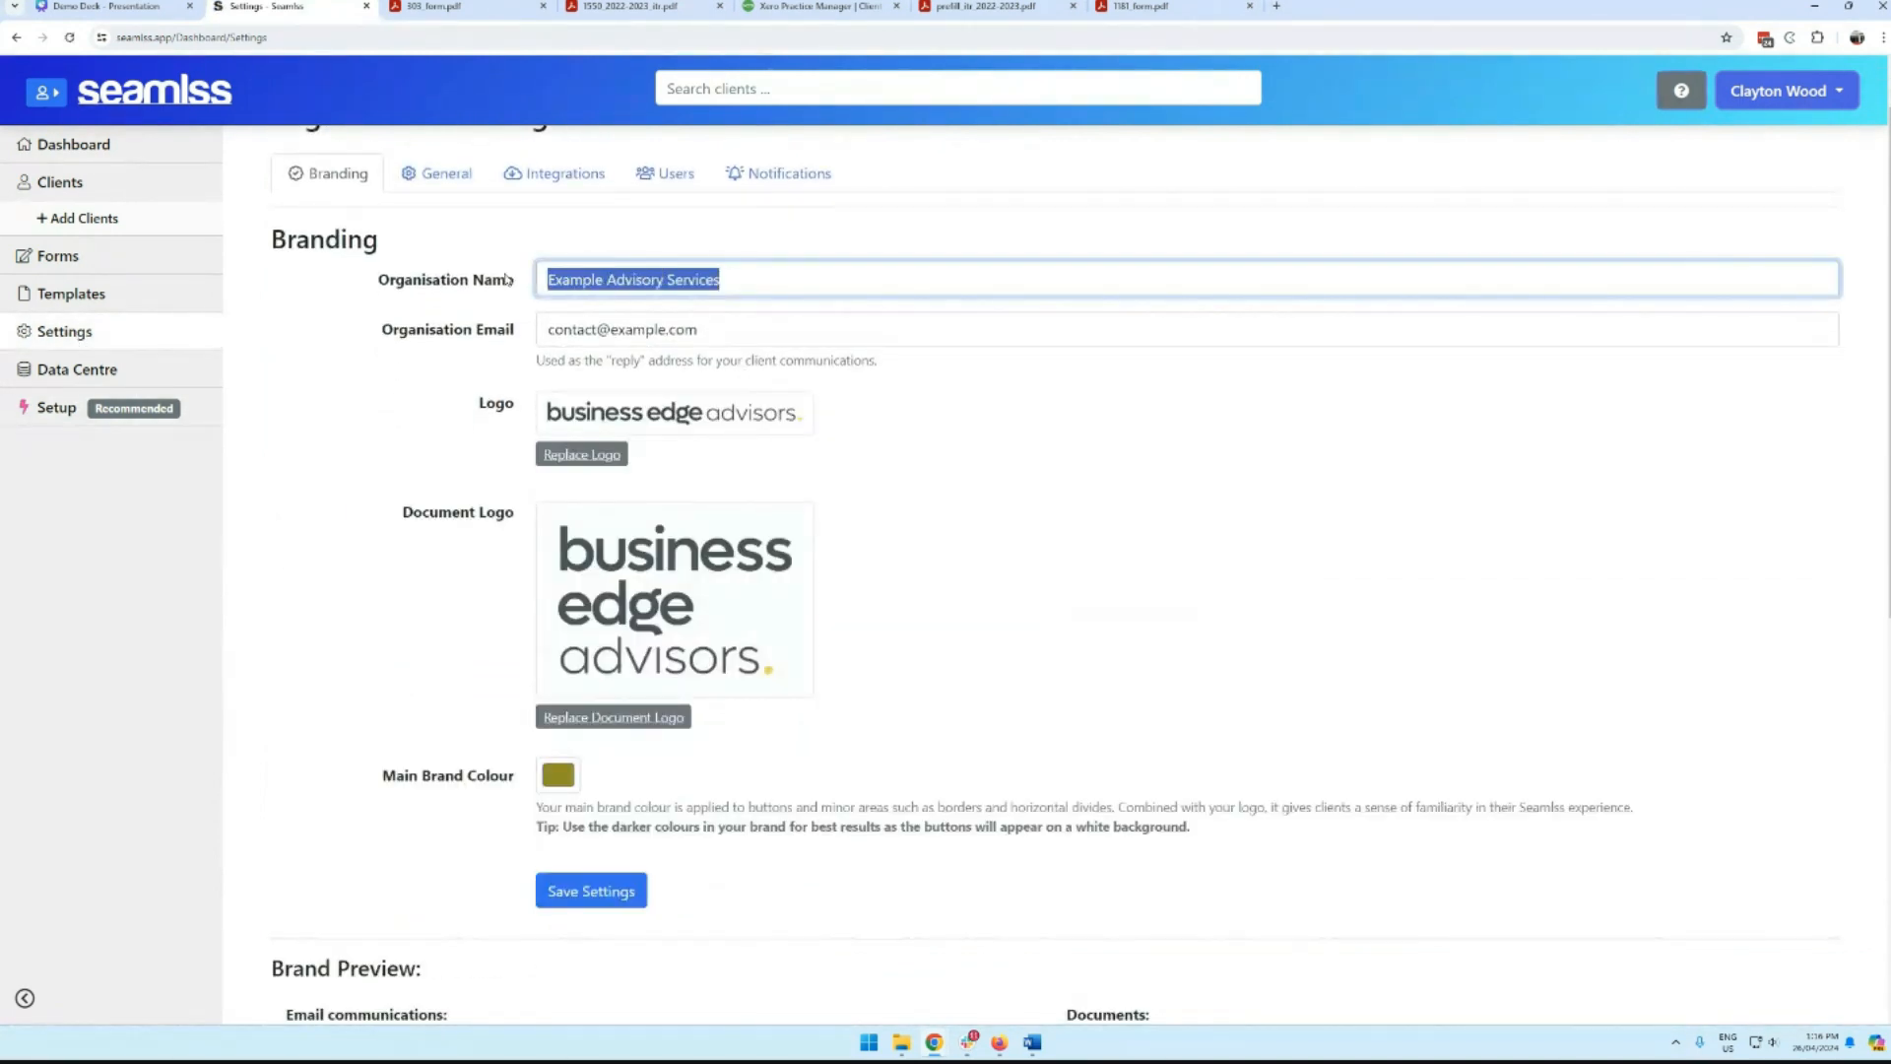
drag(715, 328, 431, 331)
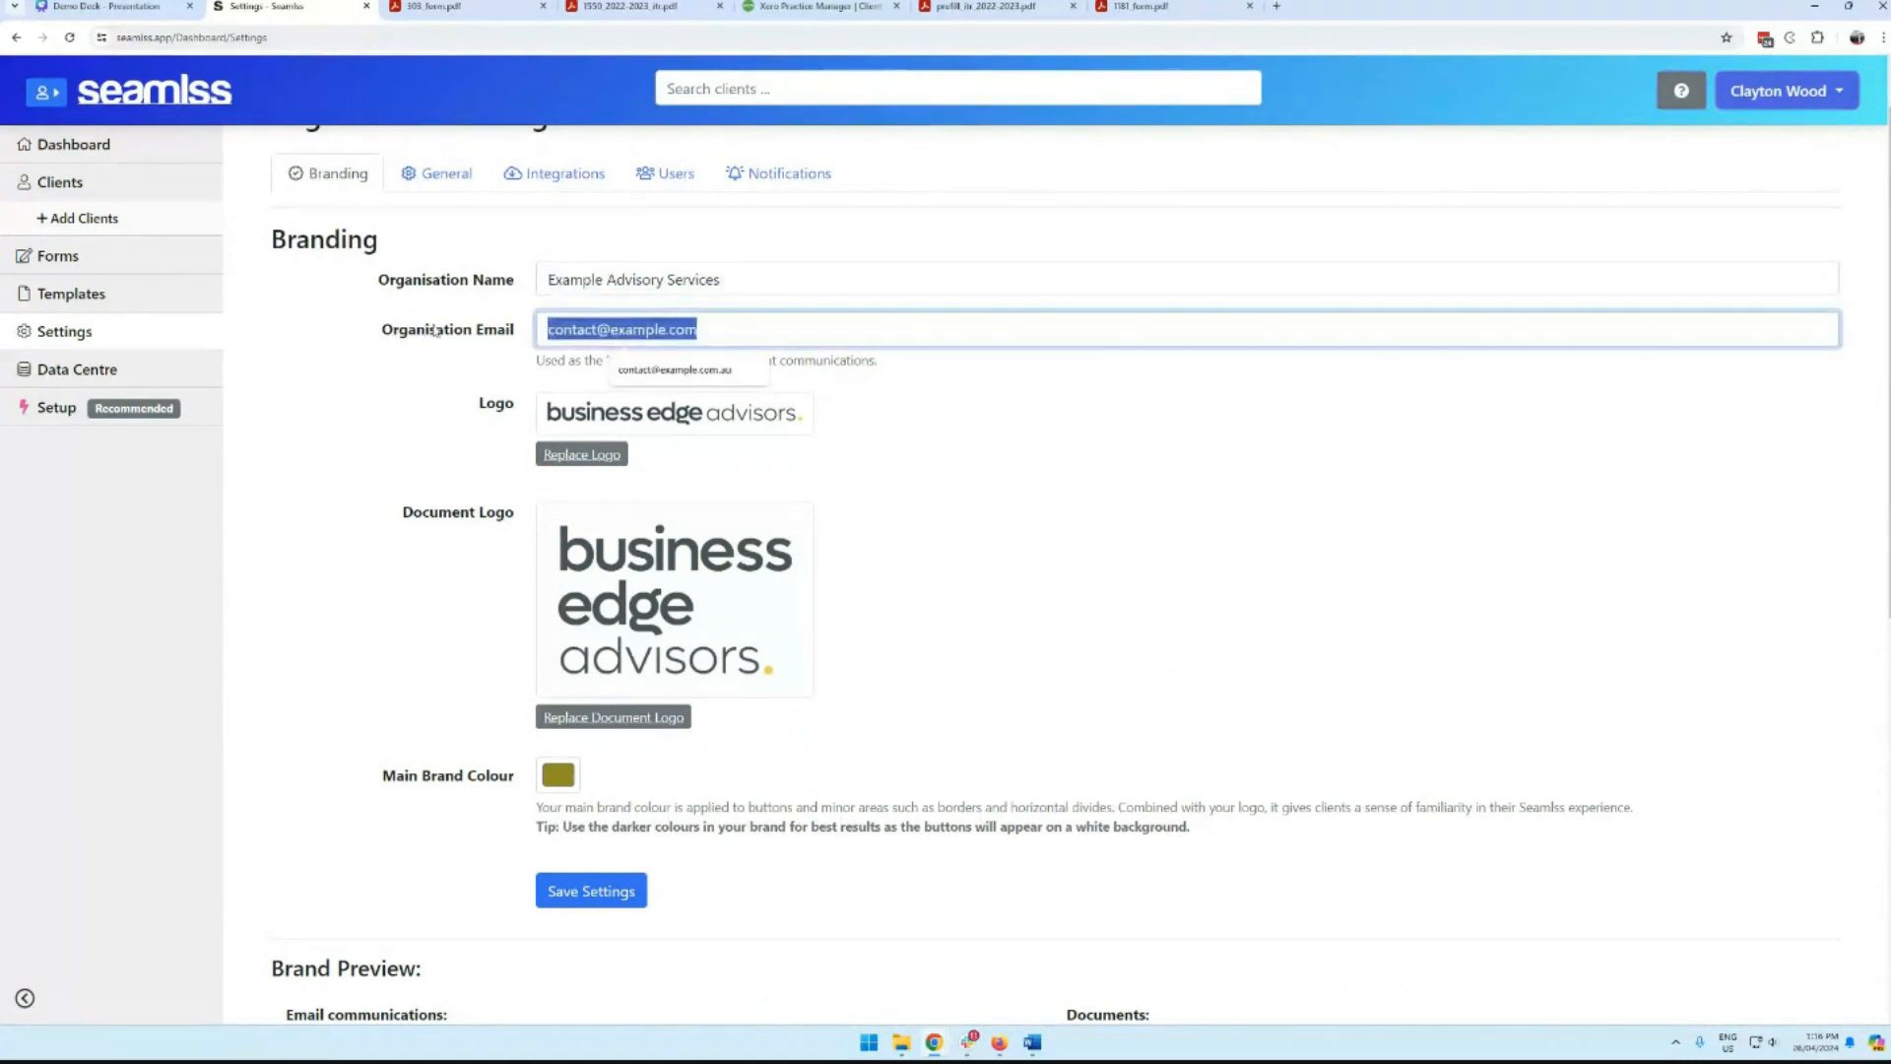
click(438, 391)
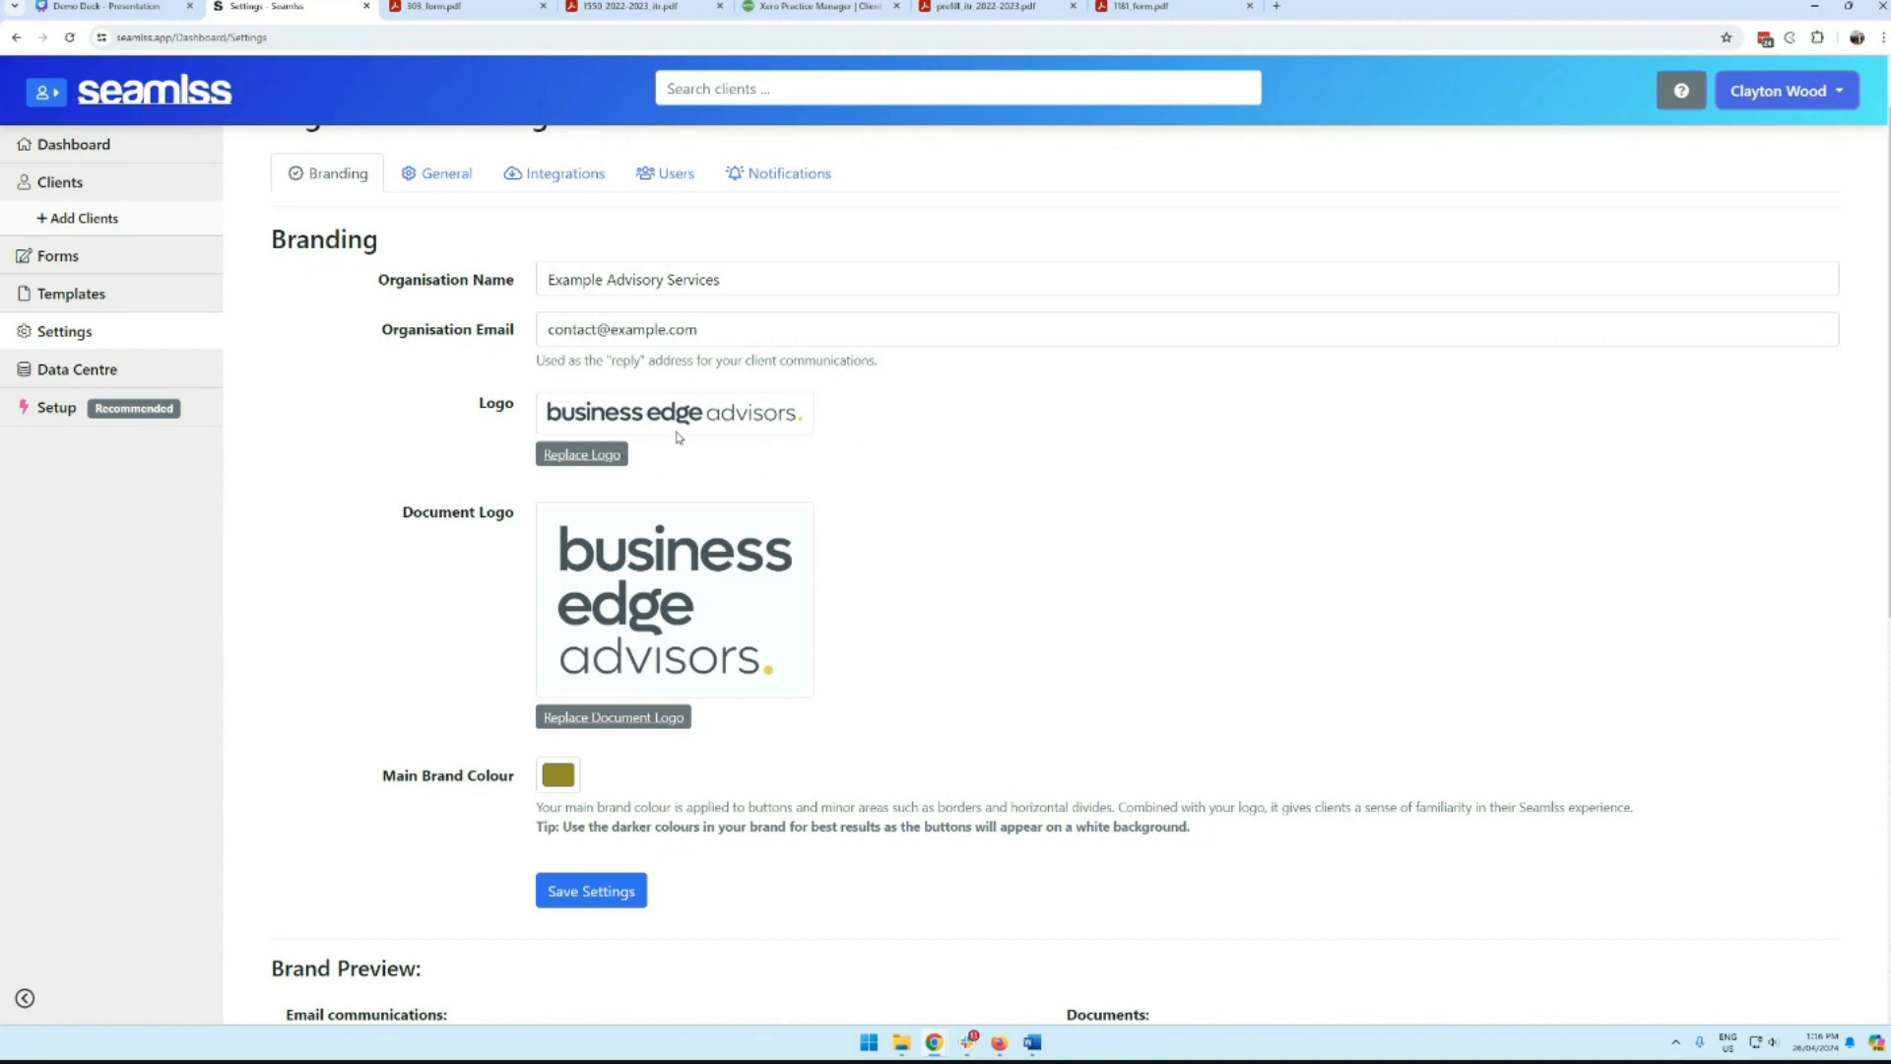
- View the client area Dashboard in a new tab, then return and scroll the Brand Preview
middle_click(54, 93)
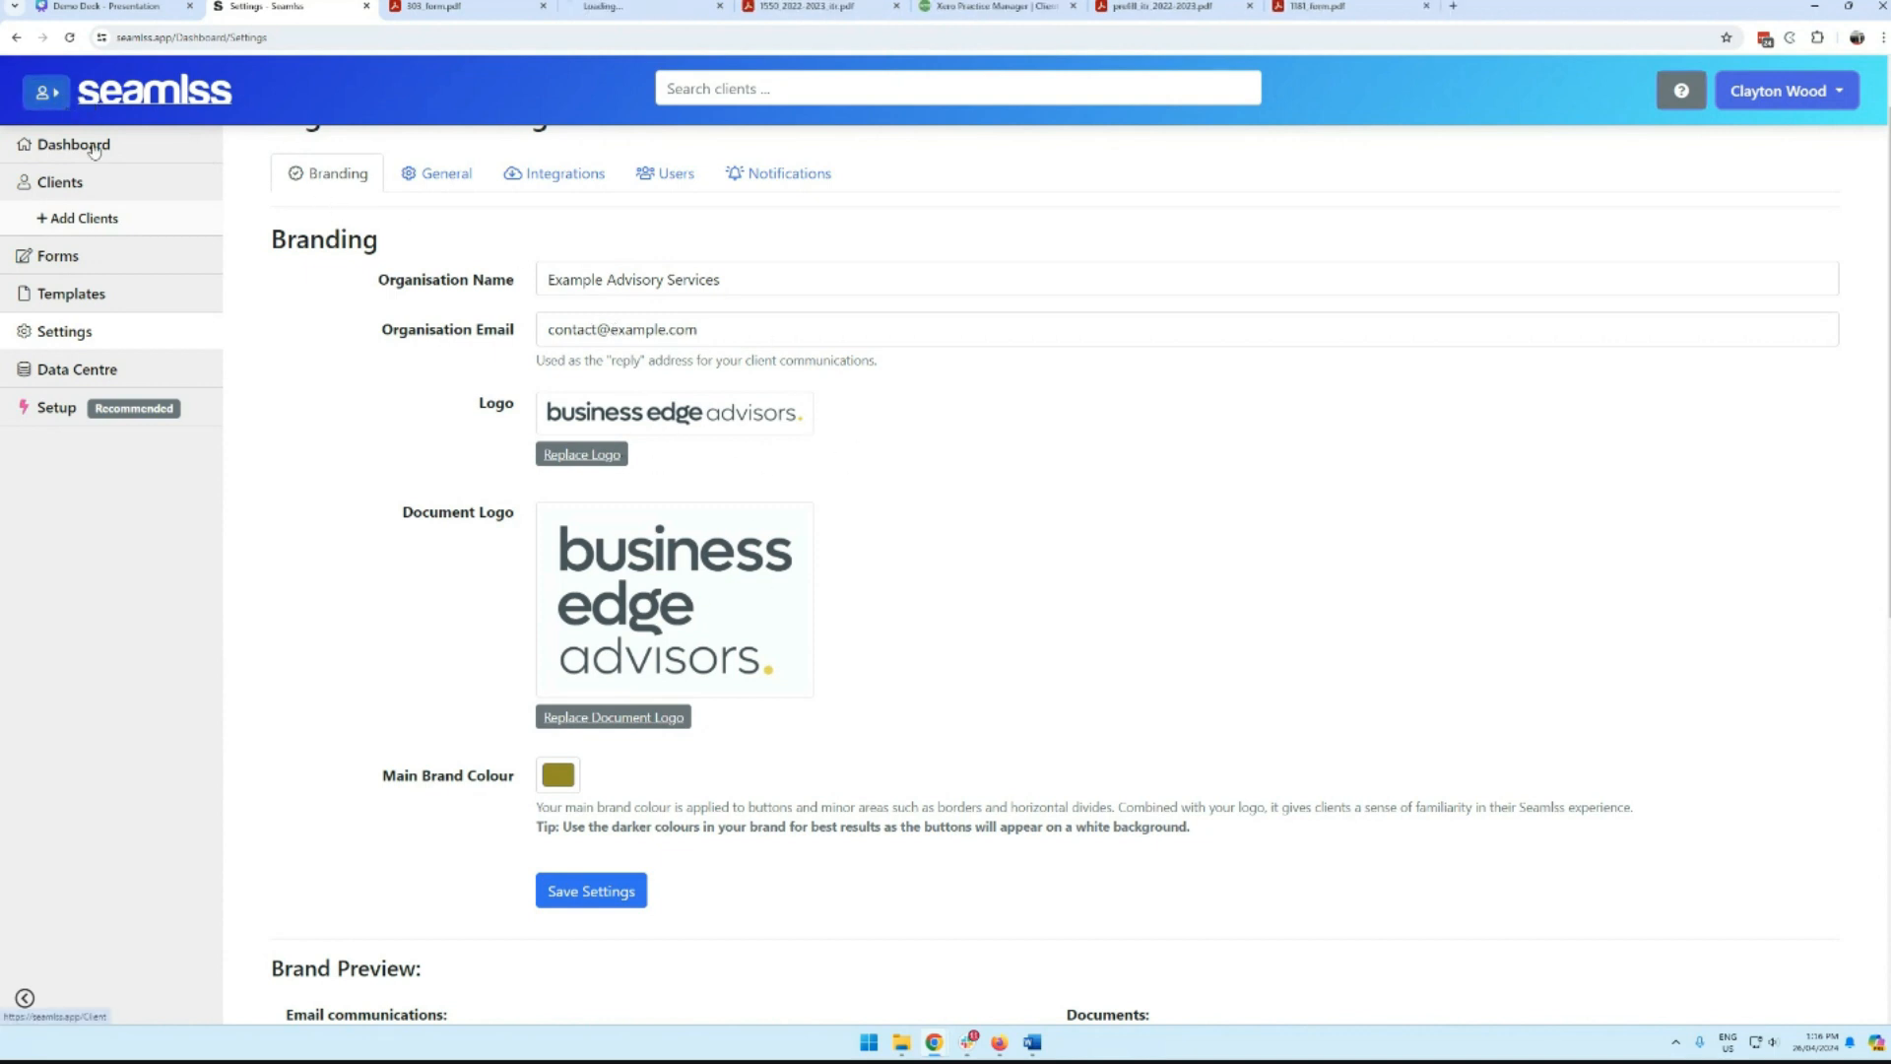
click(631, 7)
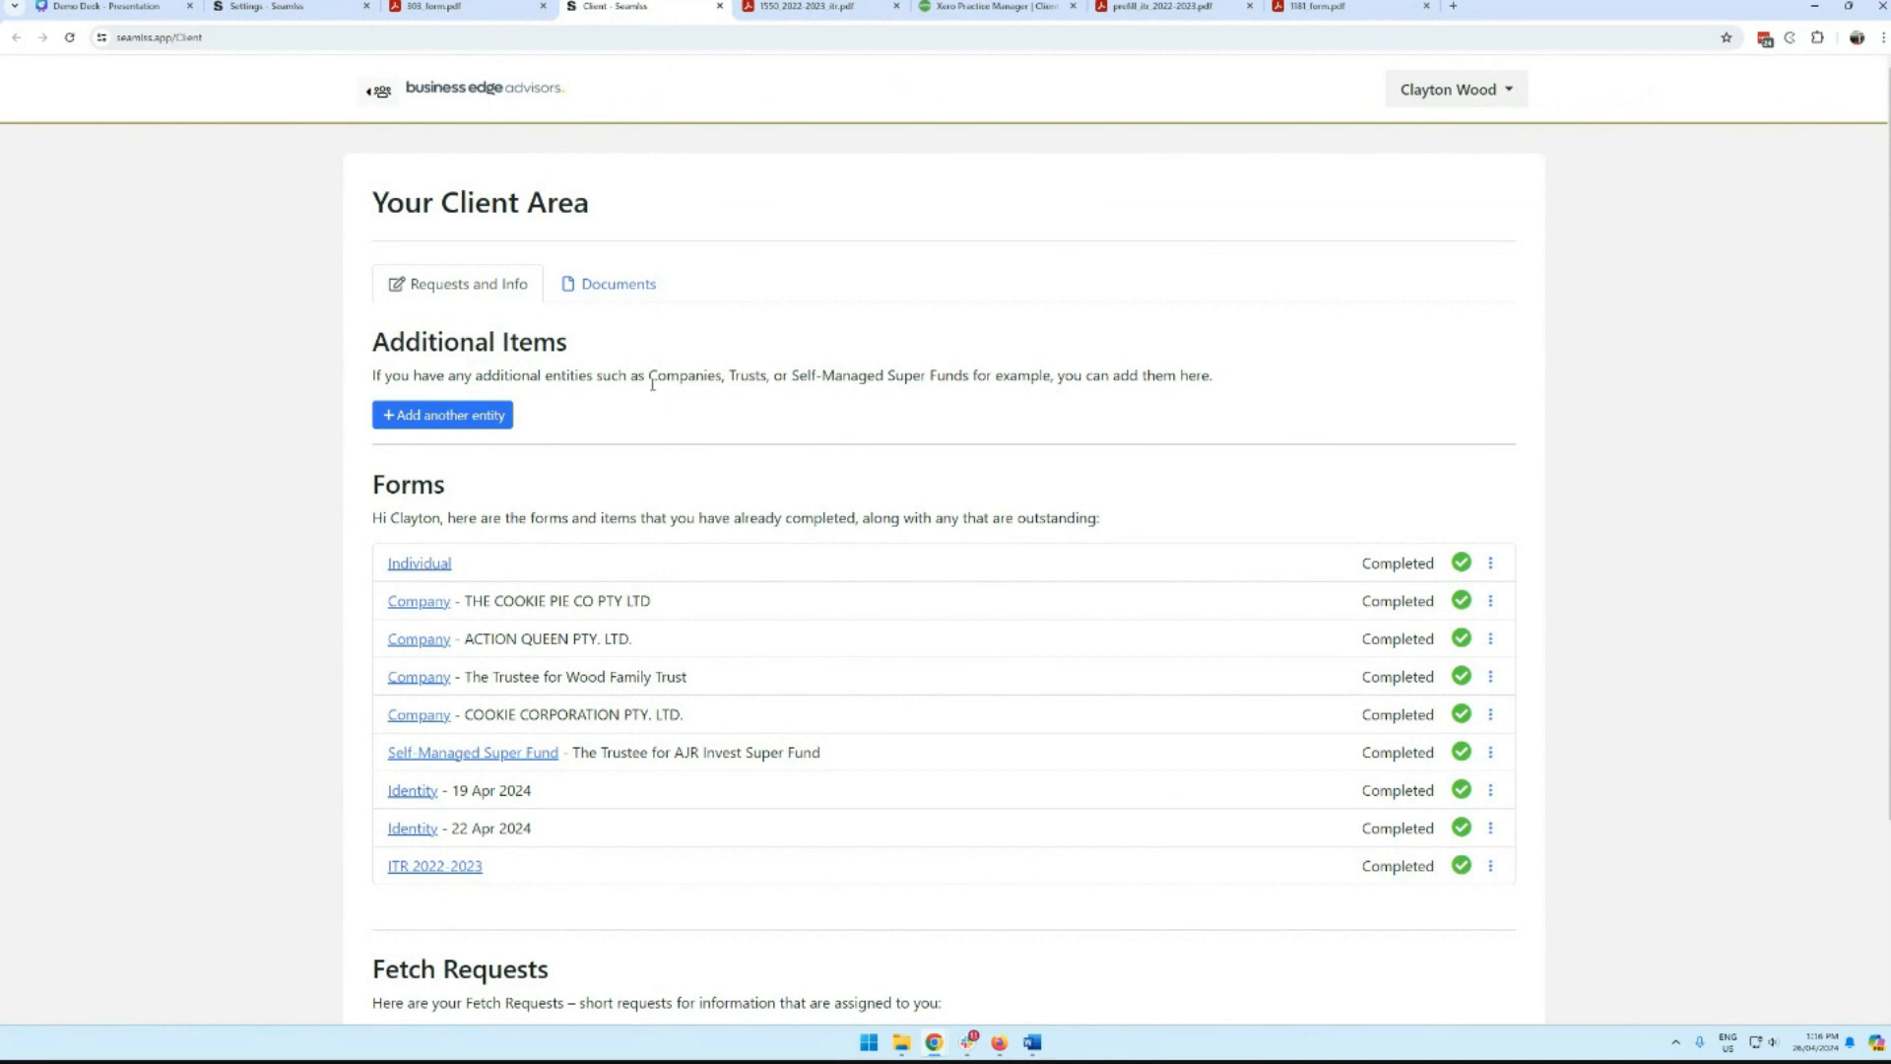
click(276, 7)
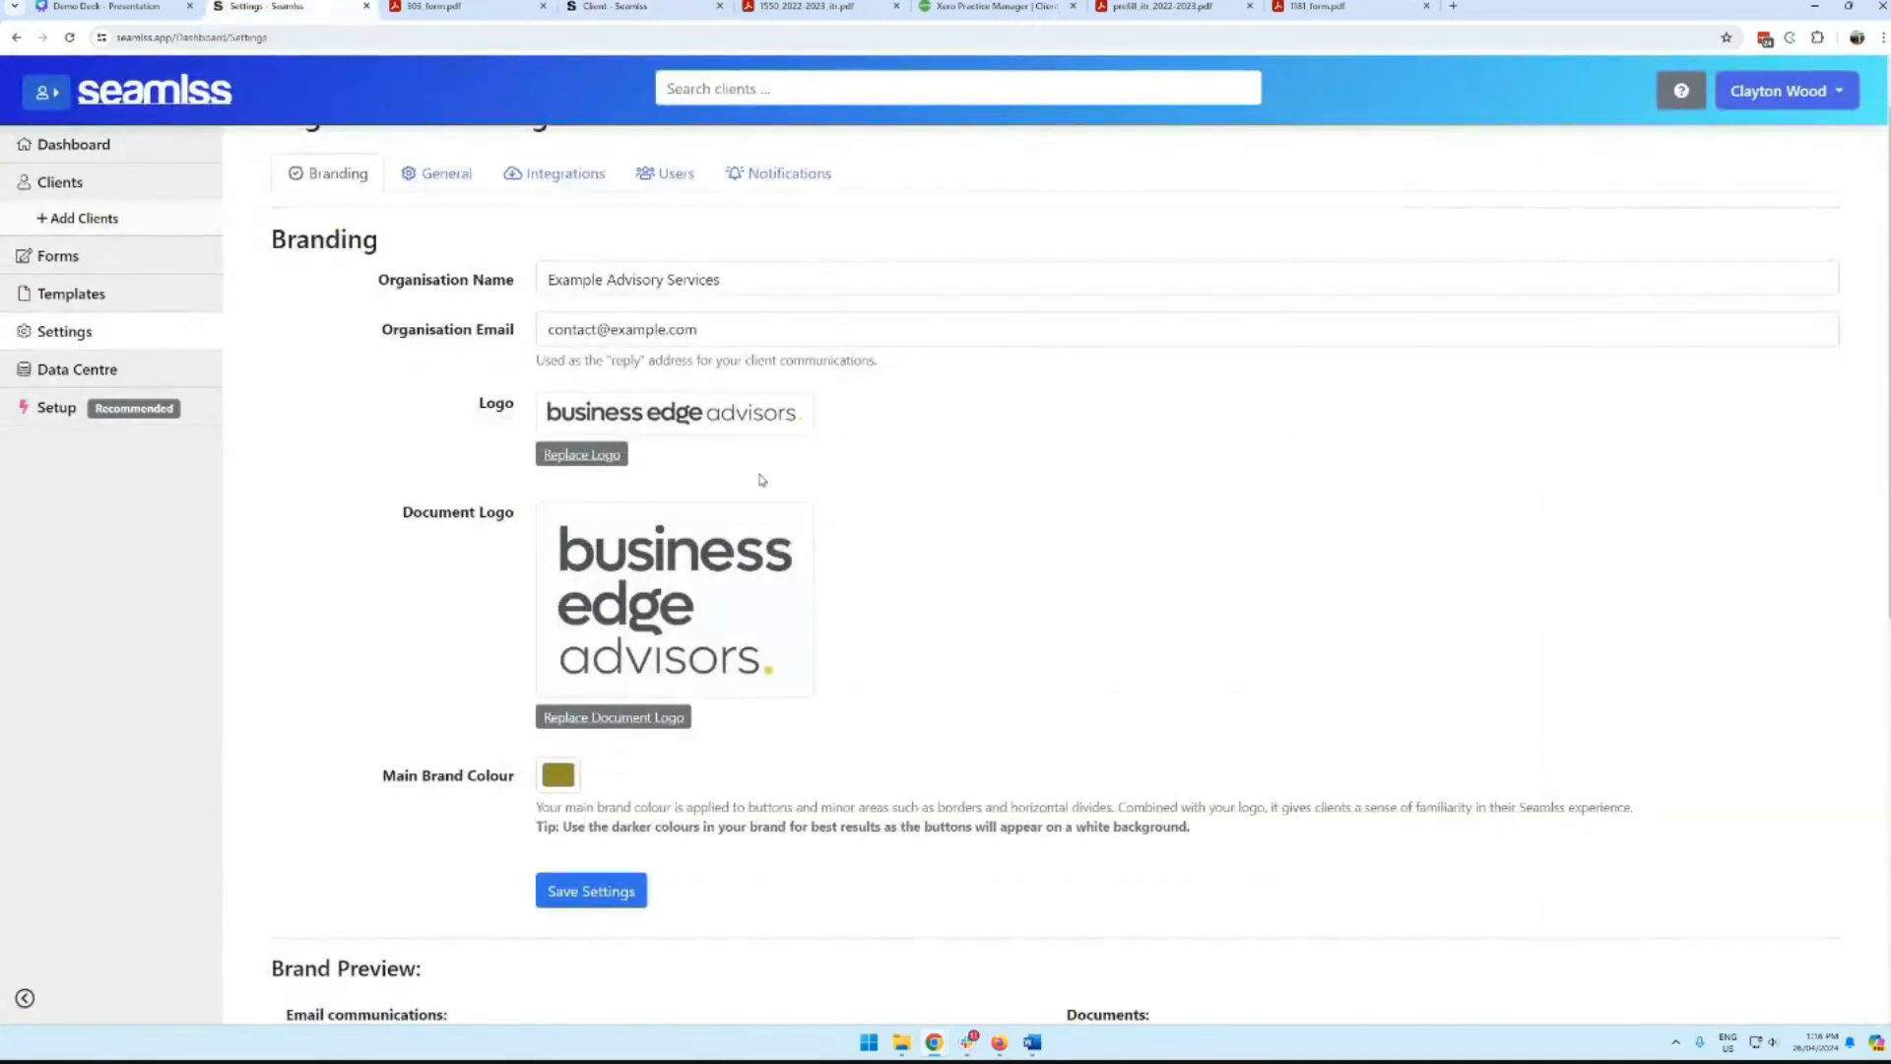
scroll(774, 492, down, 3)
scroll(781, 506, down, 2)
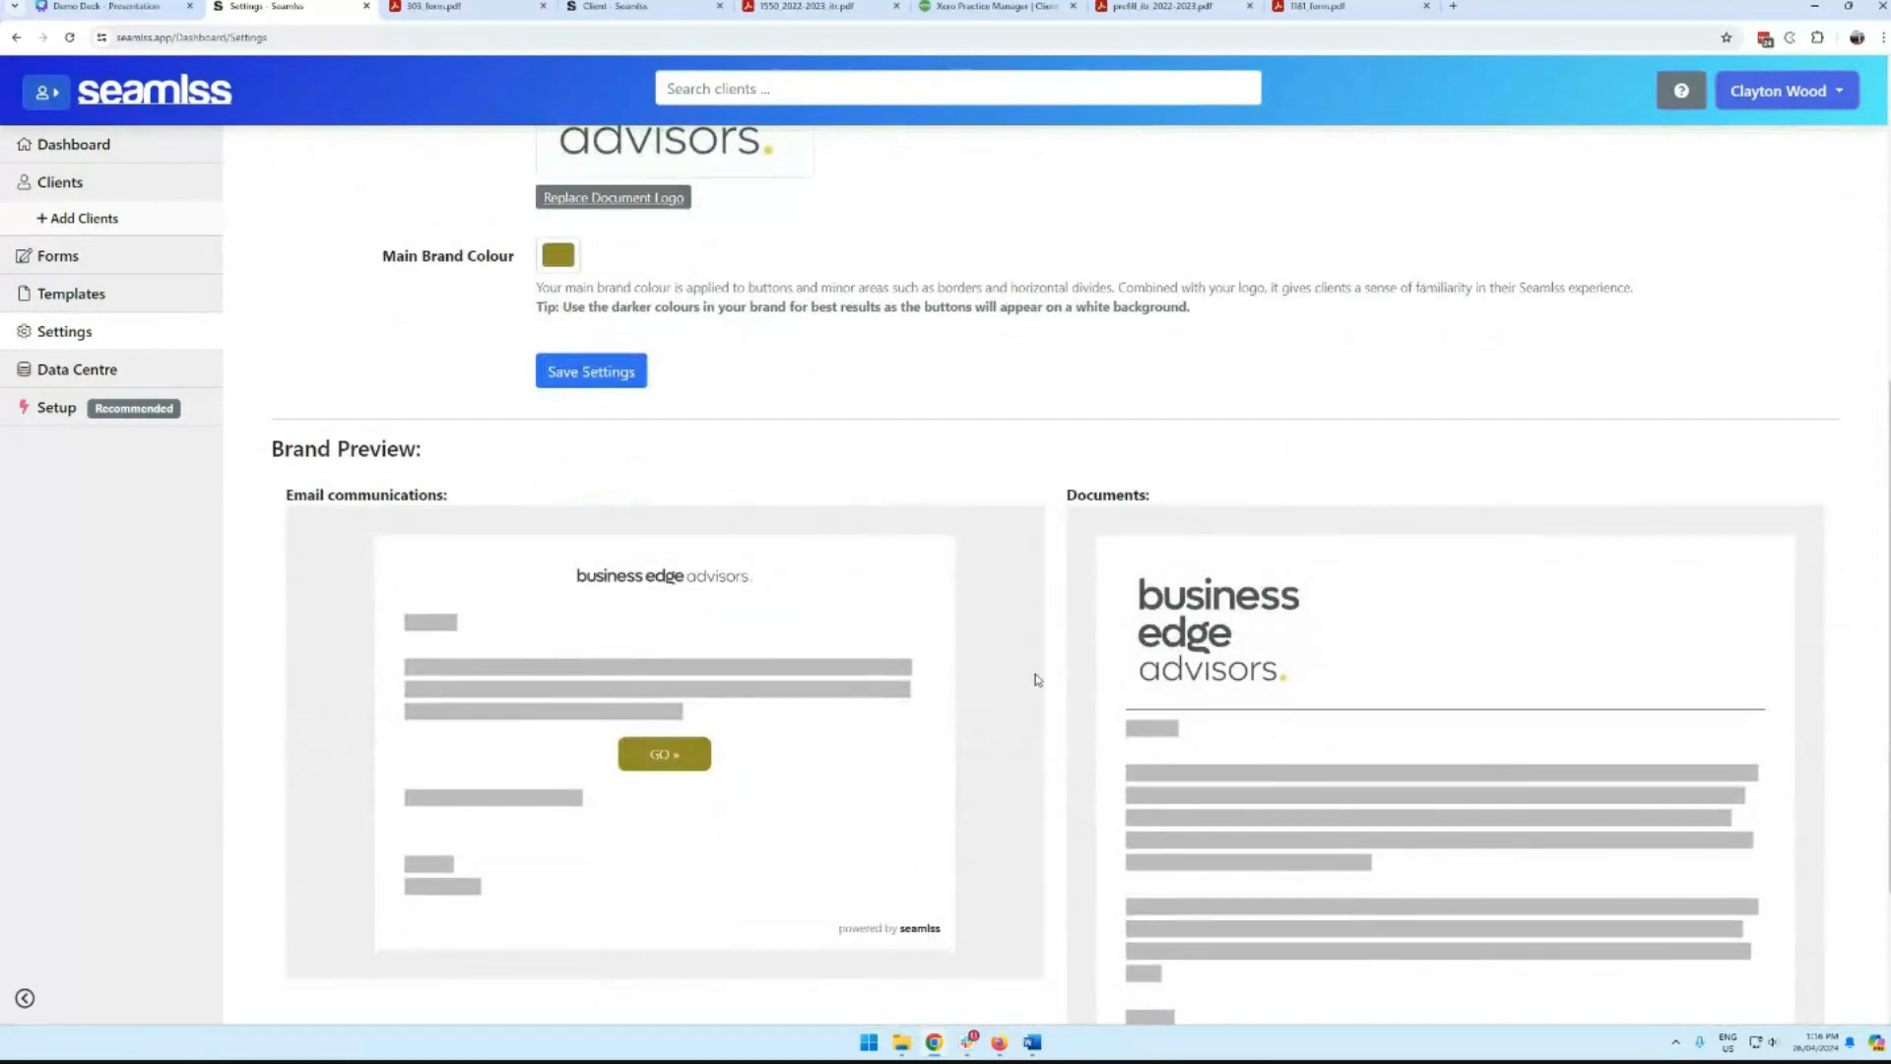
scroll(1020, 675, down, 2)
scroll(1114, 701, up, 7)
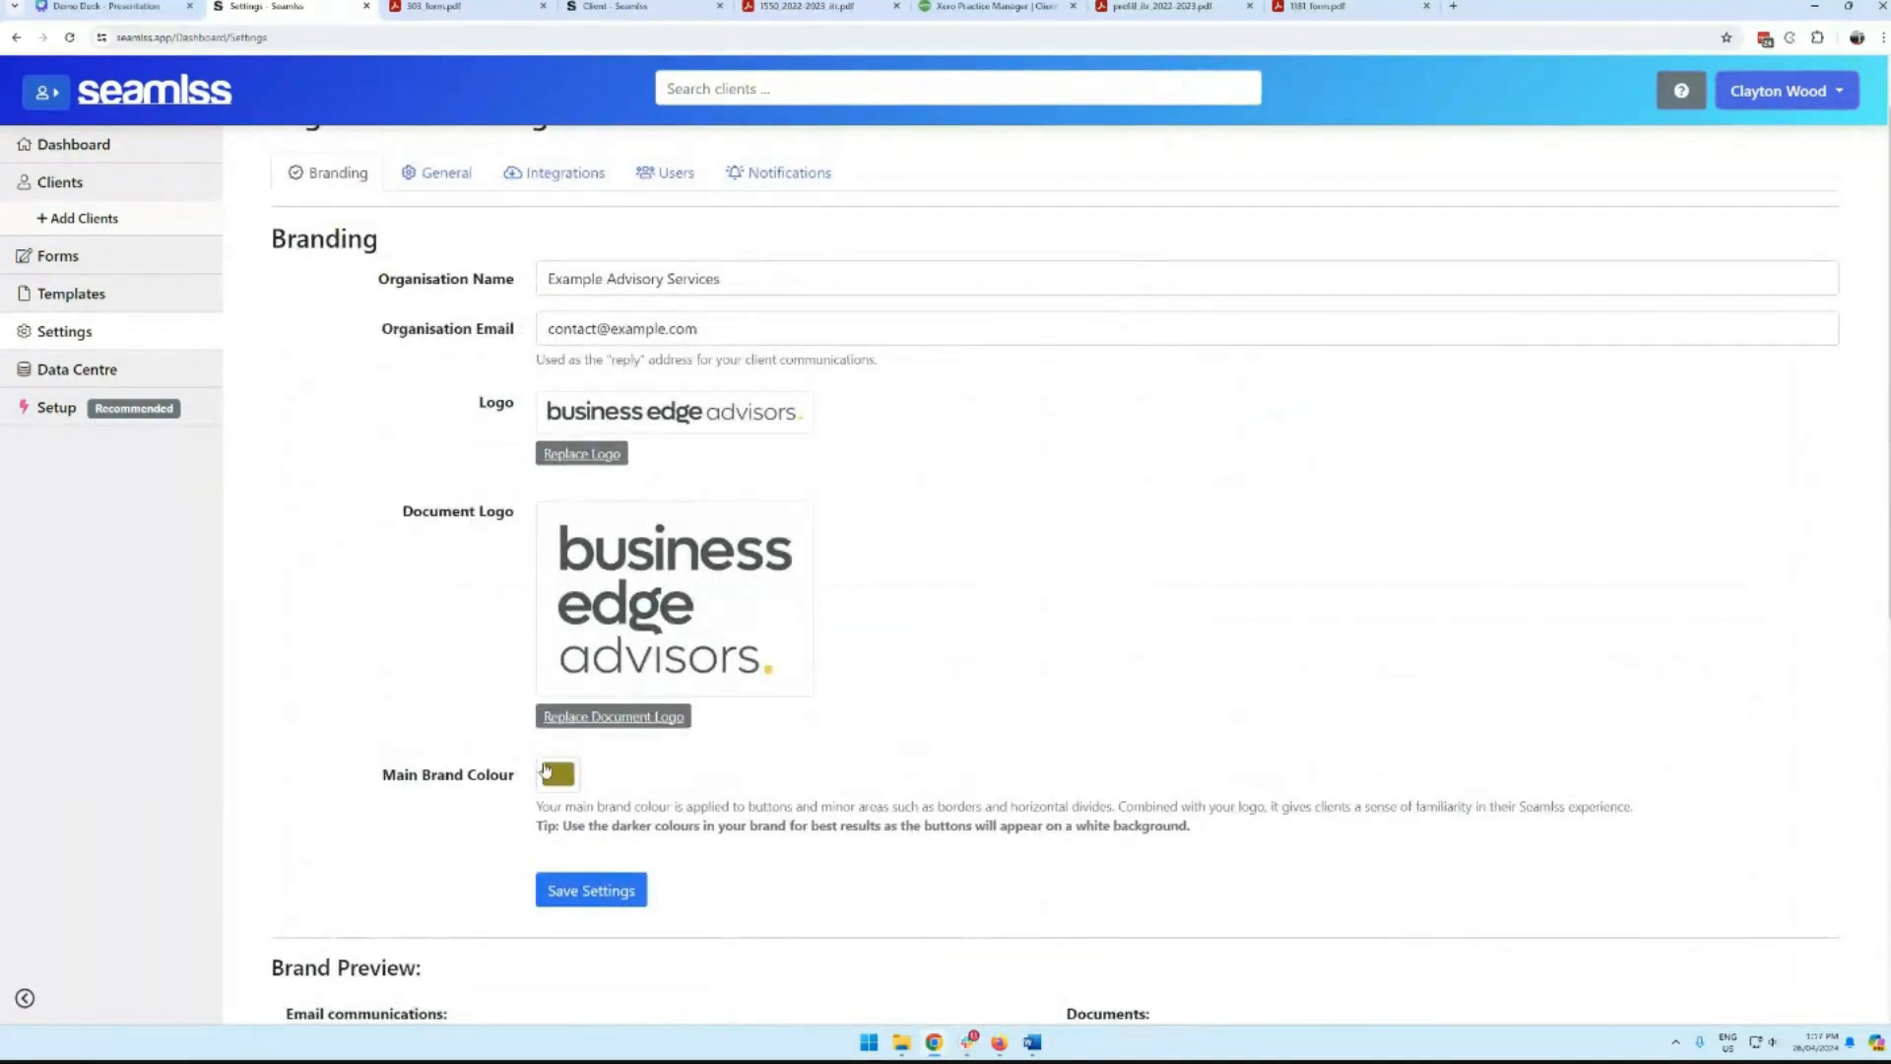
- In General settings, make bank details required, leaving TFN Required off
click(434, 175)
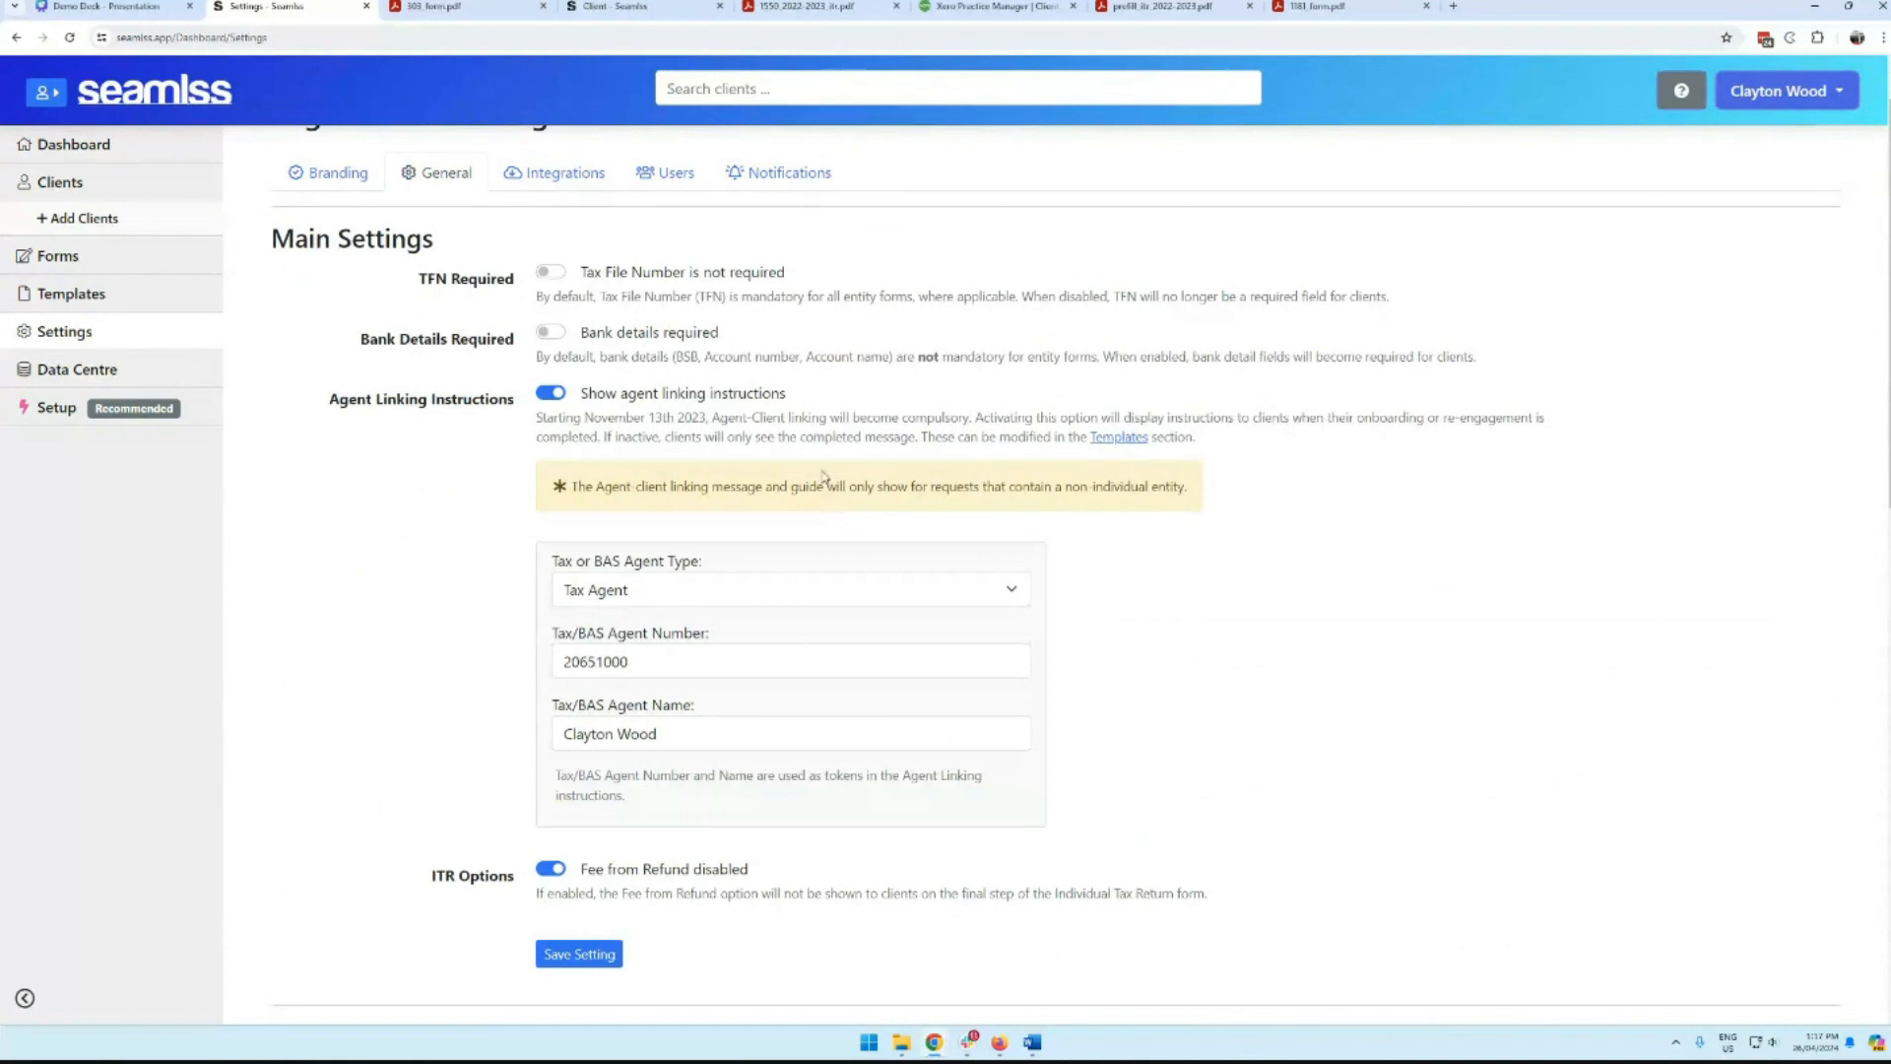
click(553, 275)
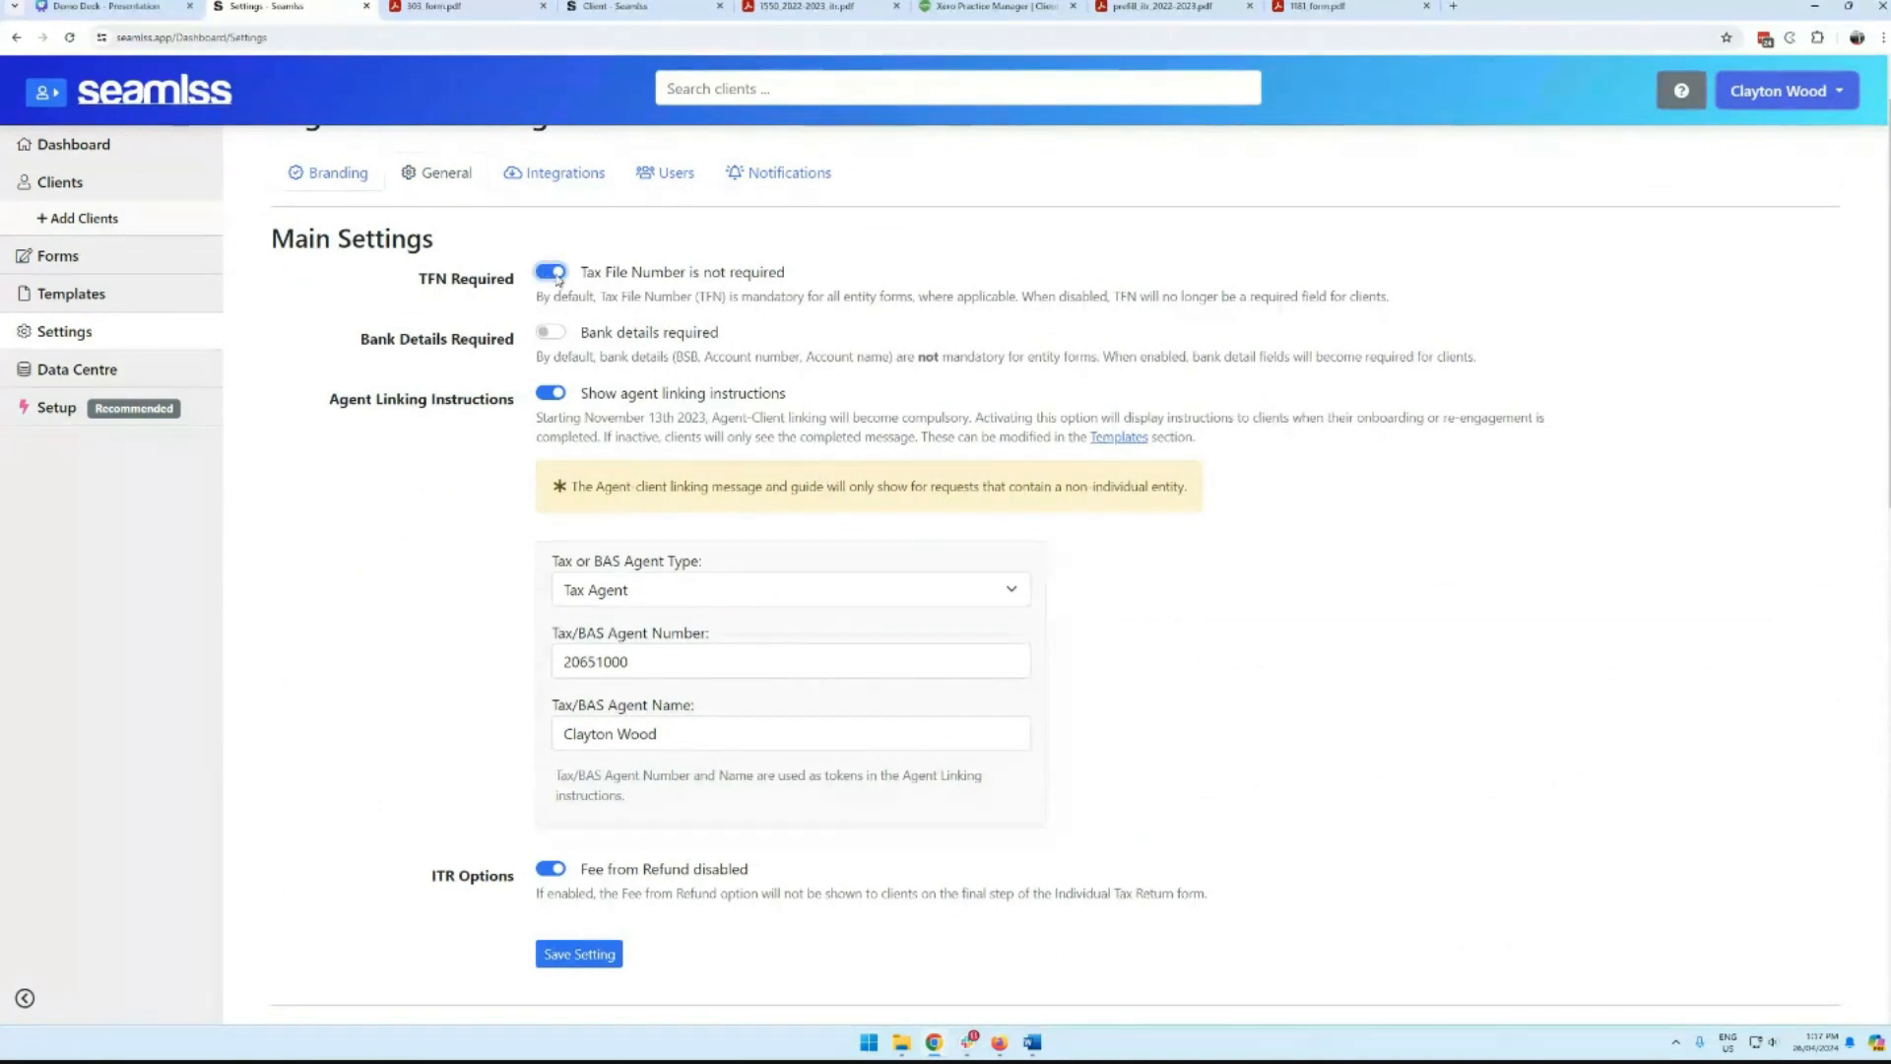
click(552, 333)
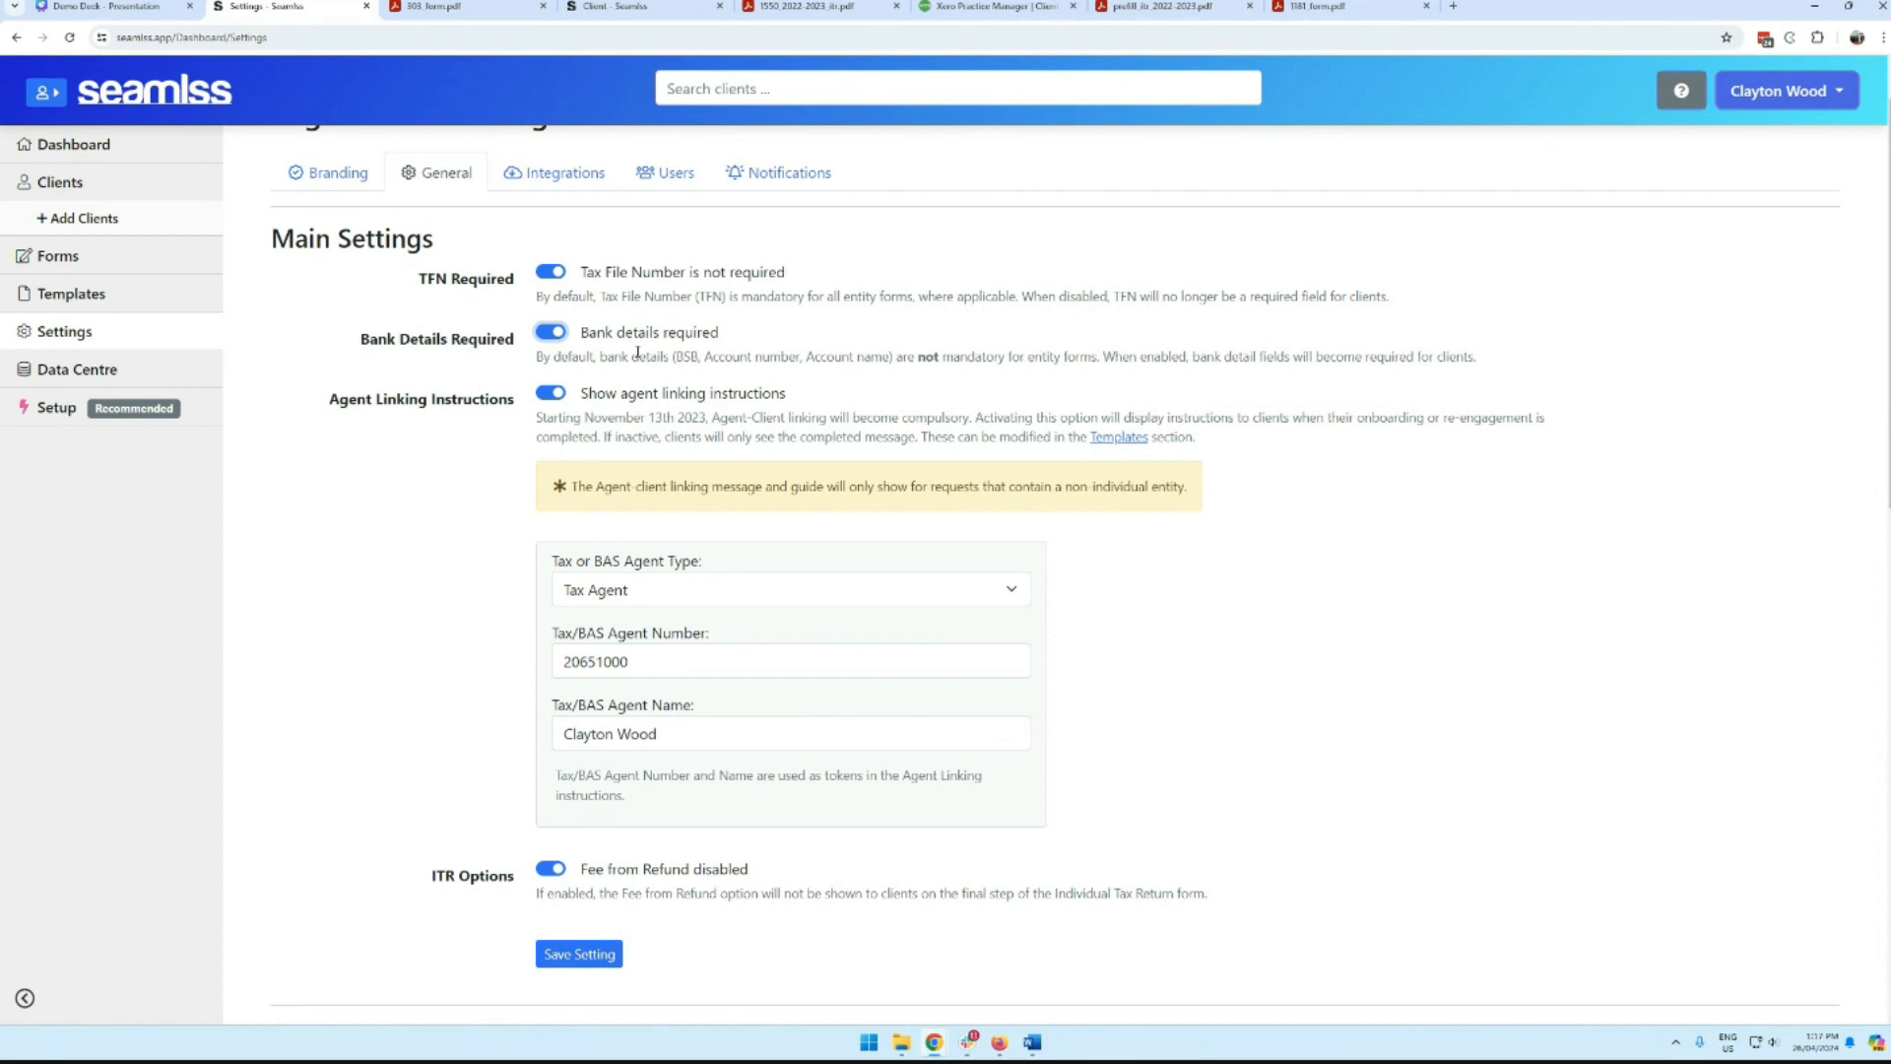
scroll(718, 410, down, 1)
scroll(718, 409, up, 1)
click(551, 273)
- Keep Tax Agent as the agent type and leave Disable TFN switched off
scroll(702, 455, down, 3)
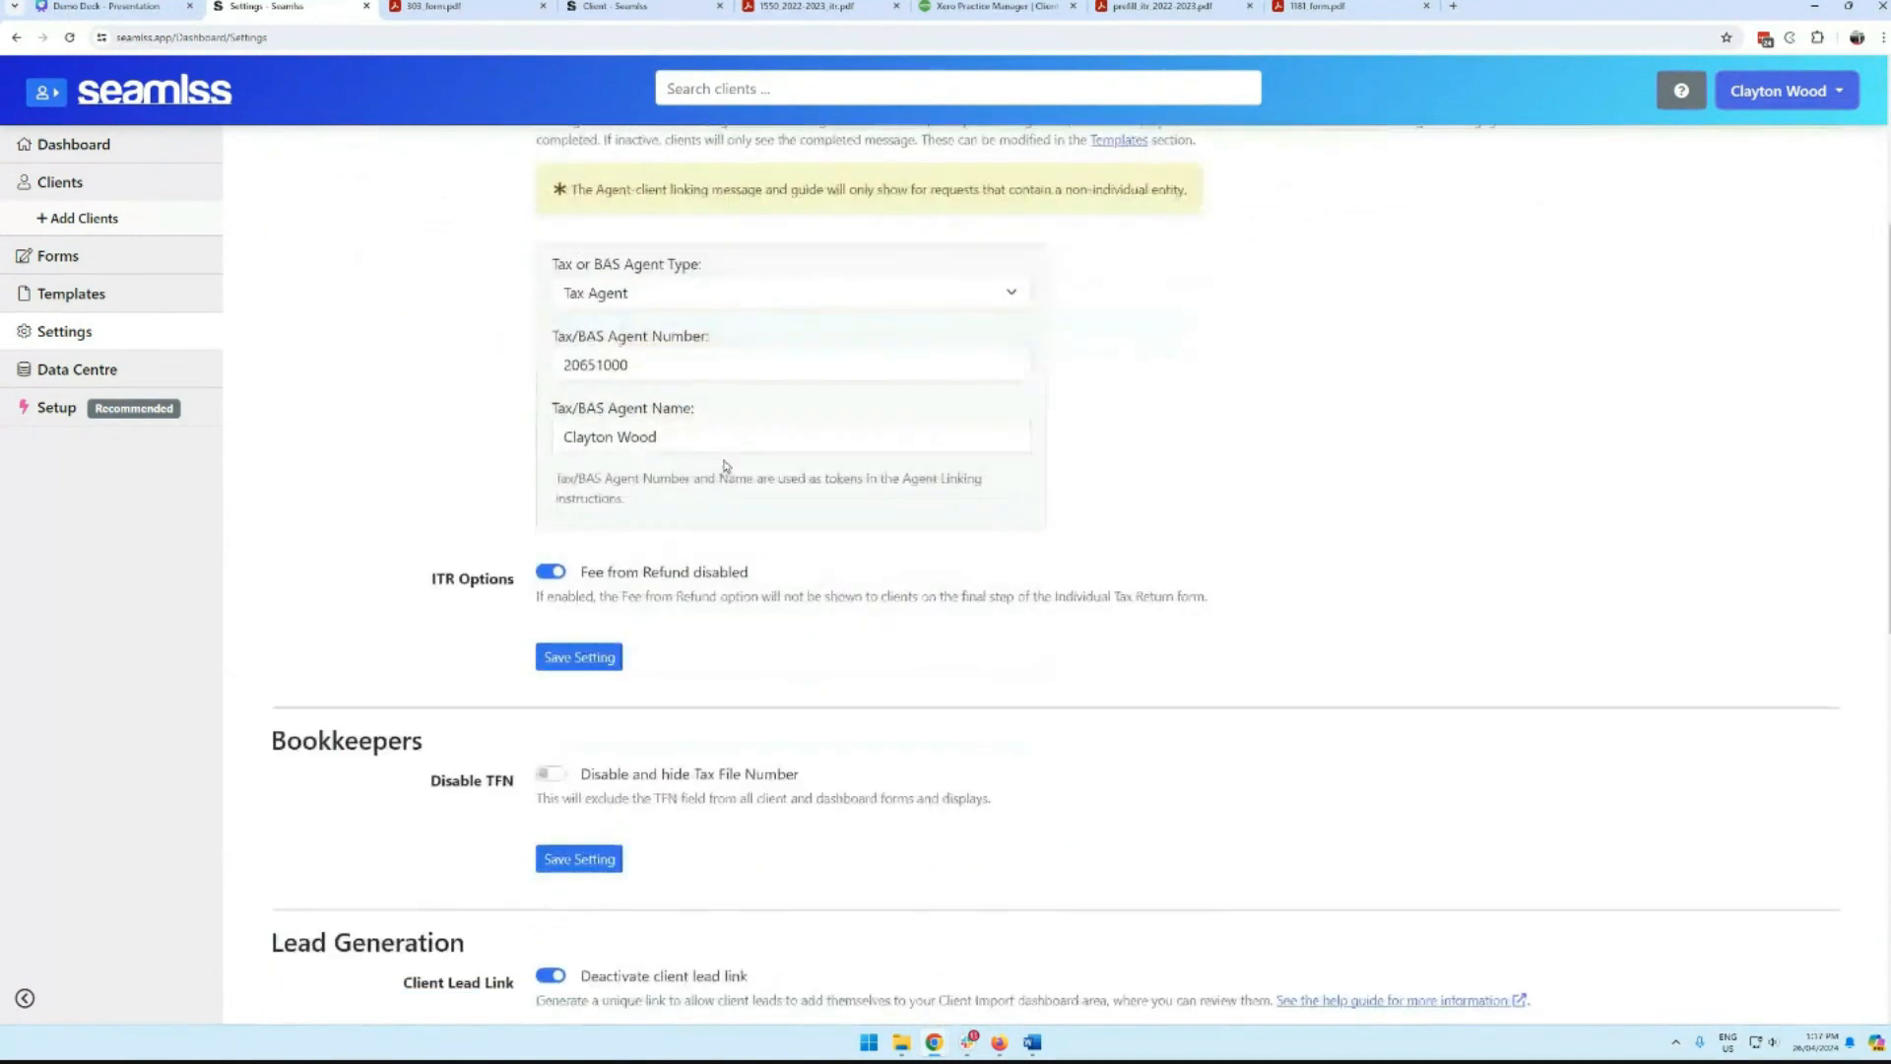
click(705, 300)
click(715, 344)
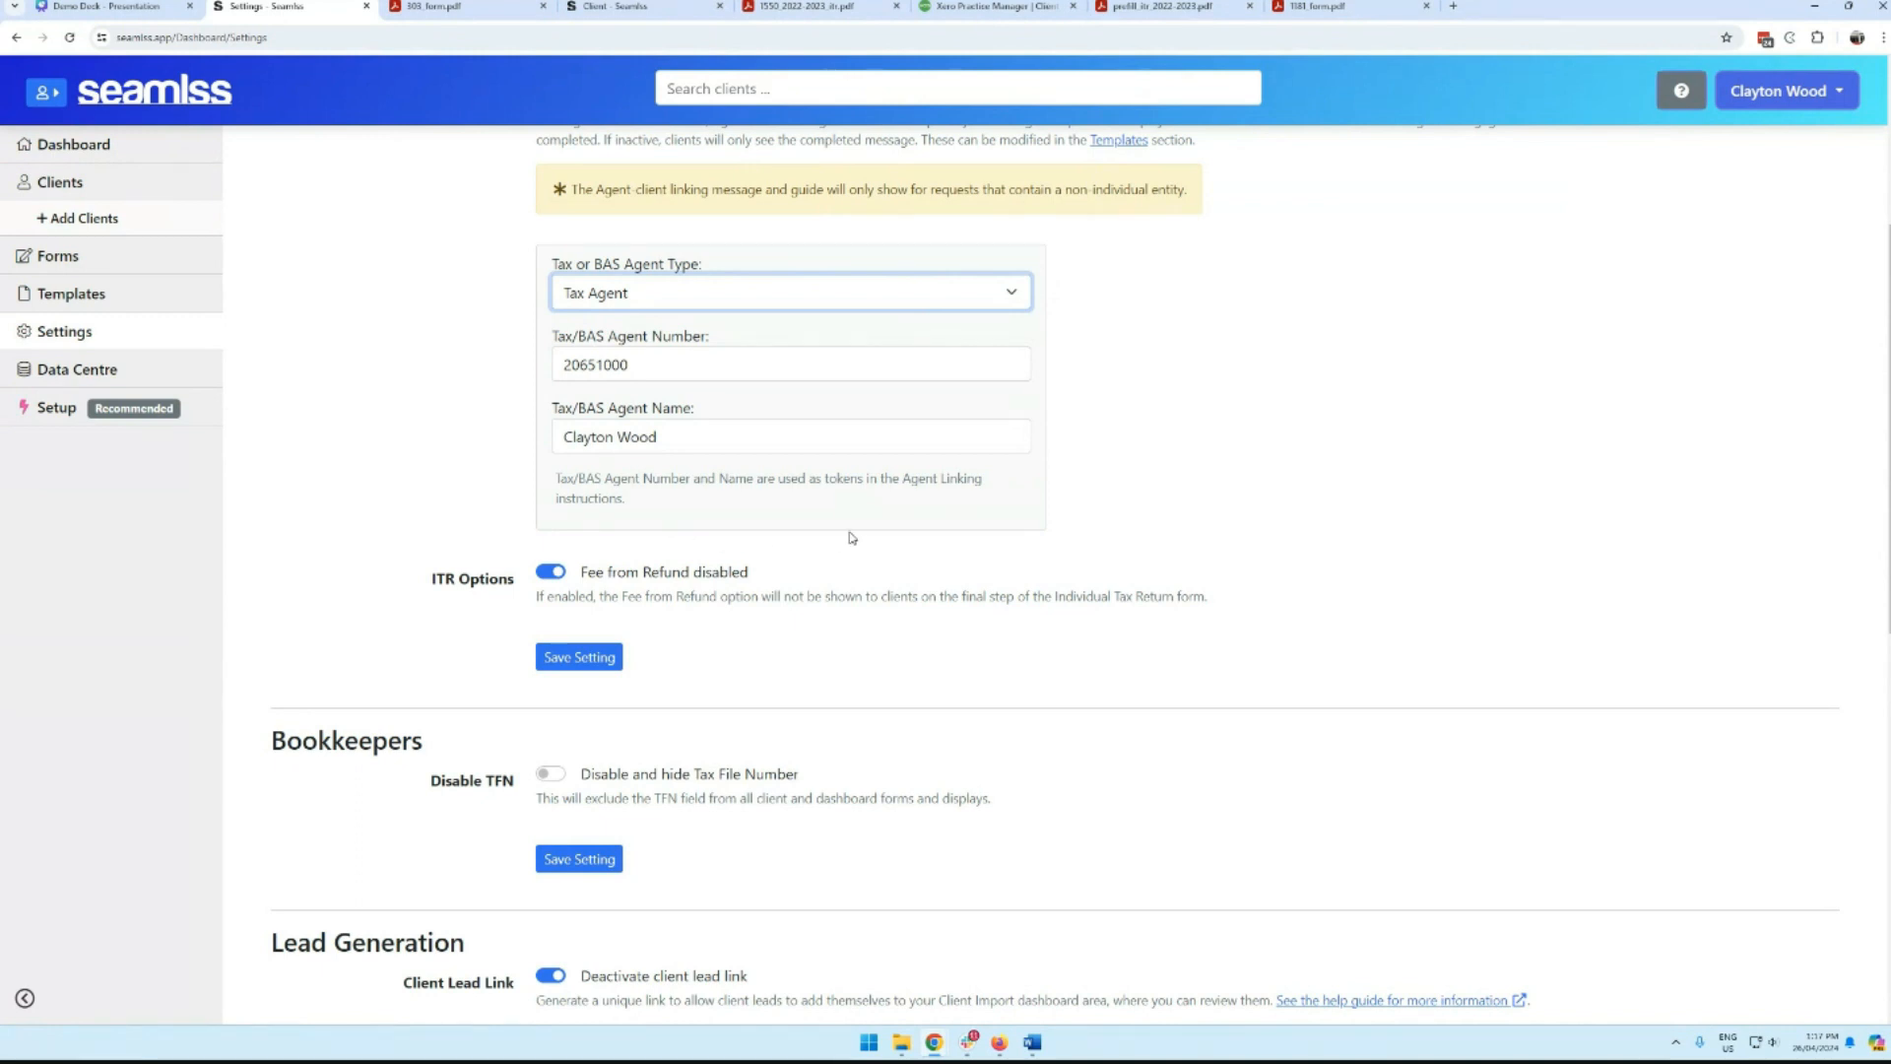
scroll(563, 404, down, 4)
click(562, 404)
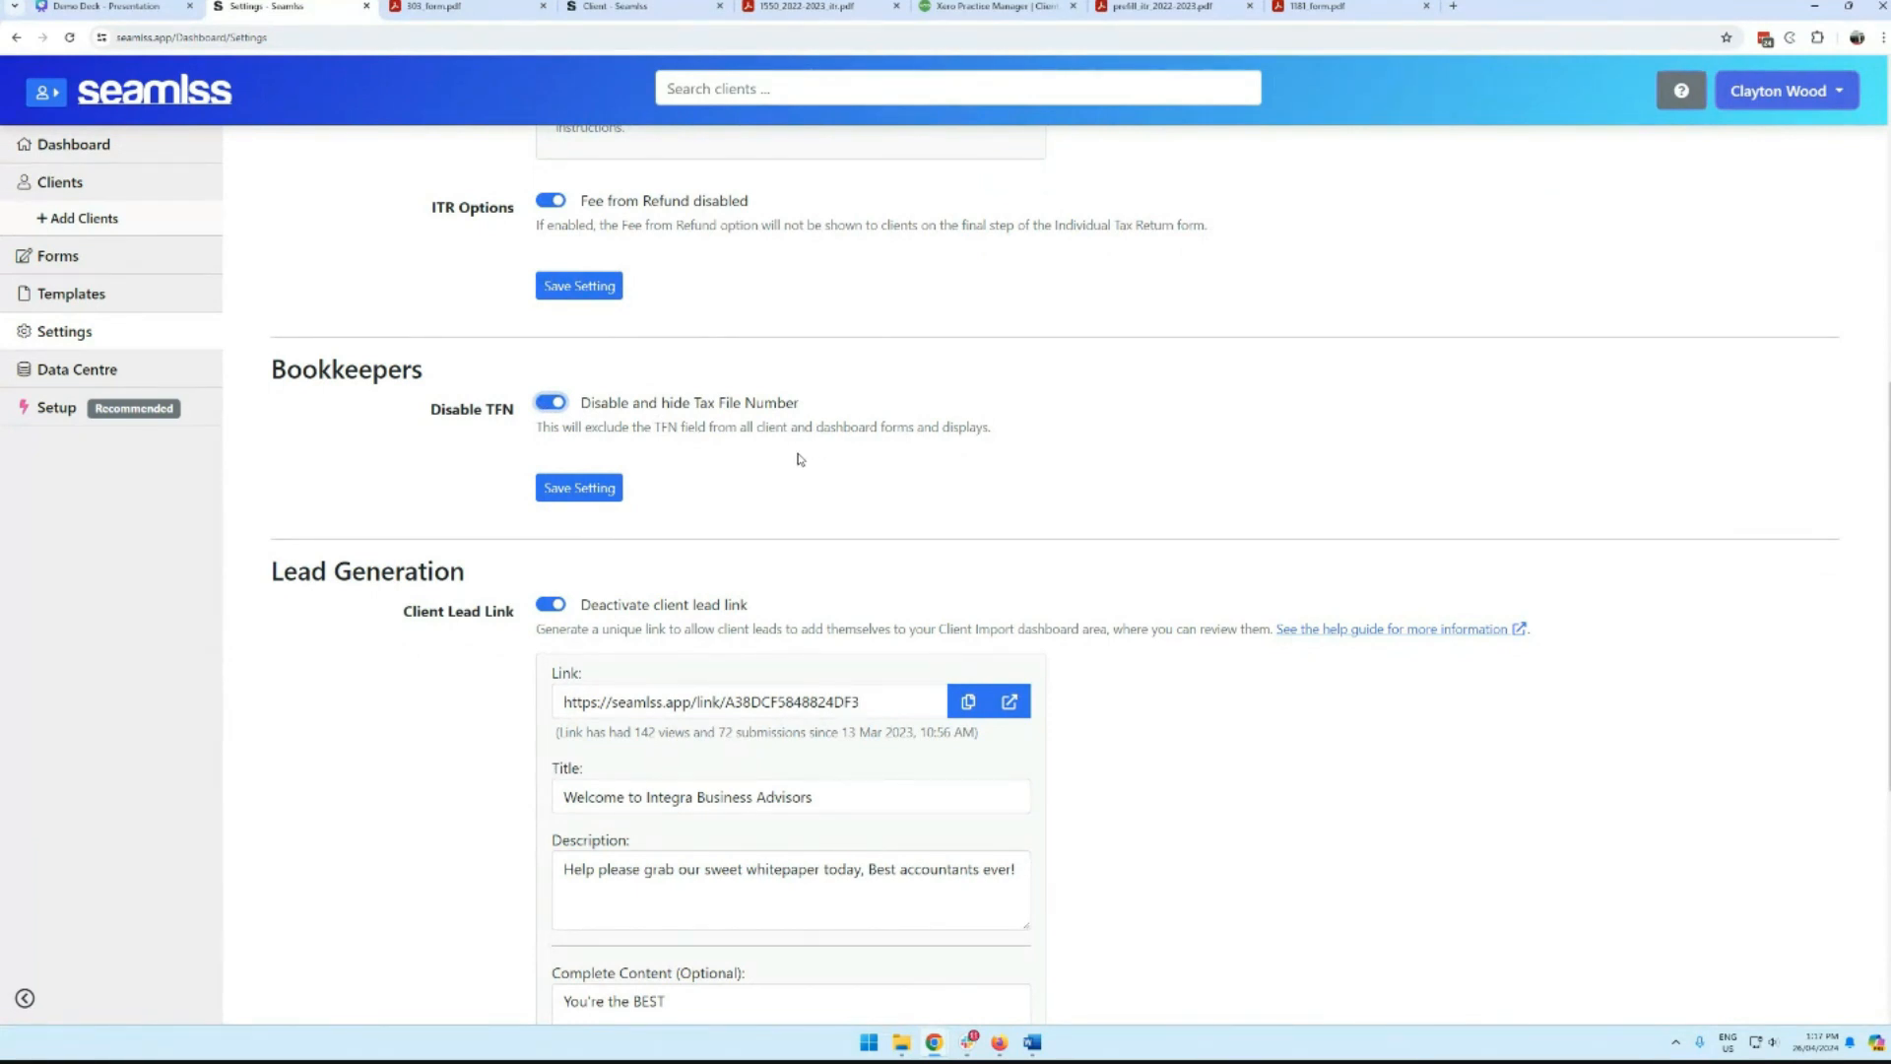
click(553, 404)
- Review the lead link's Description and Complete Content, then open the lead link in a new tab
scroll(846, 500, down, 3)
scroll(956, 487, down, 1)
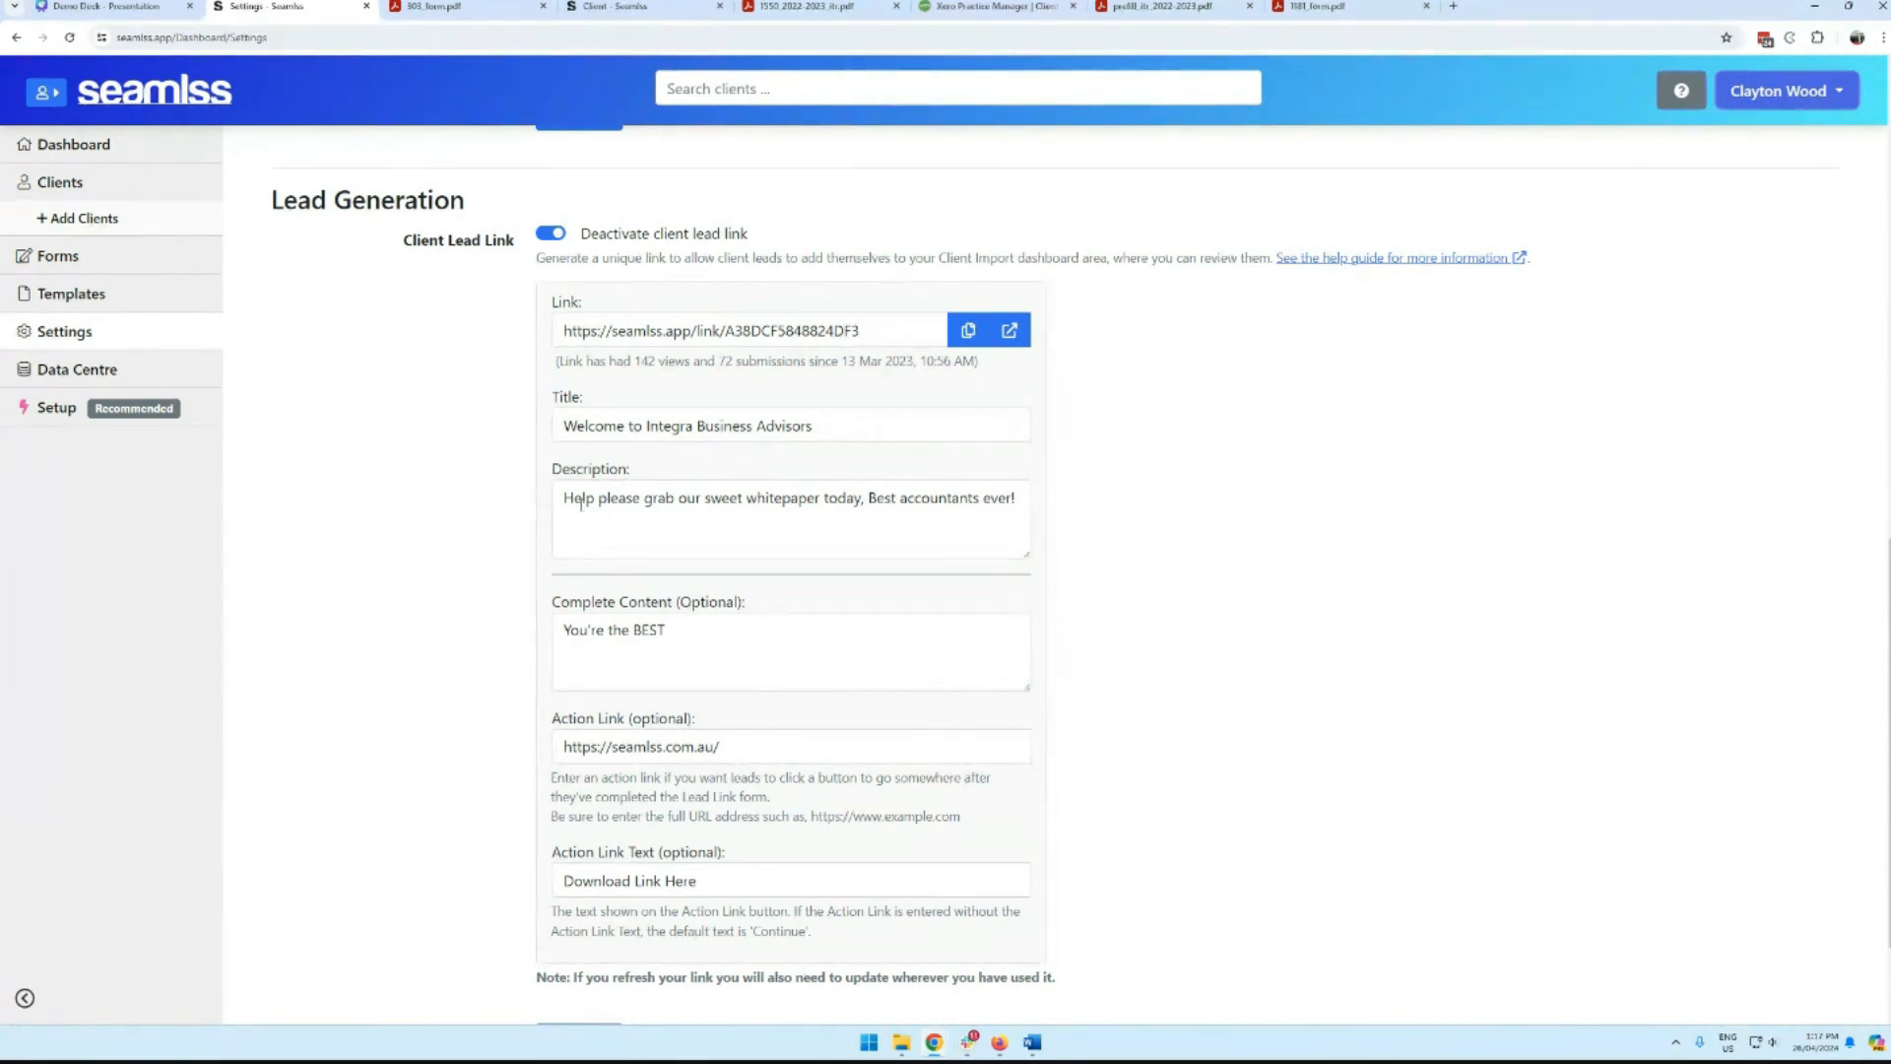
drag(582, 499, 992, 503)
click(817, 514)
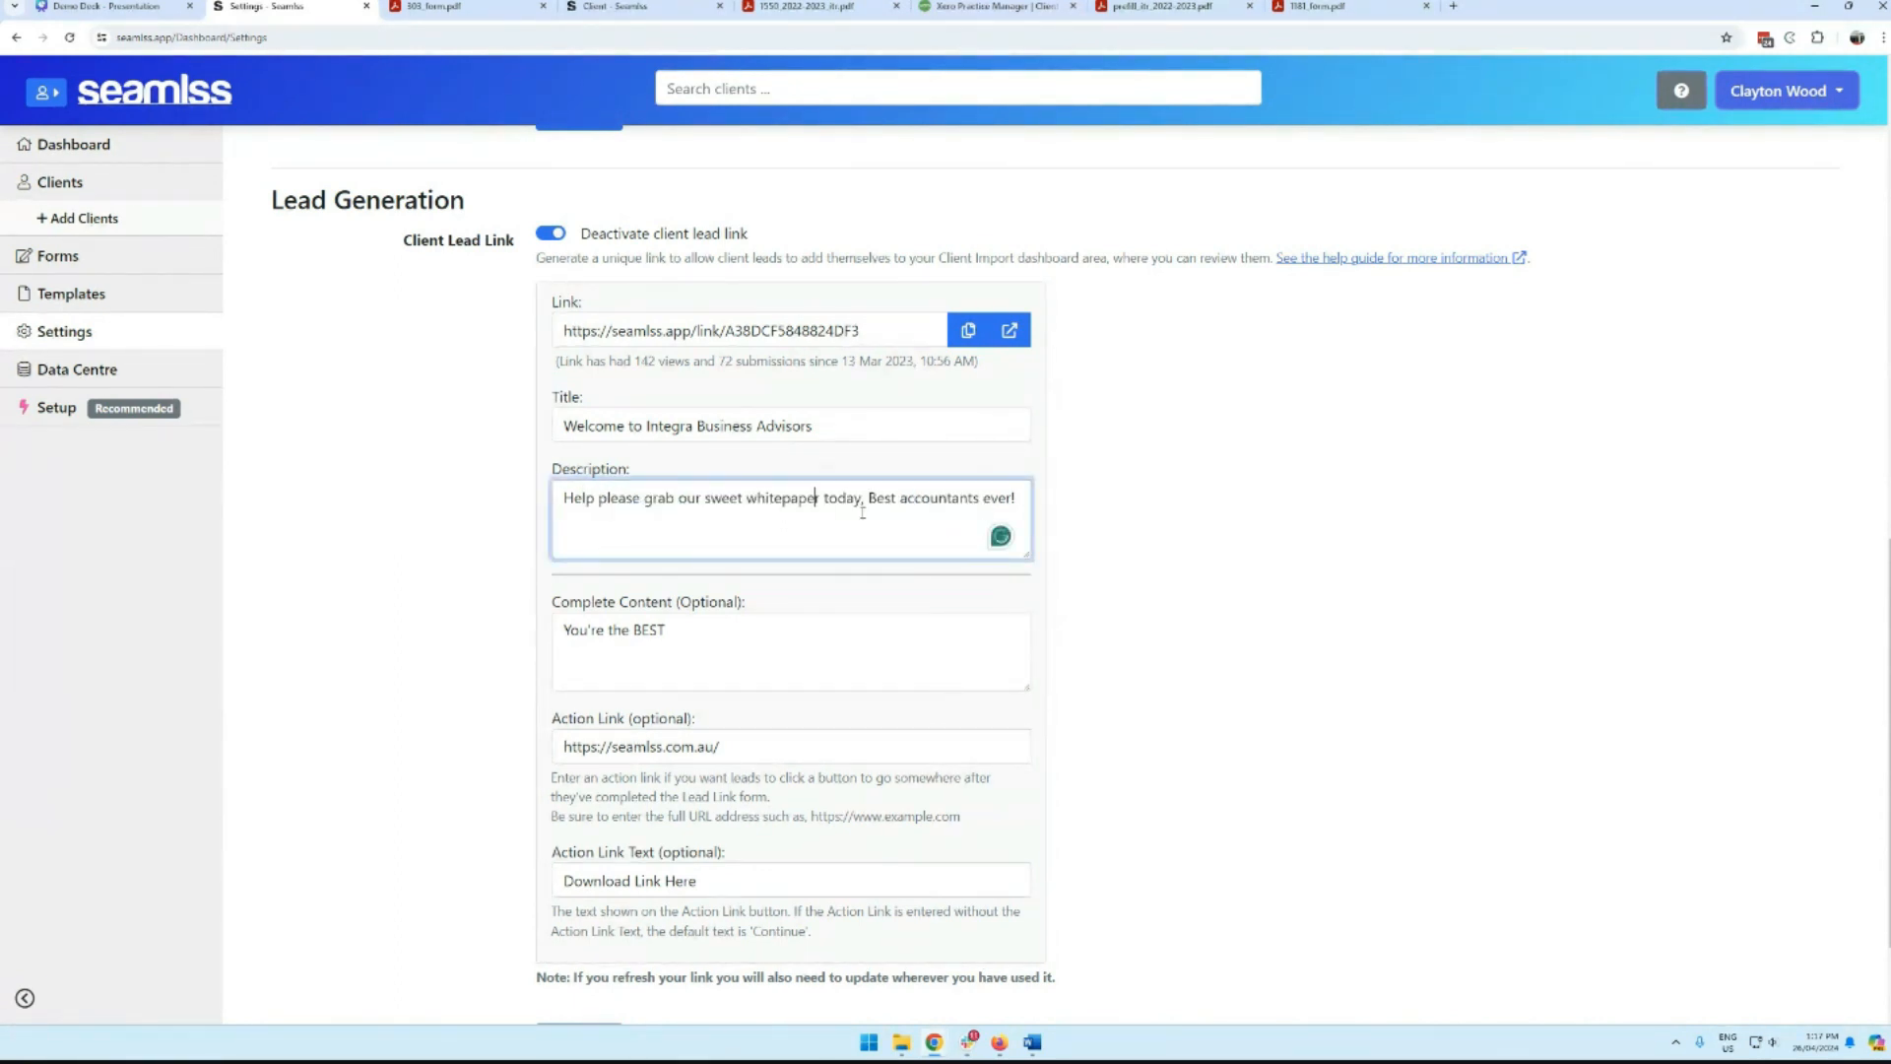
click(780, 630)
drag(743, 635, 529, 637)
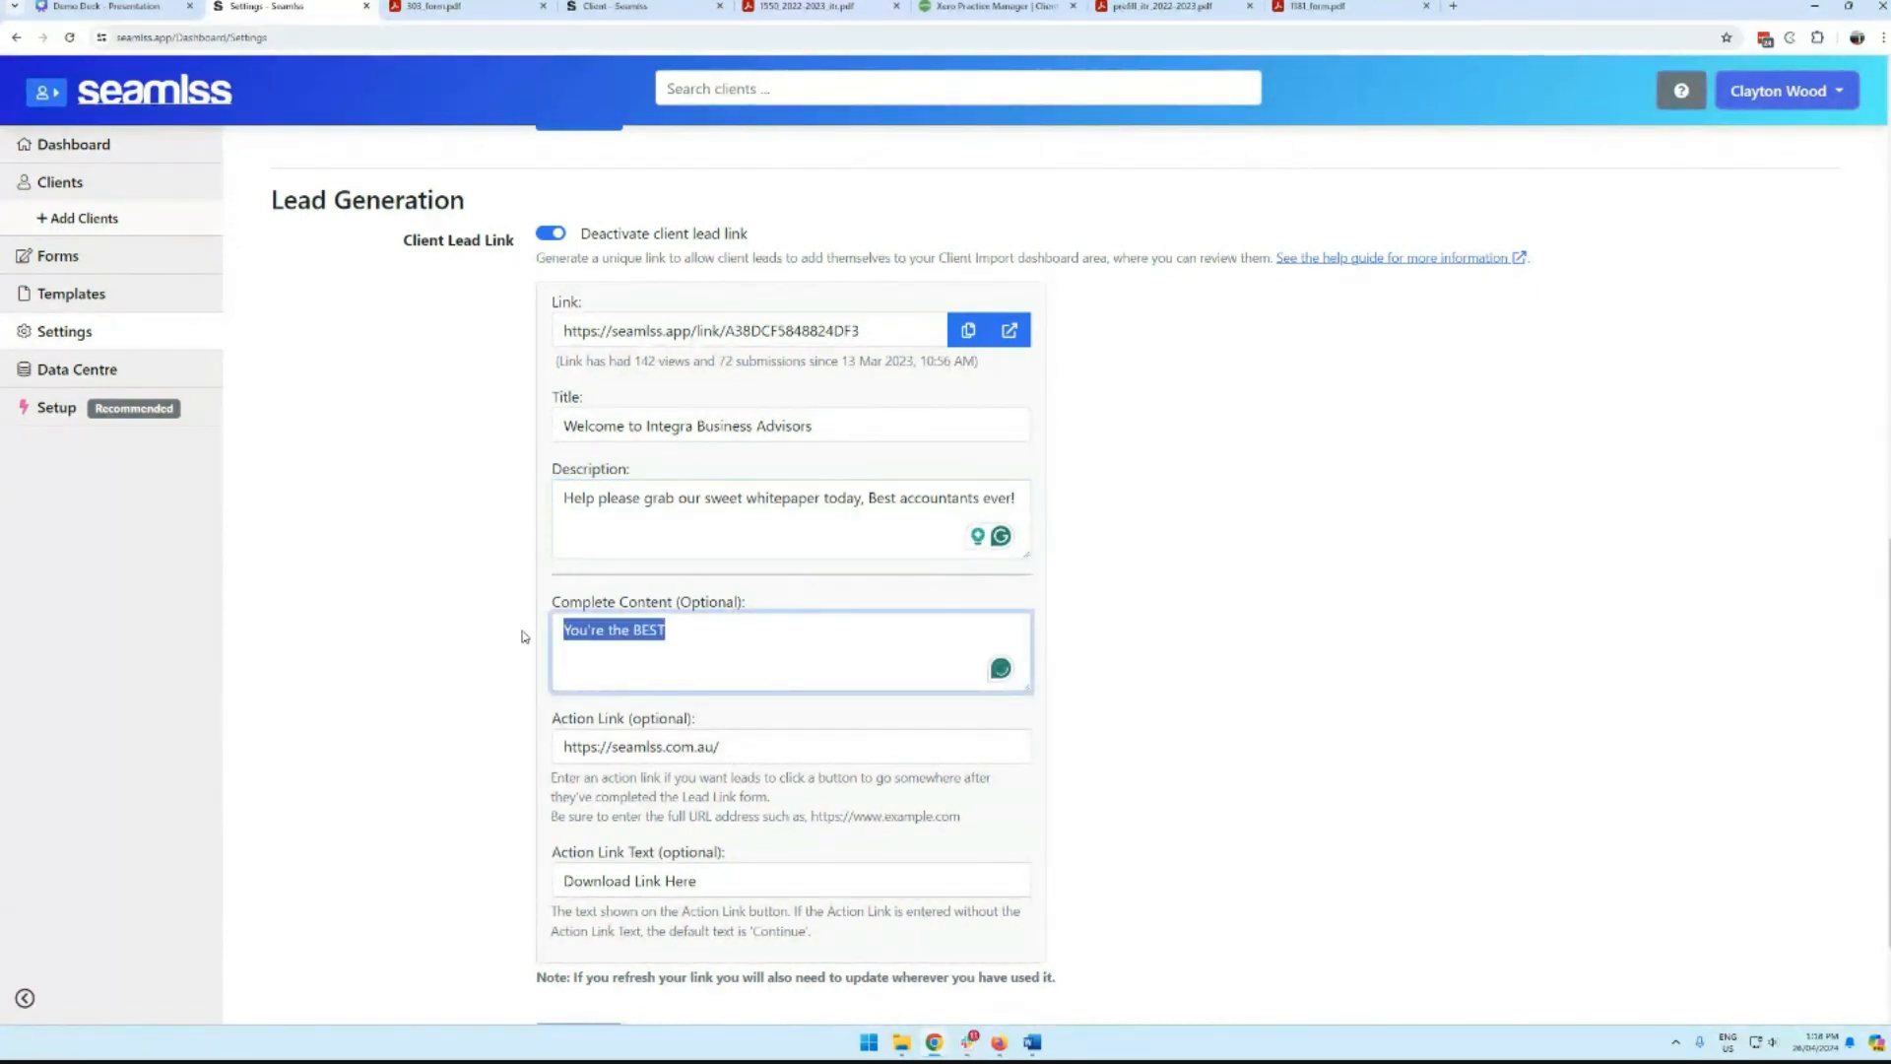
click(569, 606)
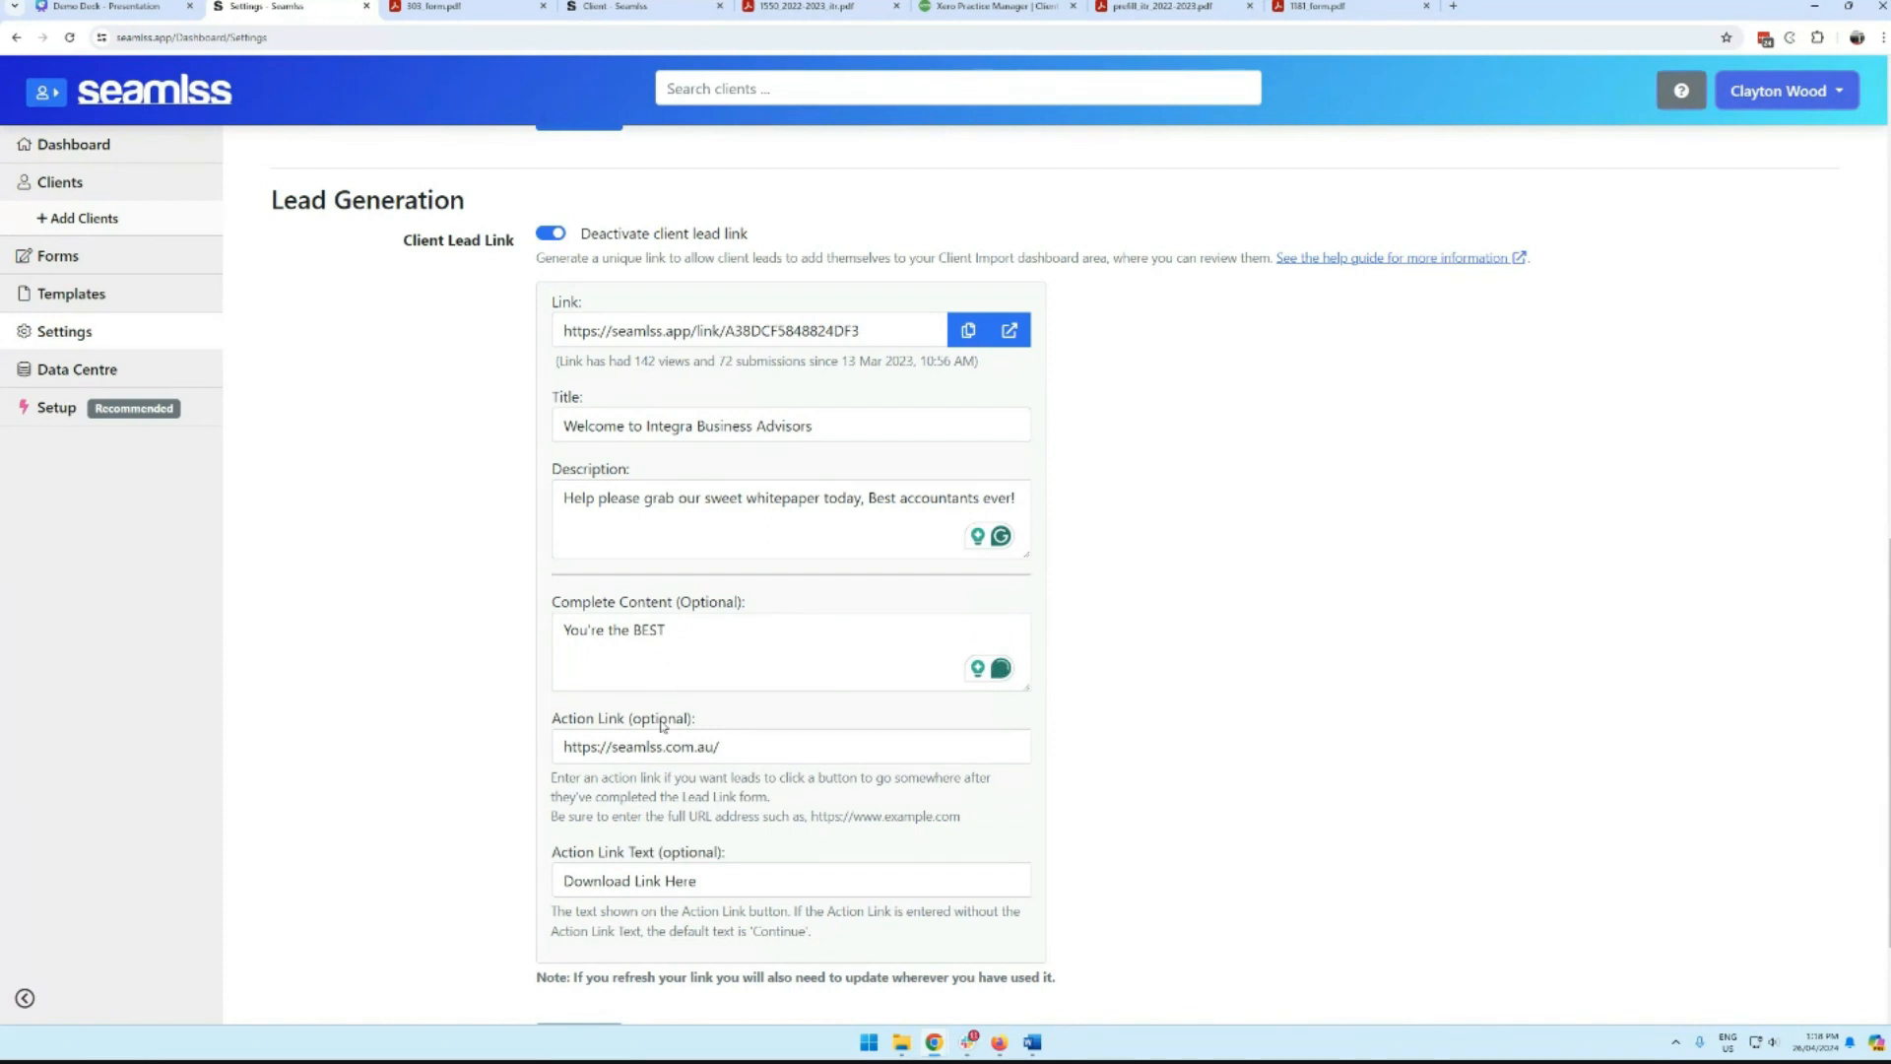
click(1010, 330)
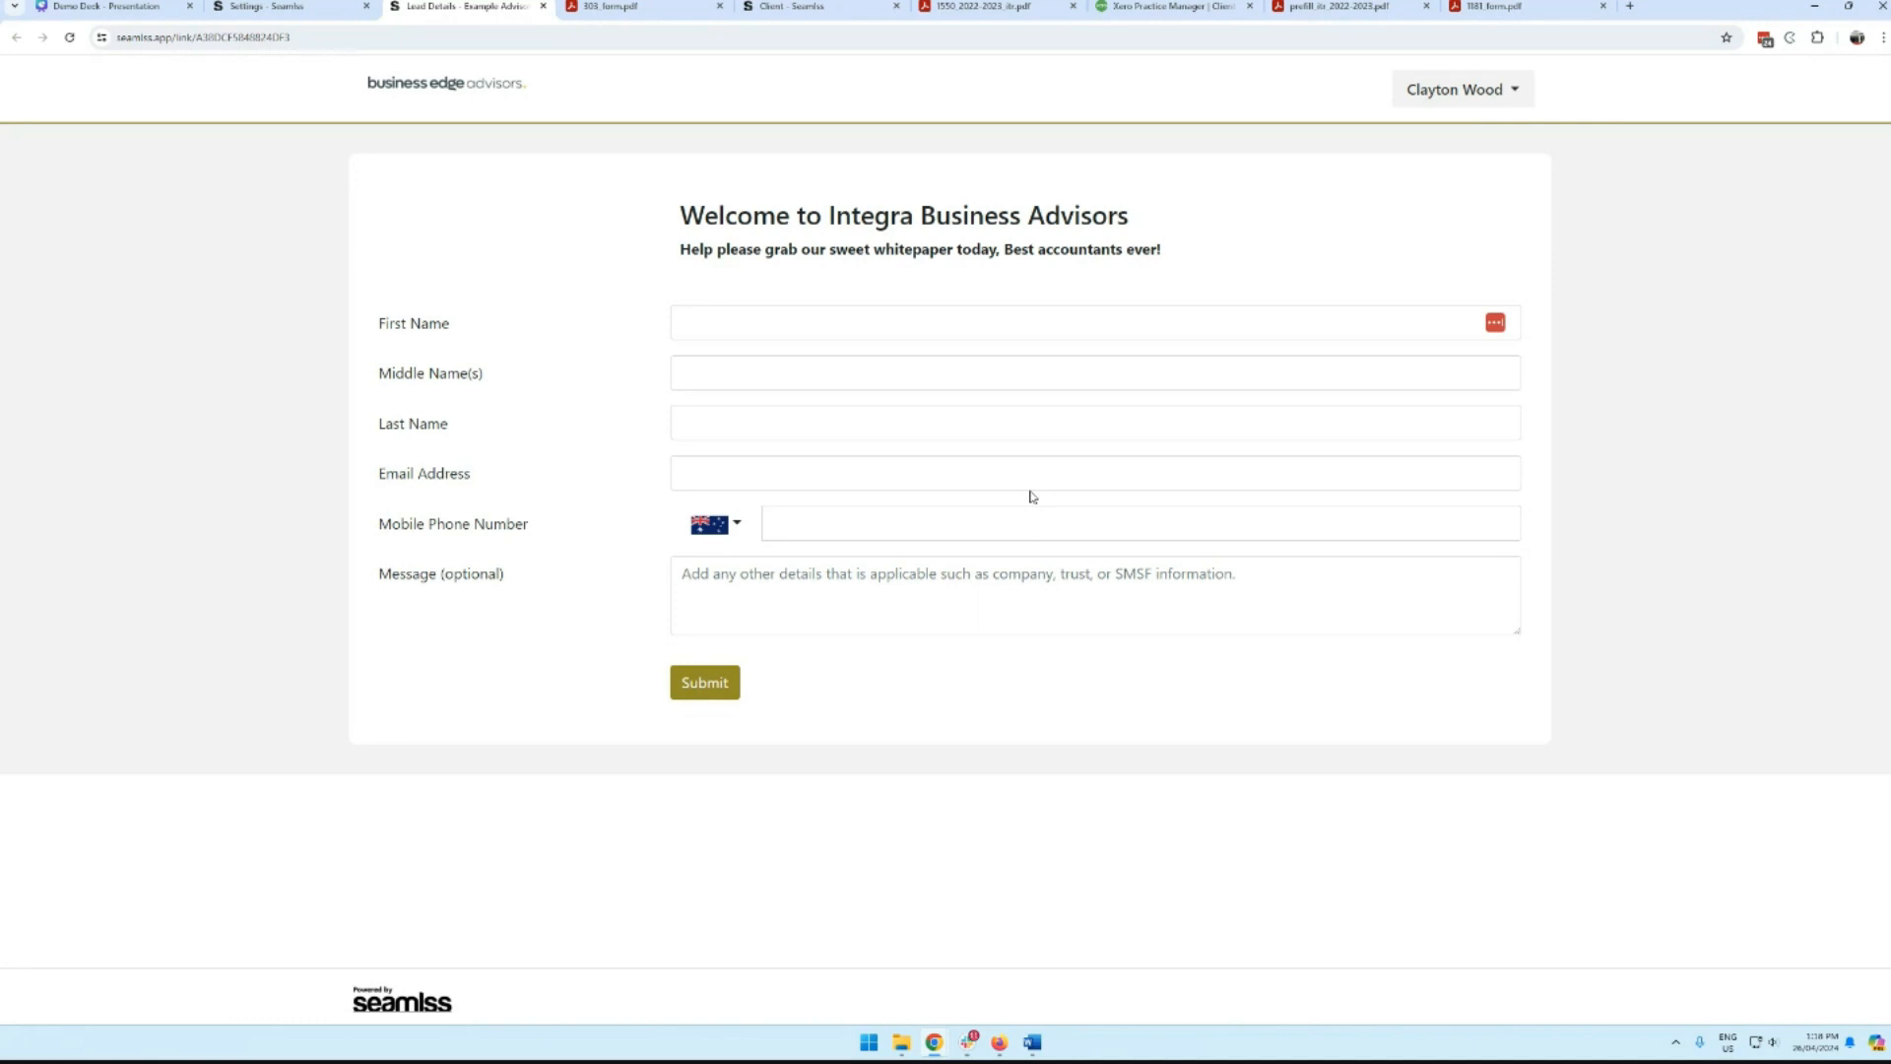
- Submit the lead form with autofilled contact details and the message 'I hear you're amazing'
click(719, 317)
click(769, 368)
click(759, 582)
text(I hear you'r)
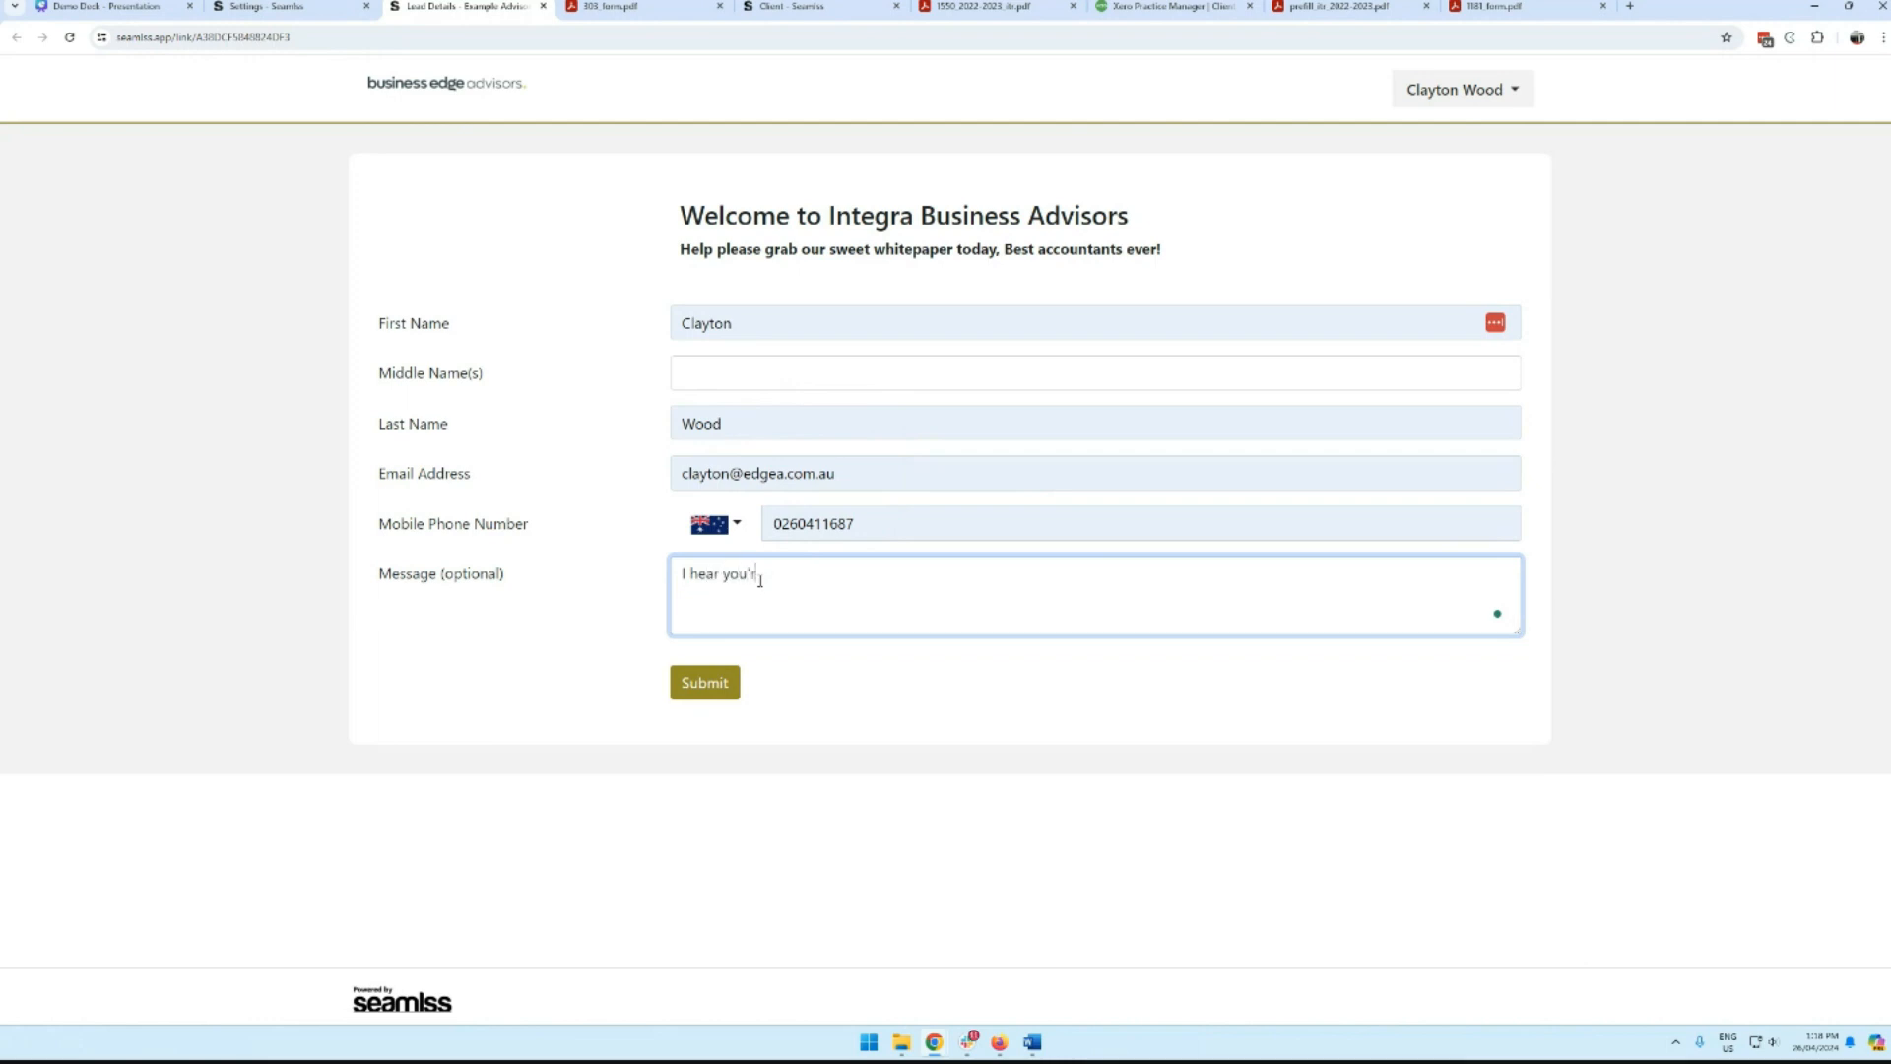
text(e amazing)
click(703, 674)
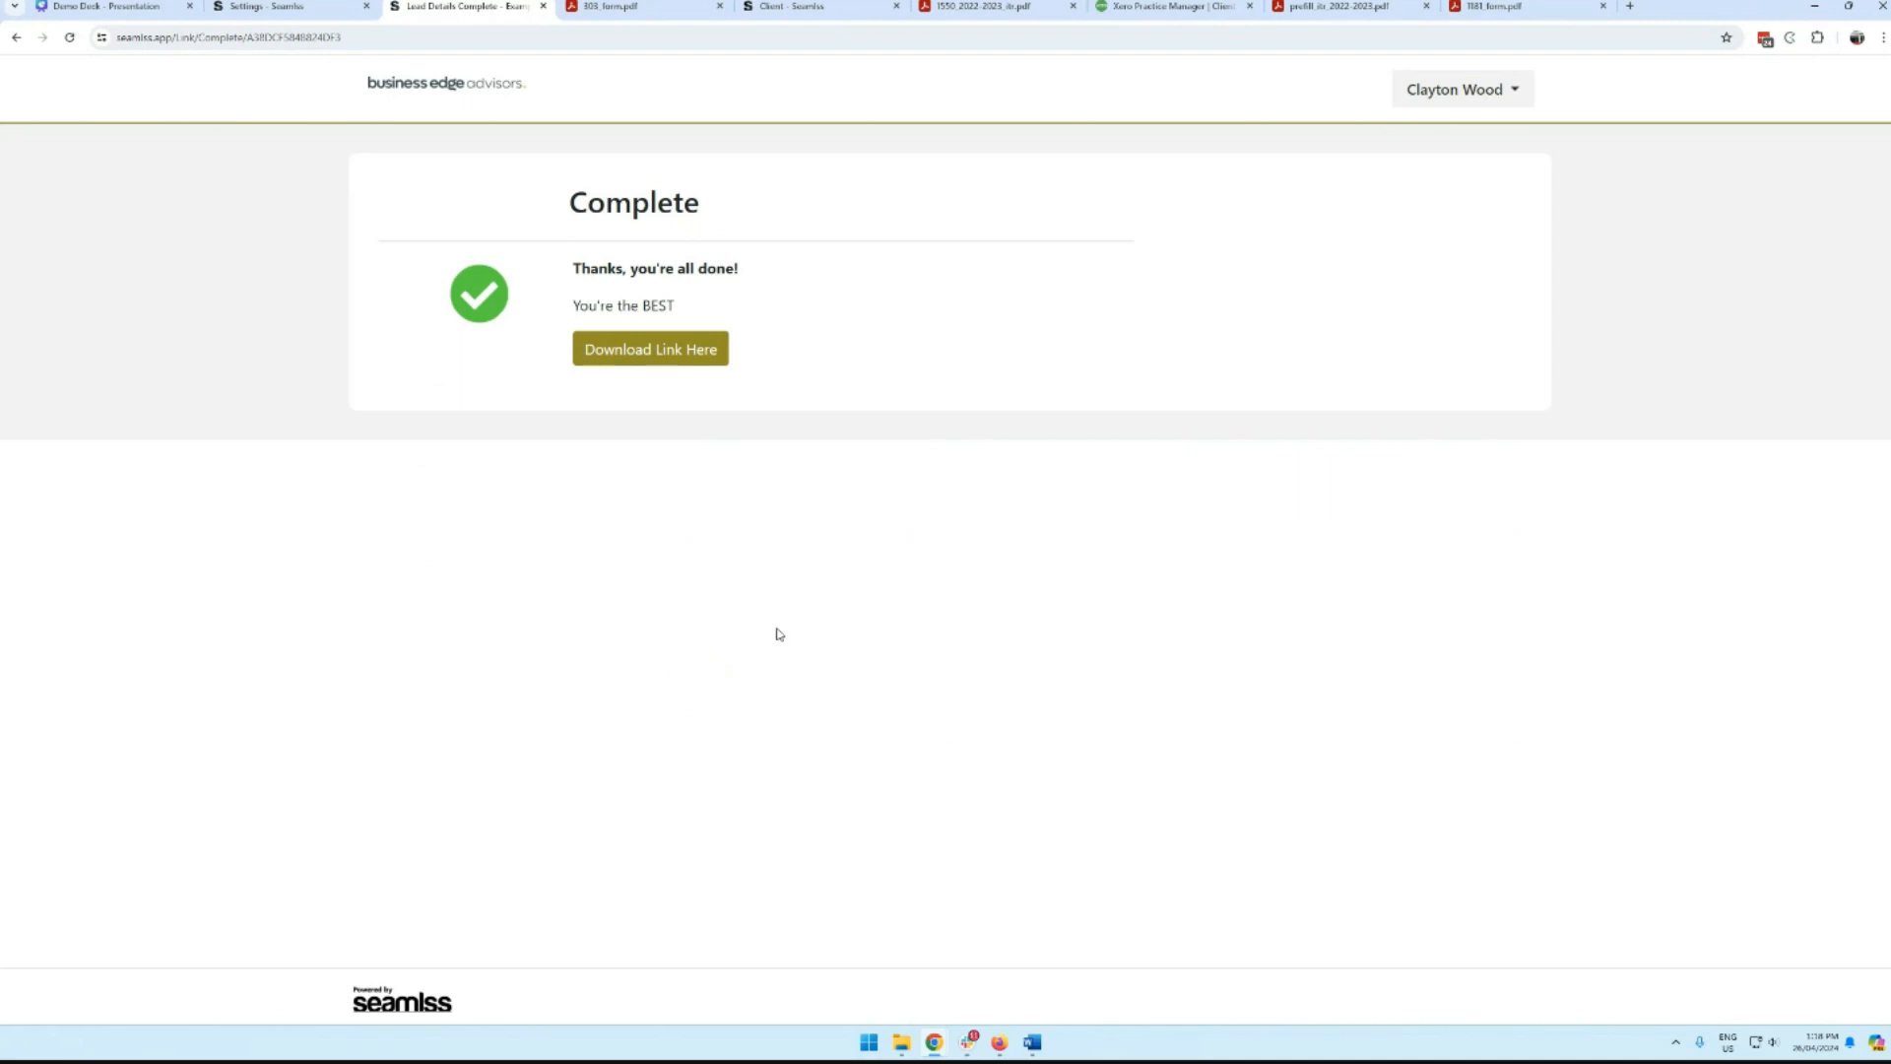
- Test the Complete page's Download Link Here action, then return to Lead Generation settings
key(ctrl+shift+Tab)
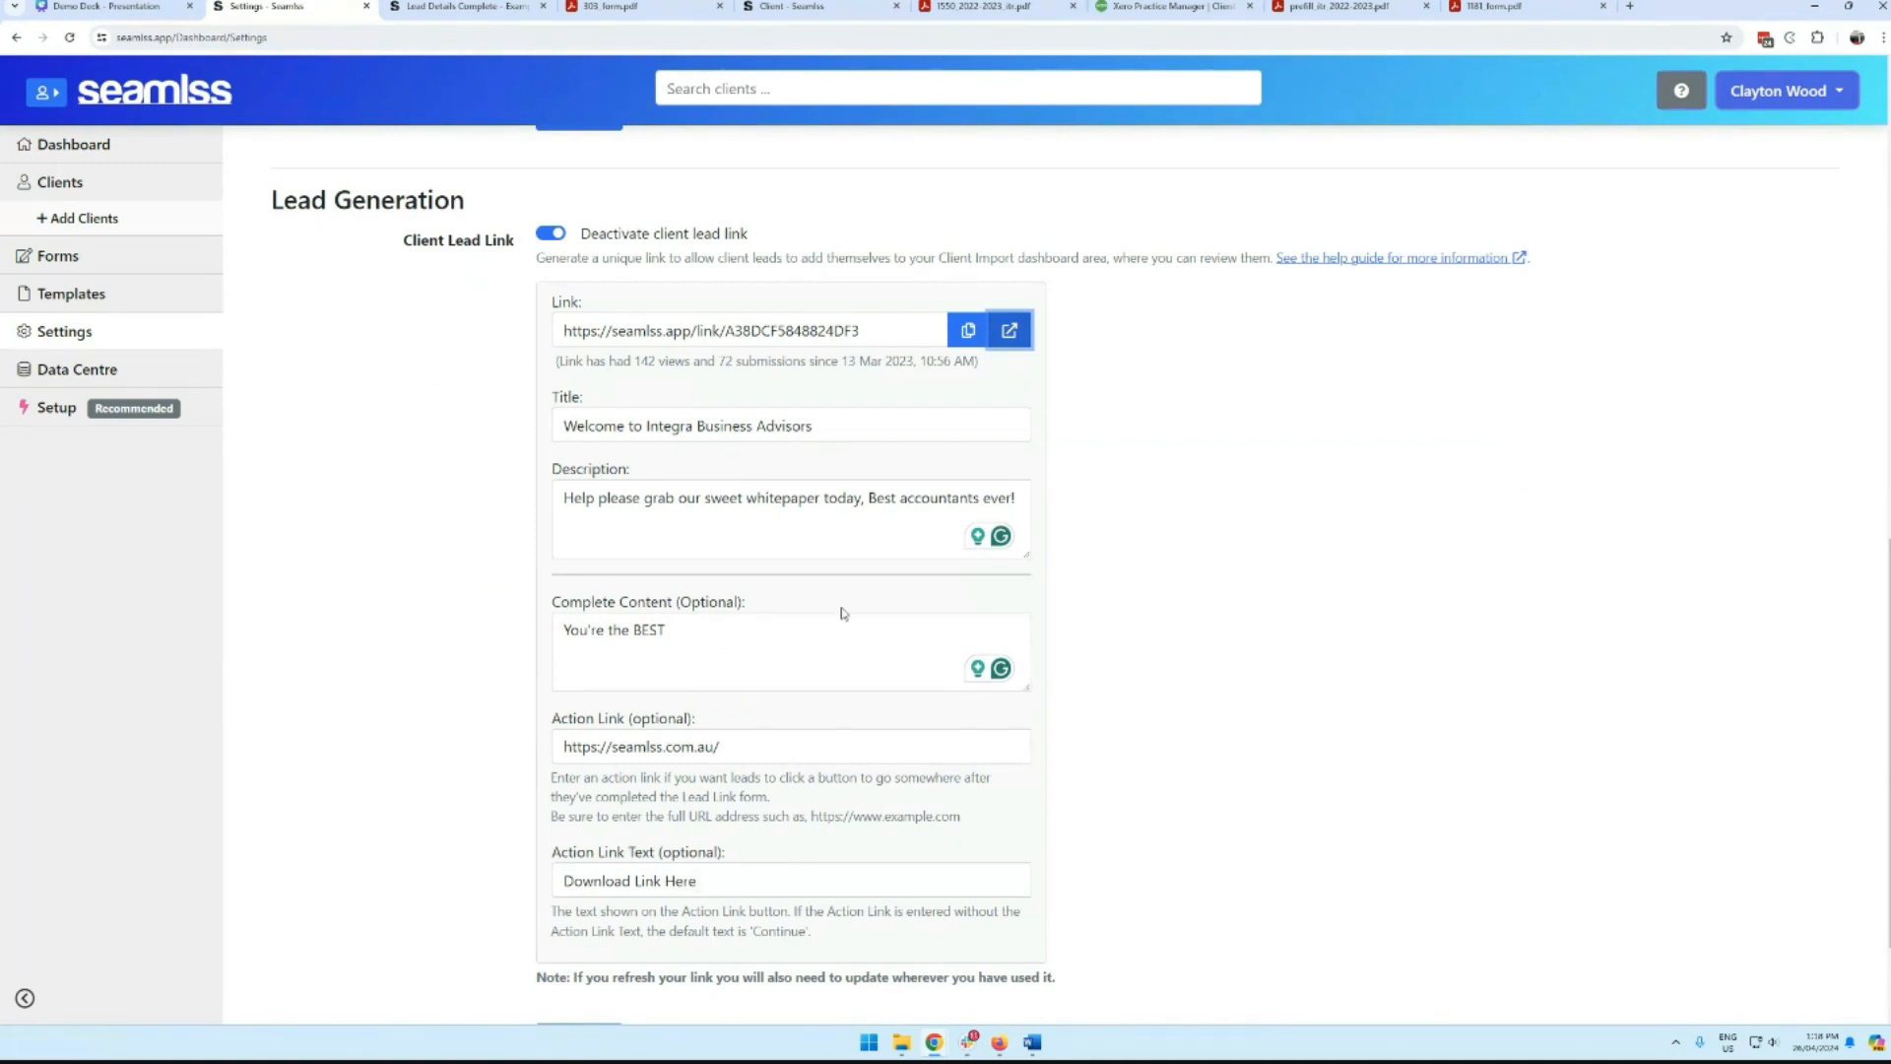
click(463, 7)
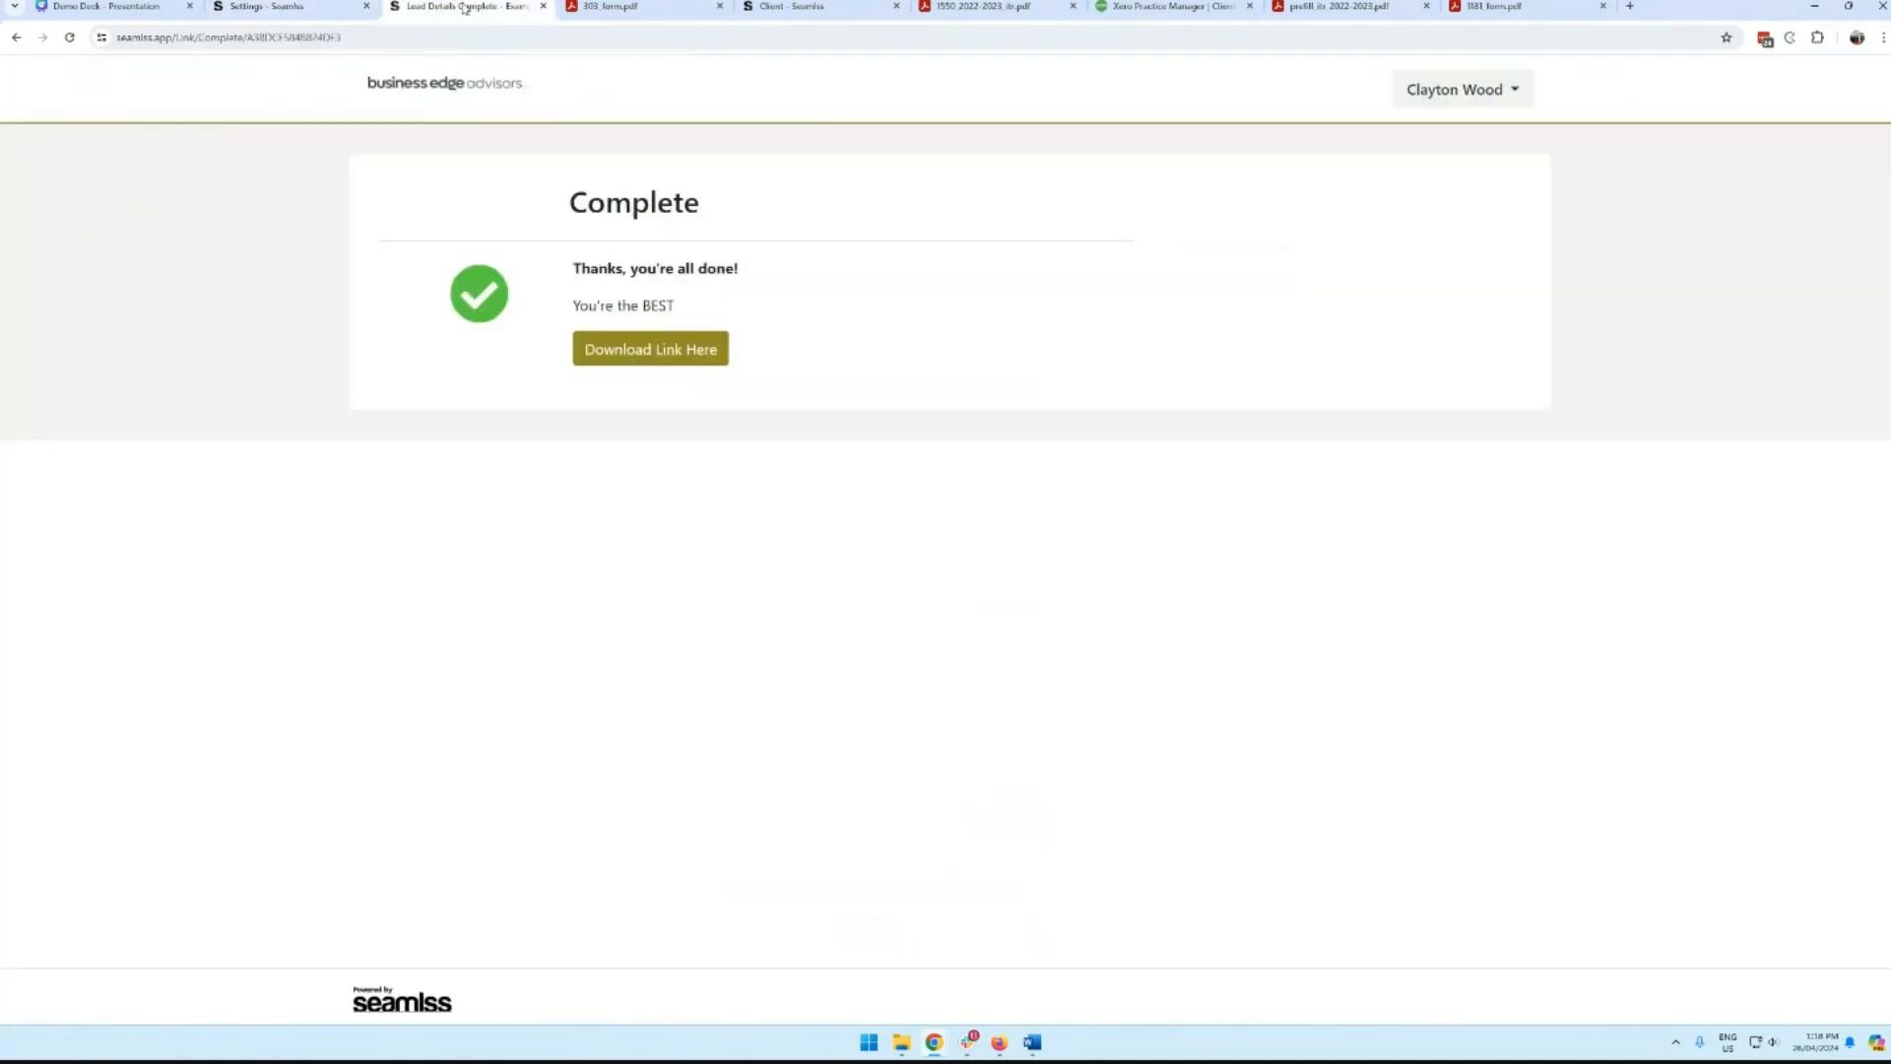
click(647, 351)
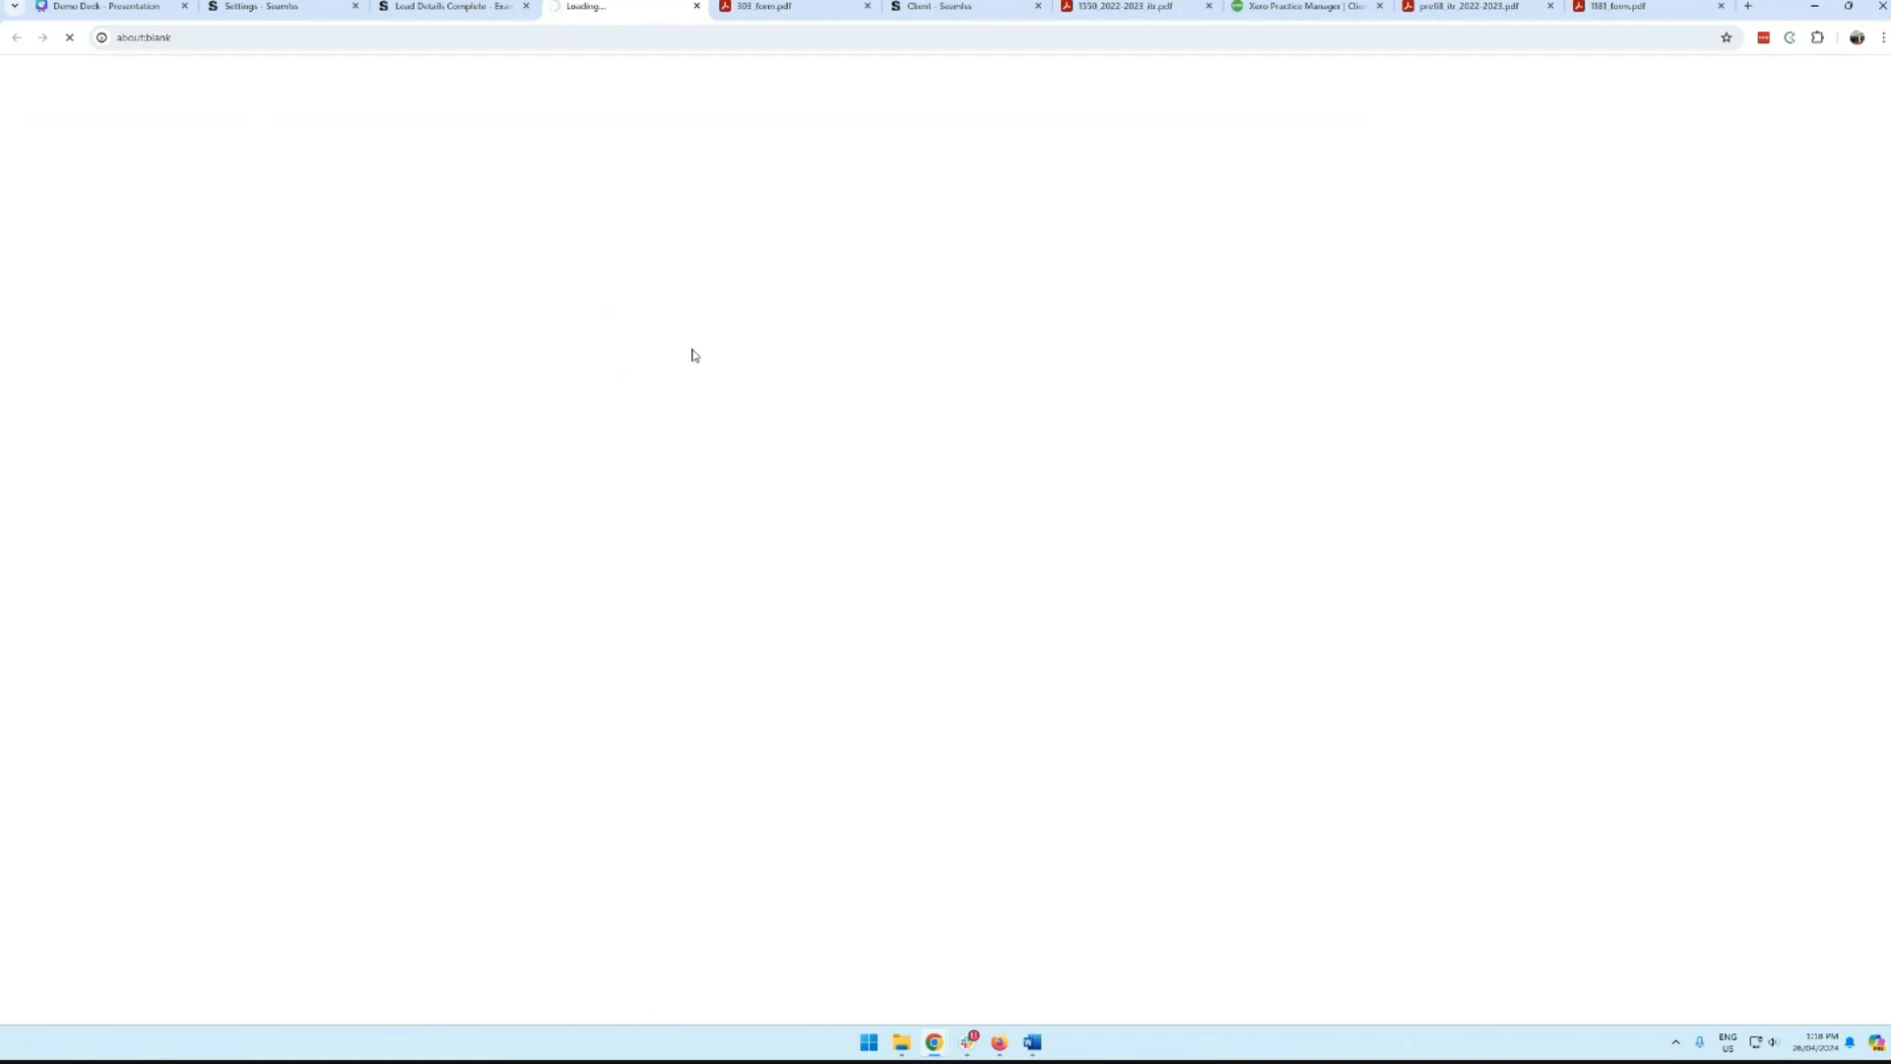
click(495, 3)
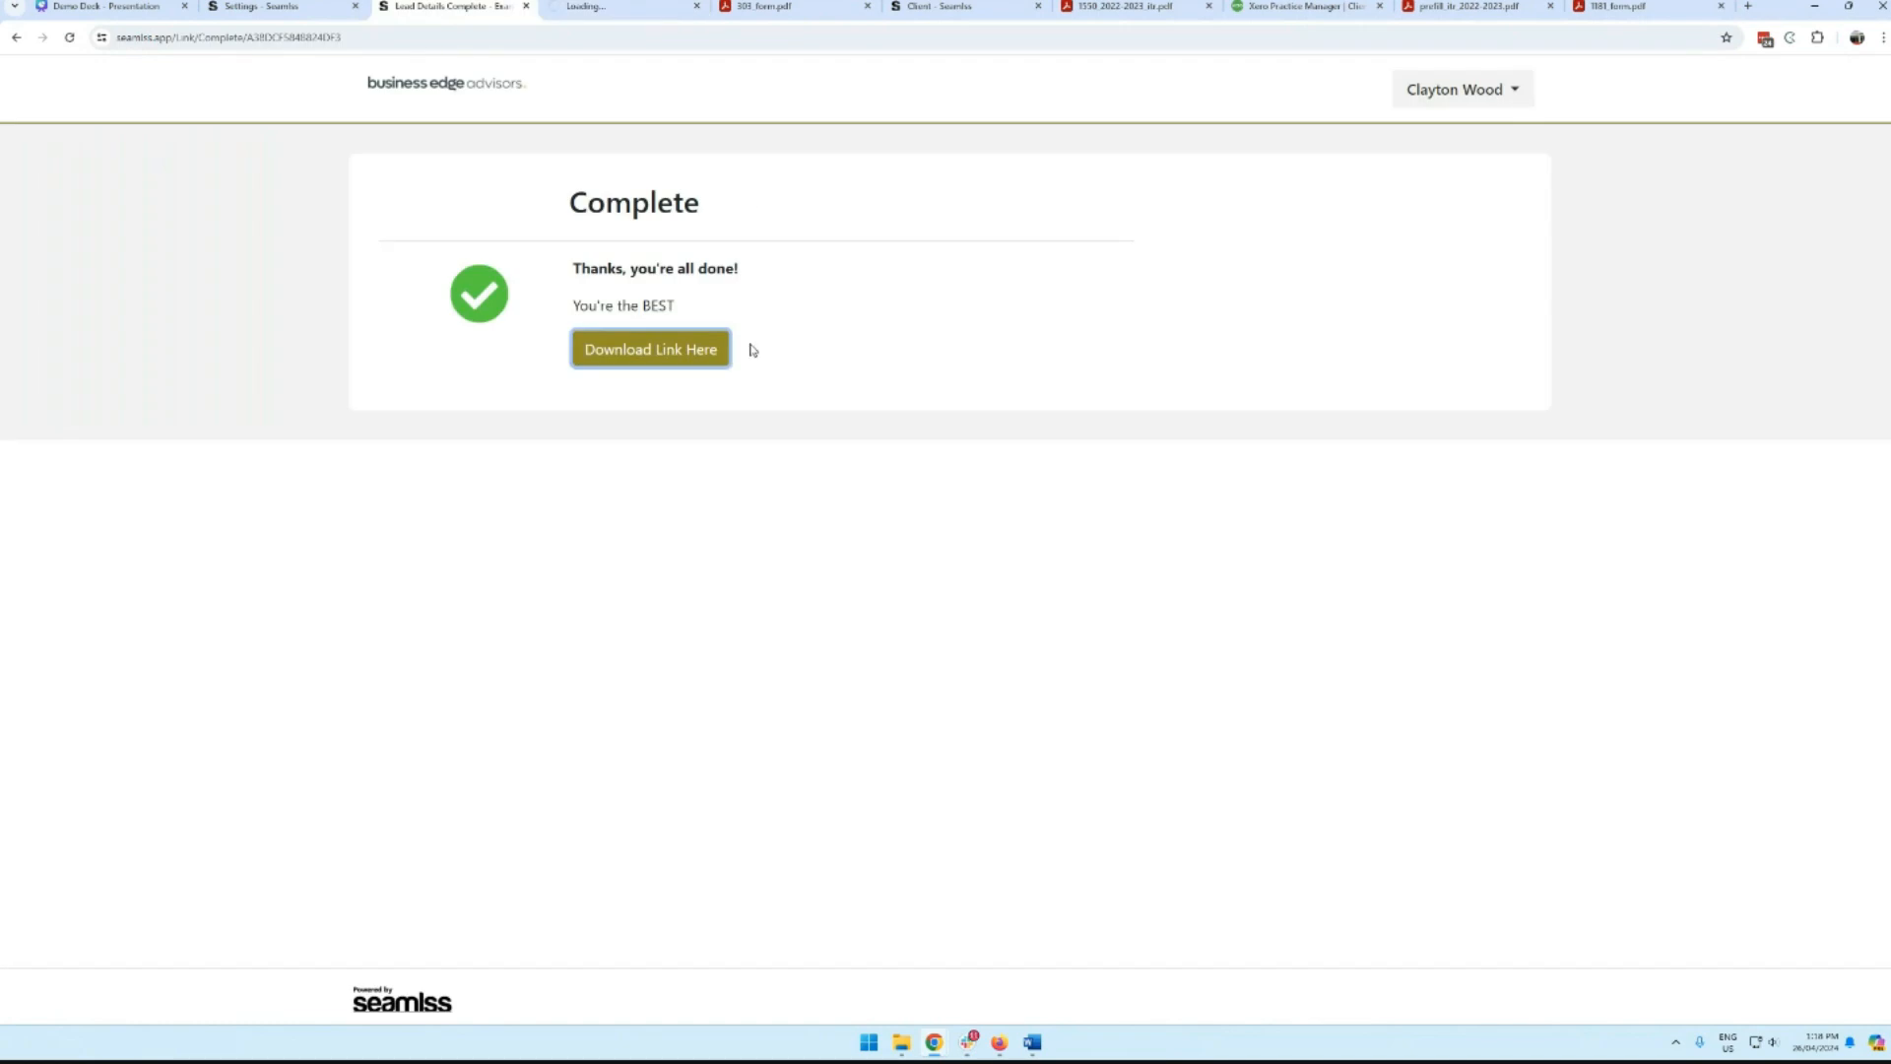
click(264, 6)
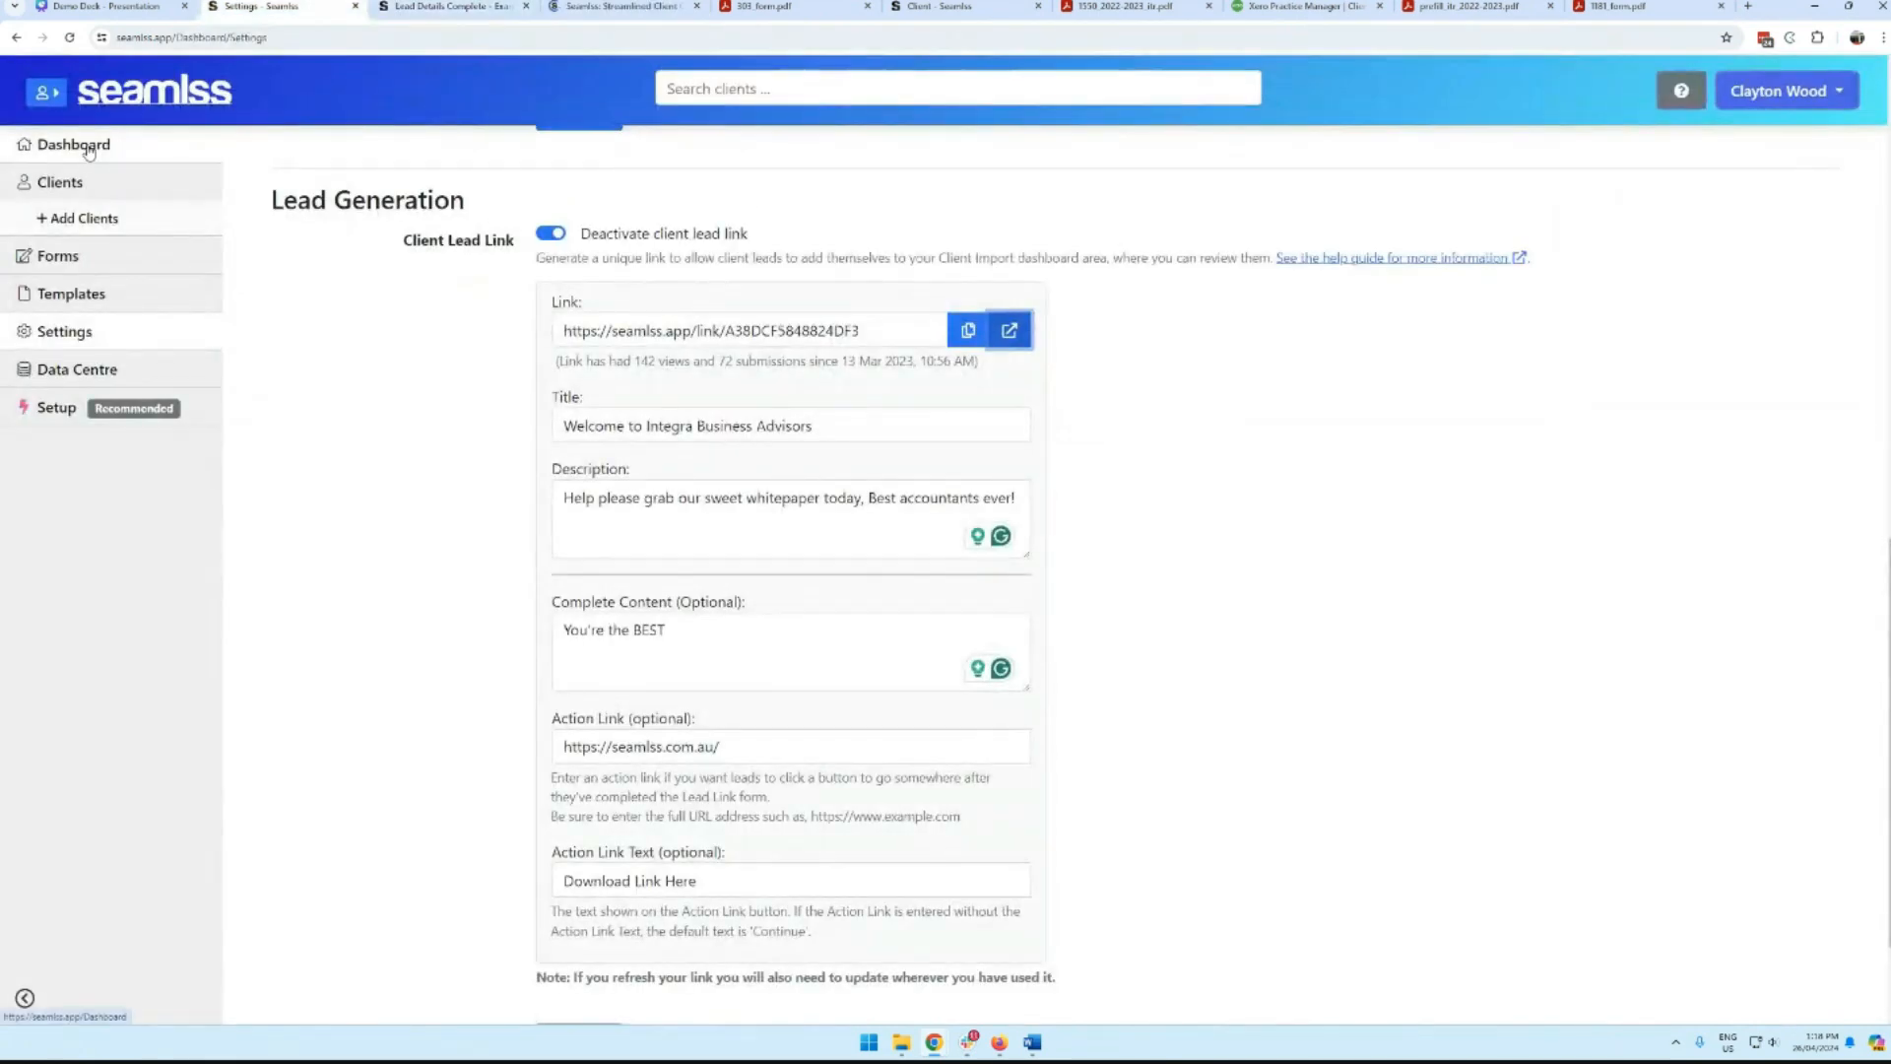
- Open the newest Lead Link lead's onboarding review on the dashboard, close it, and return to Settings
click(122, 150)
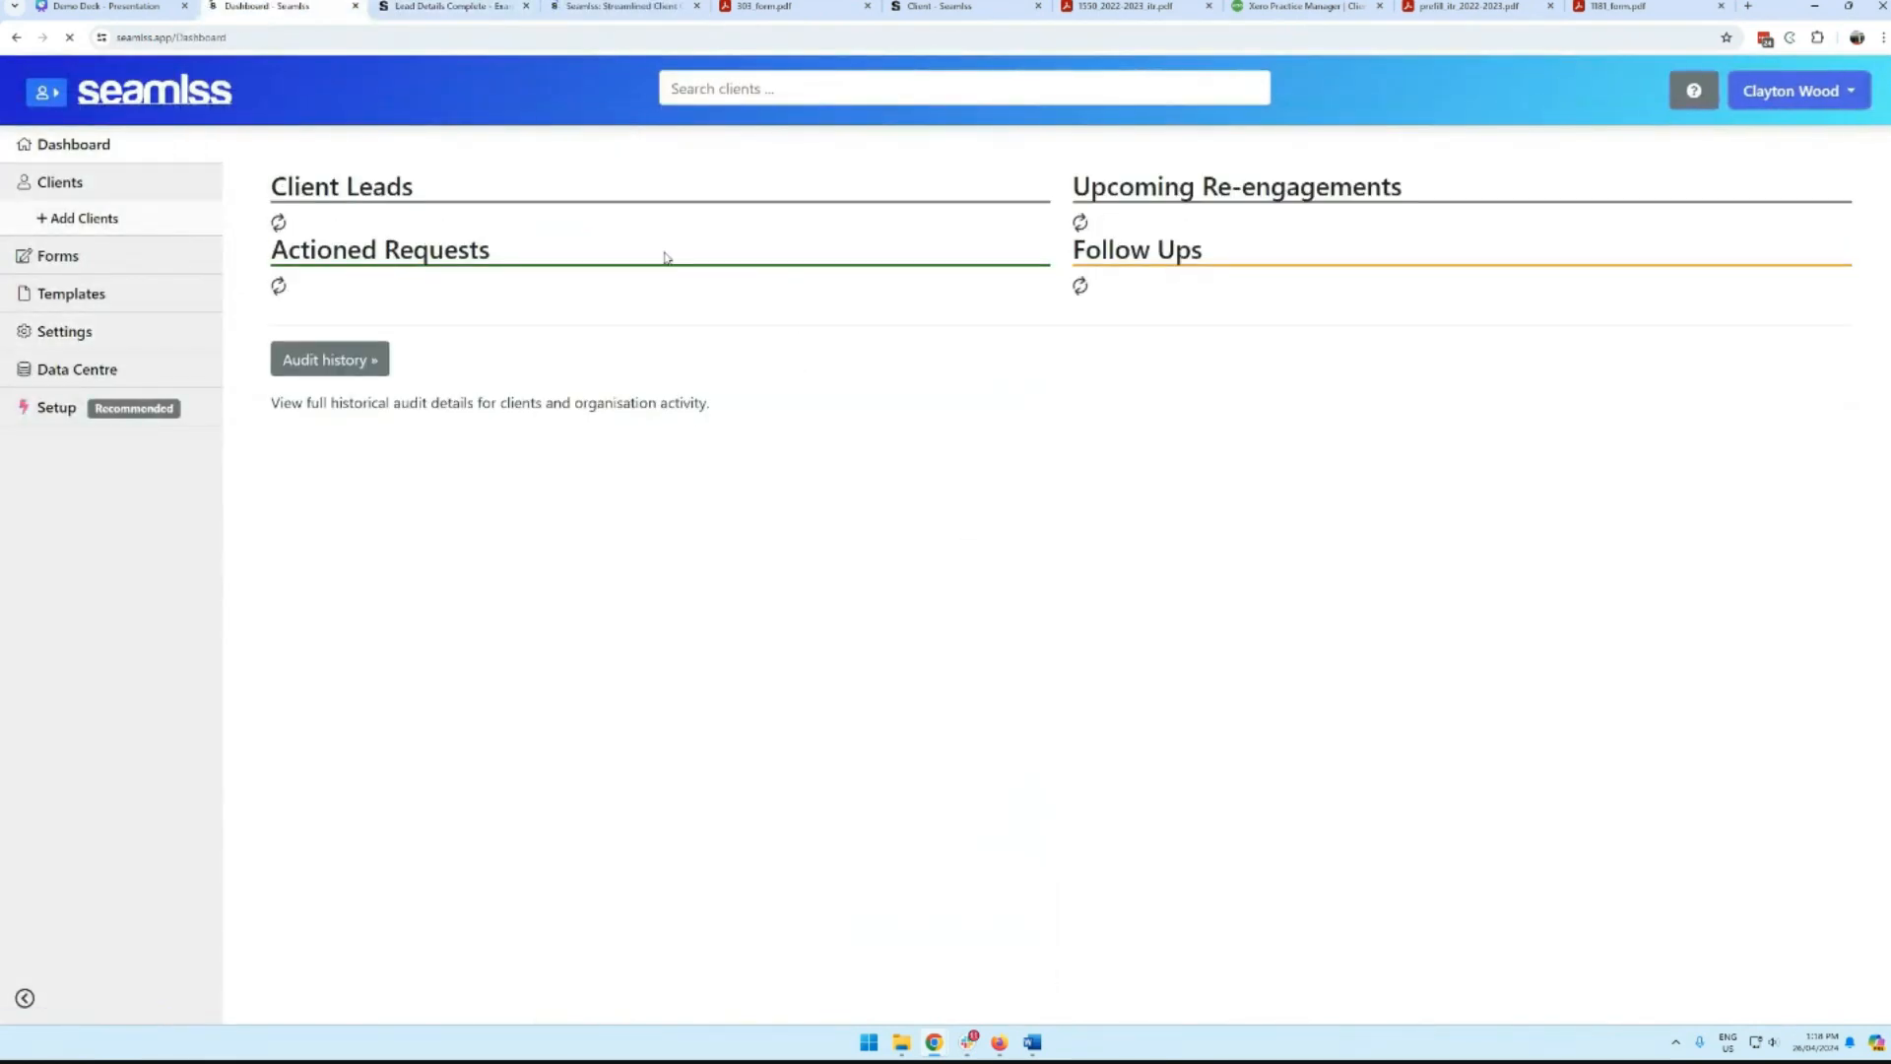
mouse_move(422, 275)
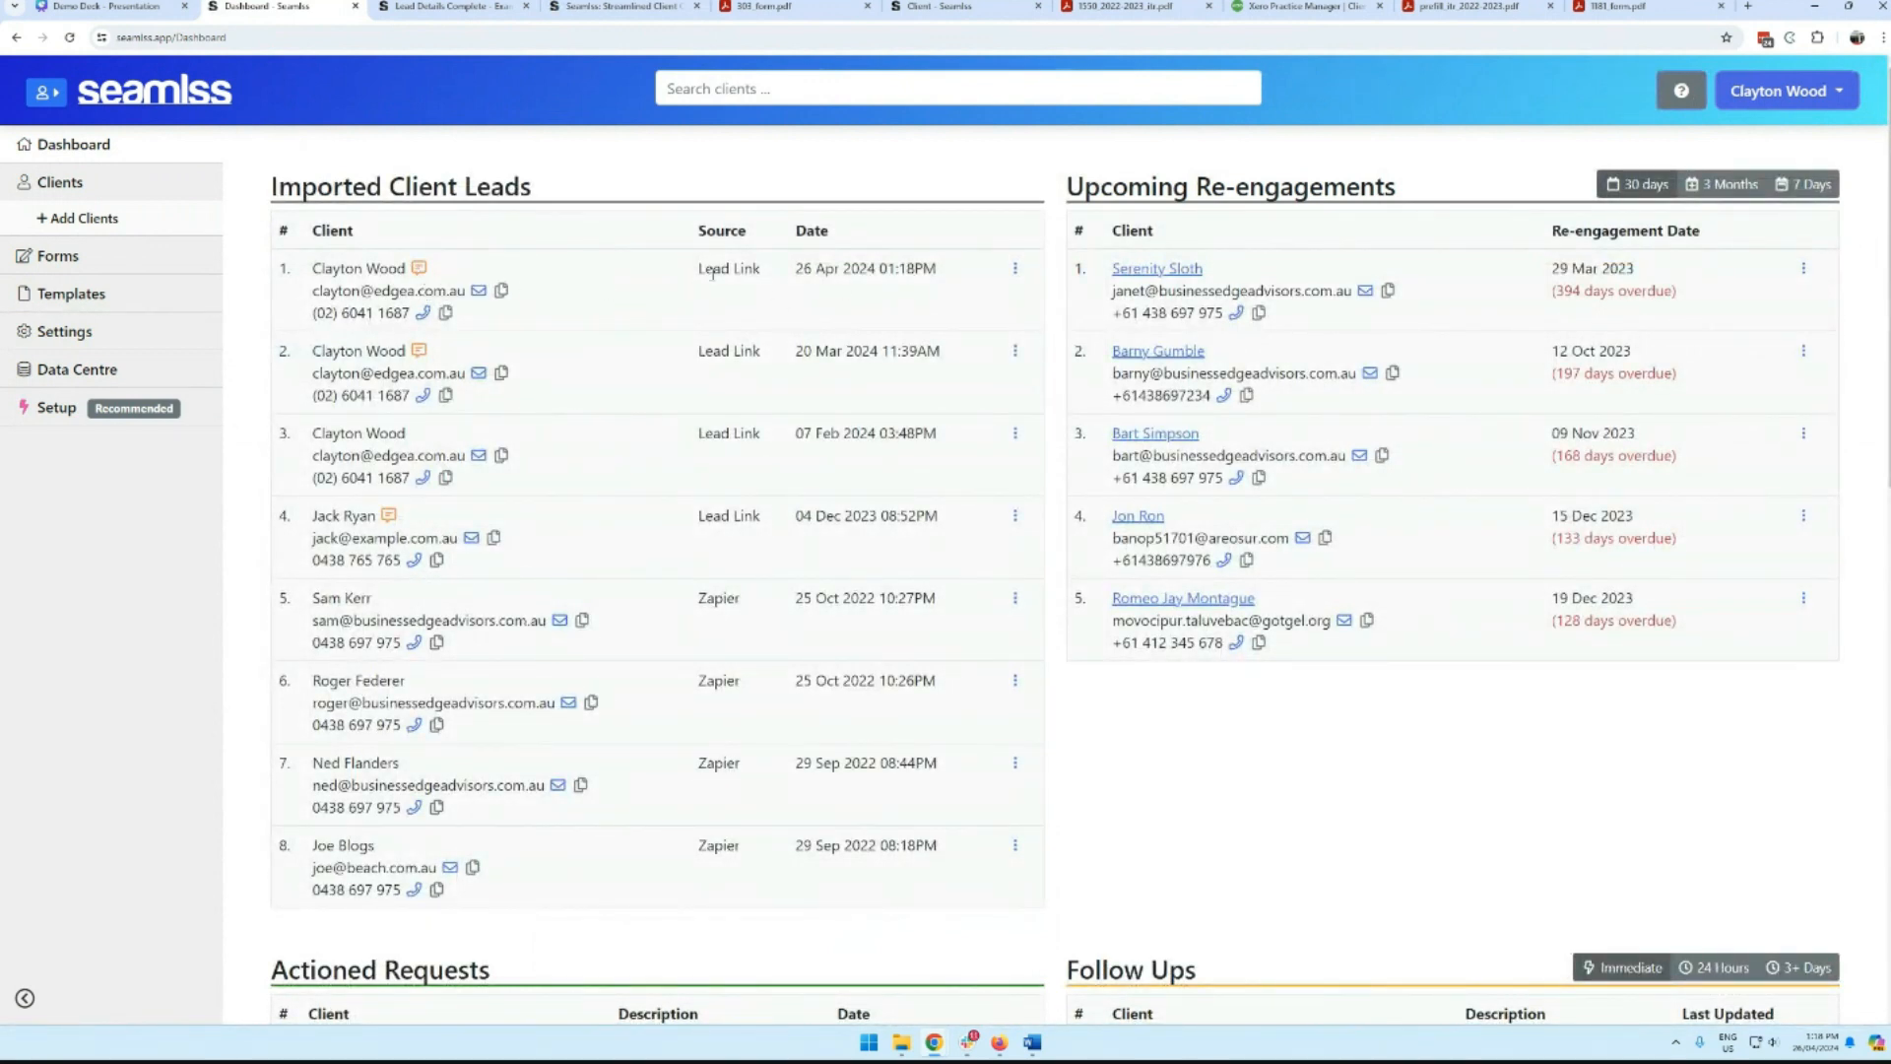
drag(694, 271, 922, 268)
click(1016, 270)
click(1143, 301)
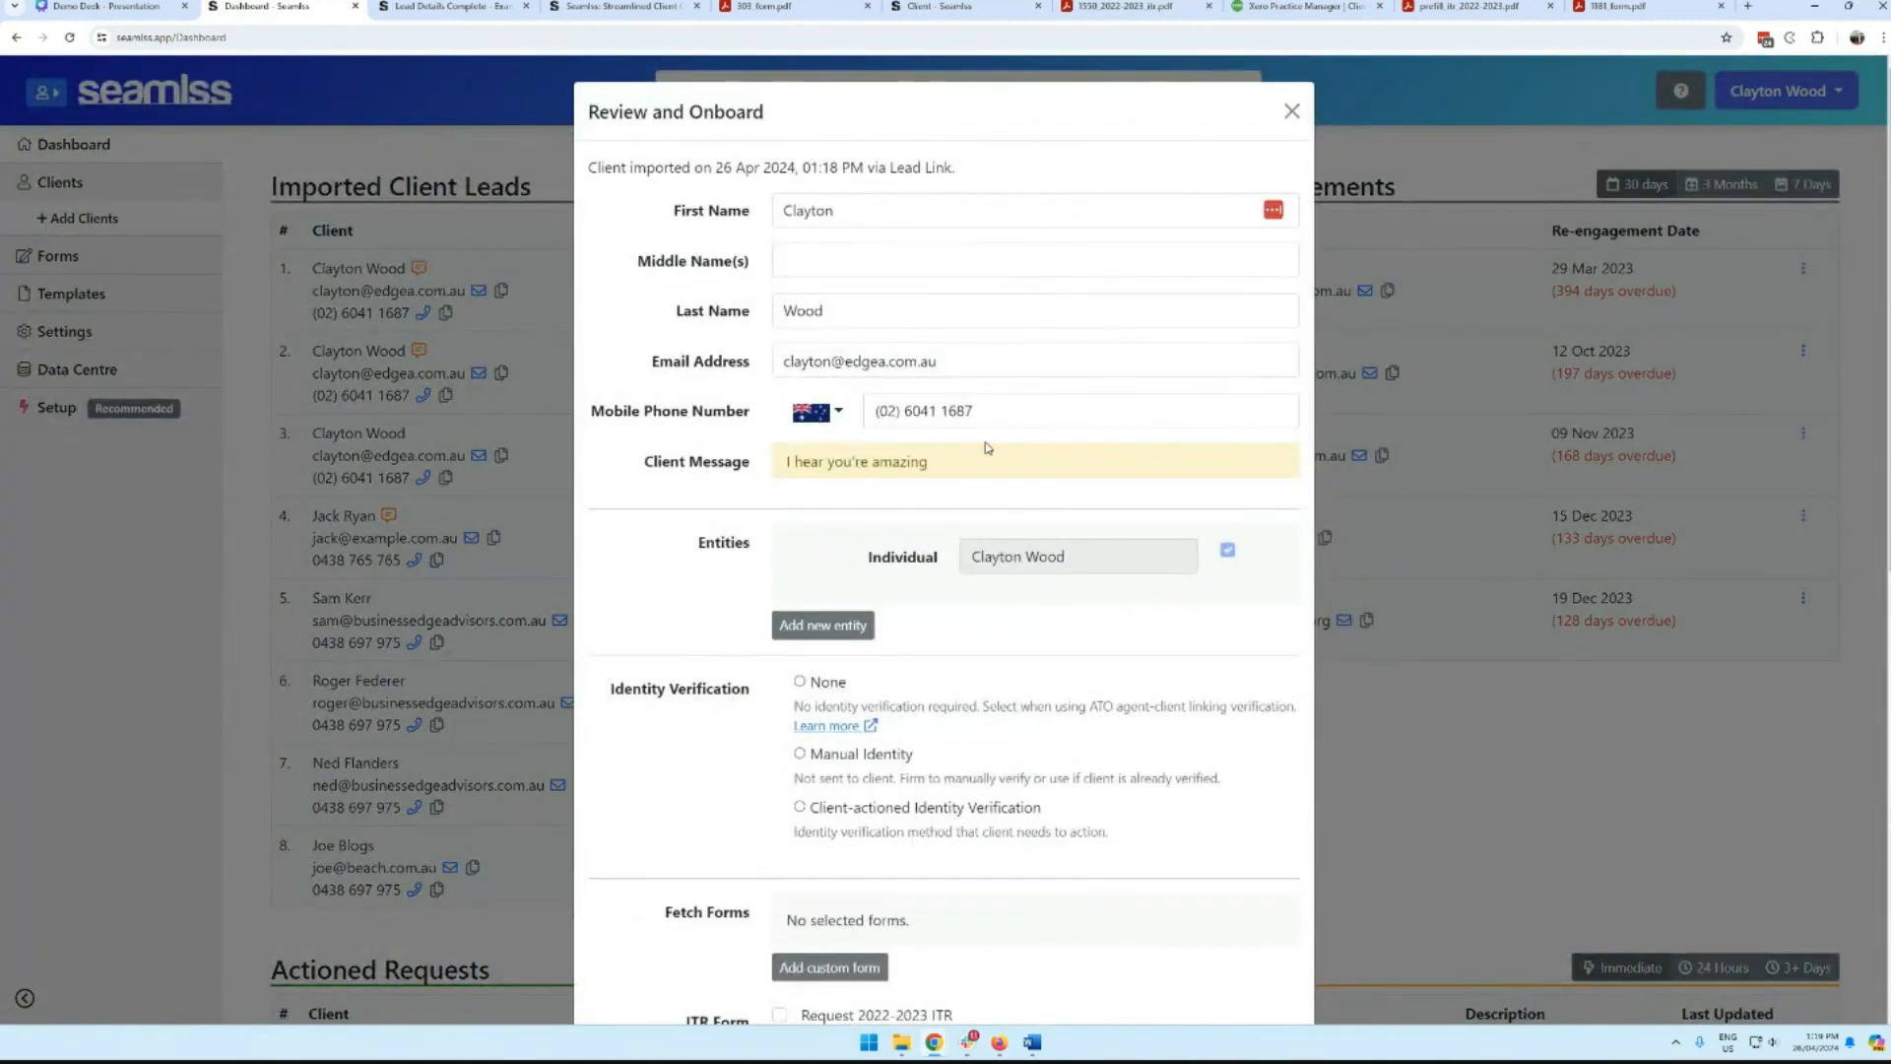
click(1292, 112)
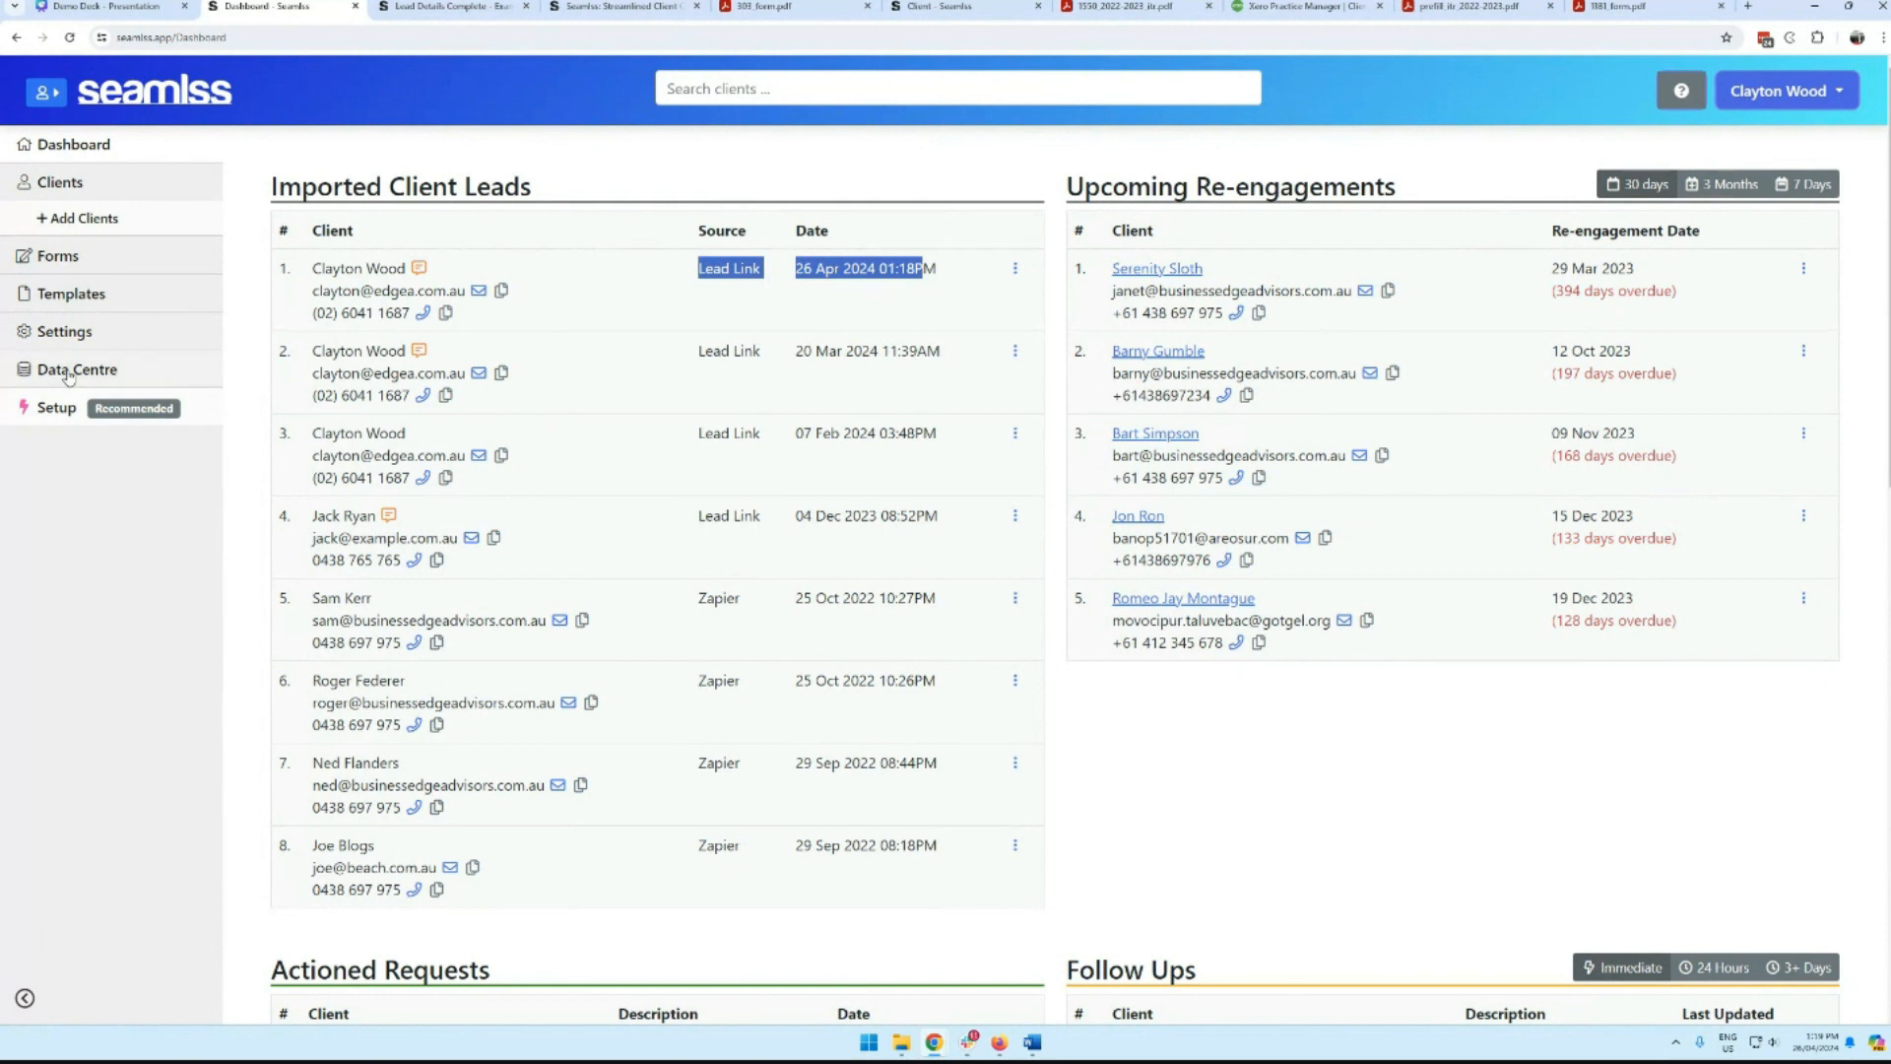
click(96, 333)
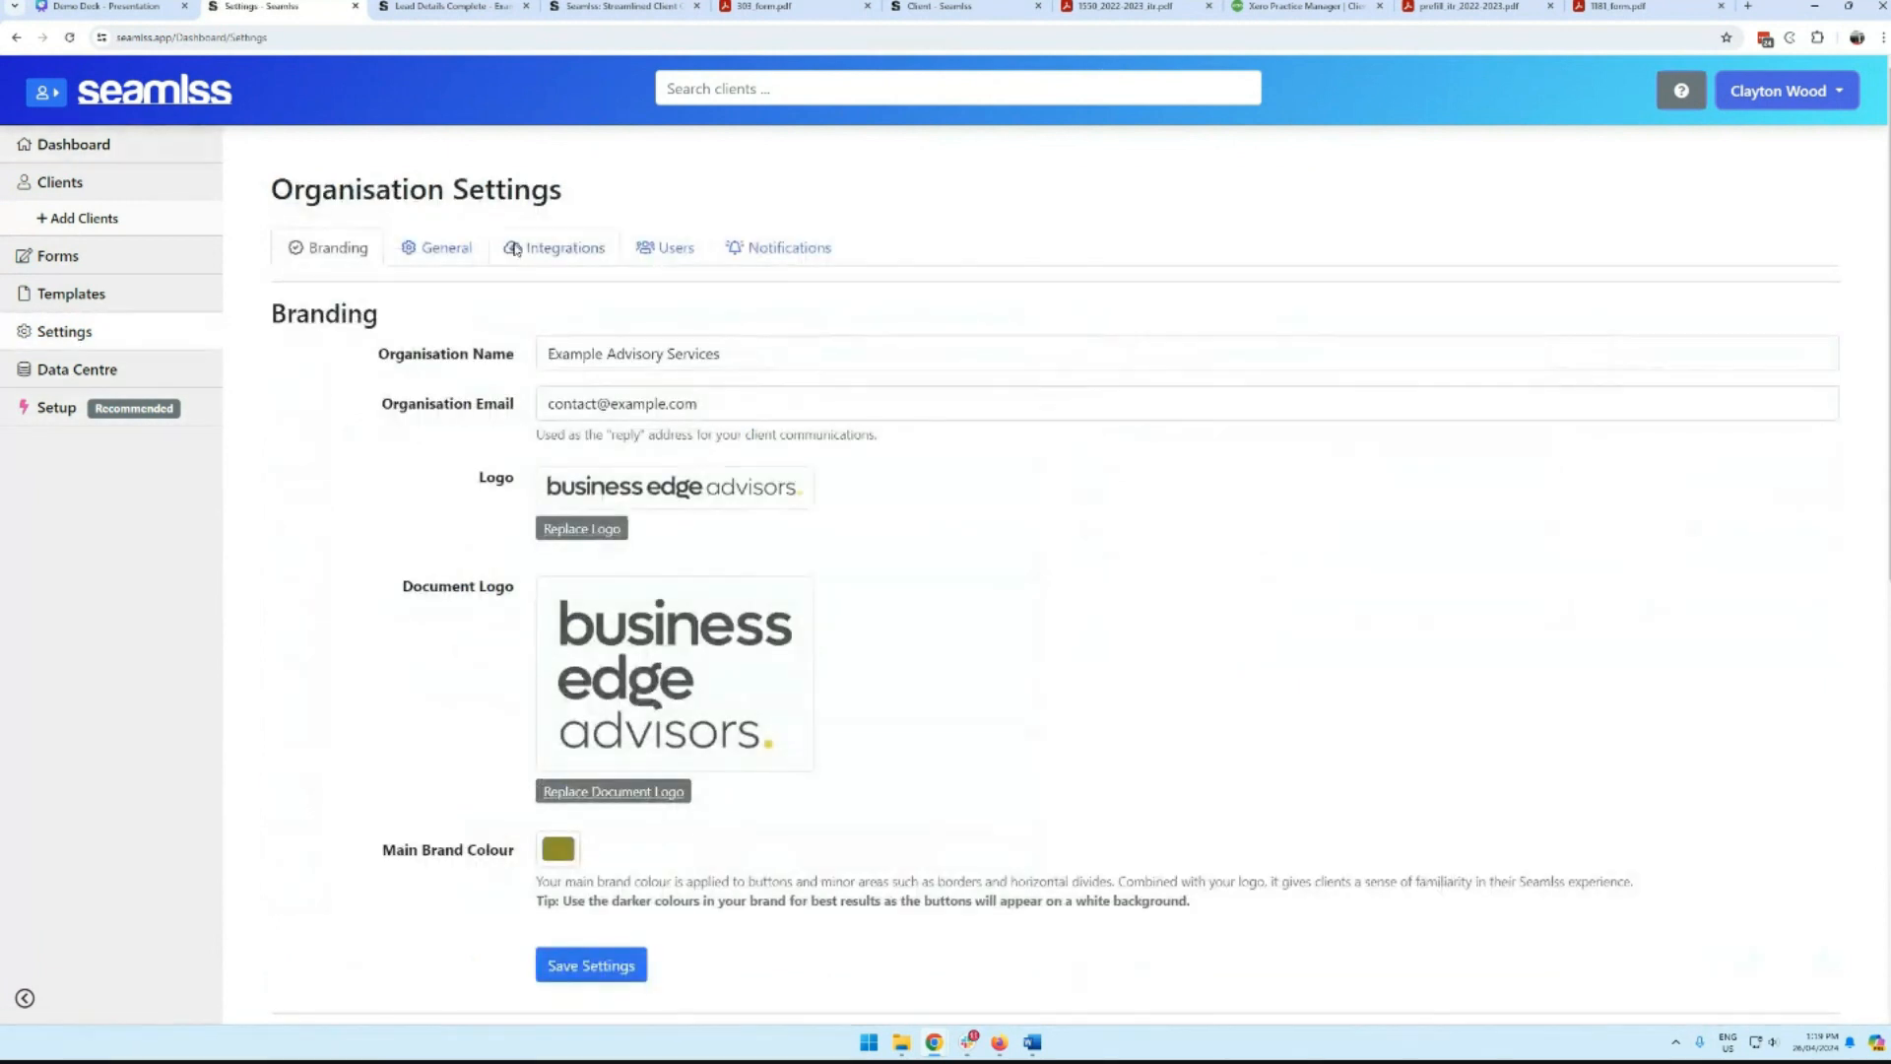
- Show the Zapier API and organisation keys on the Integrations tab, then scroll to Xero Practice Manager
click(510, 248)
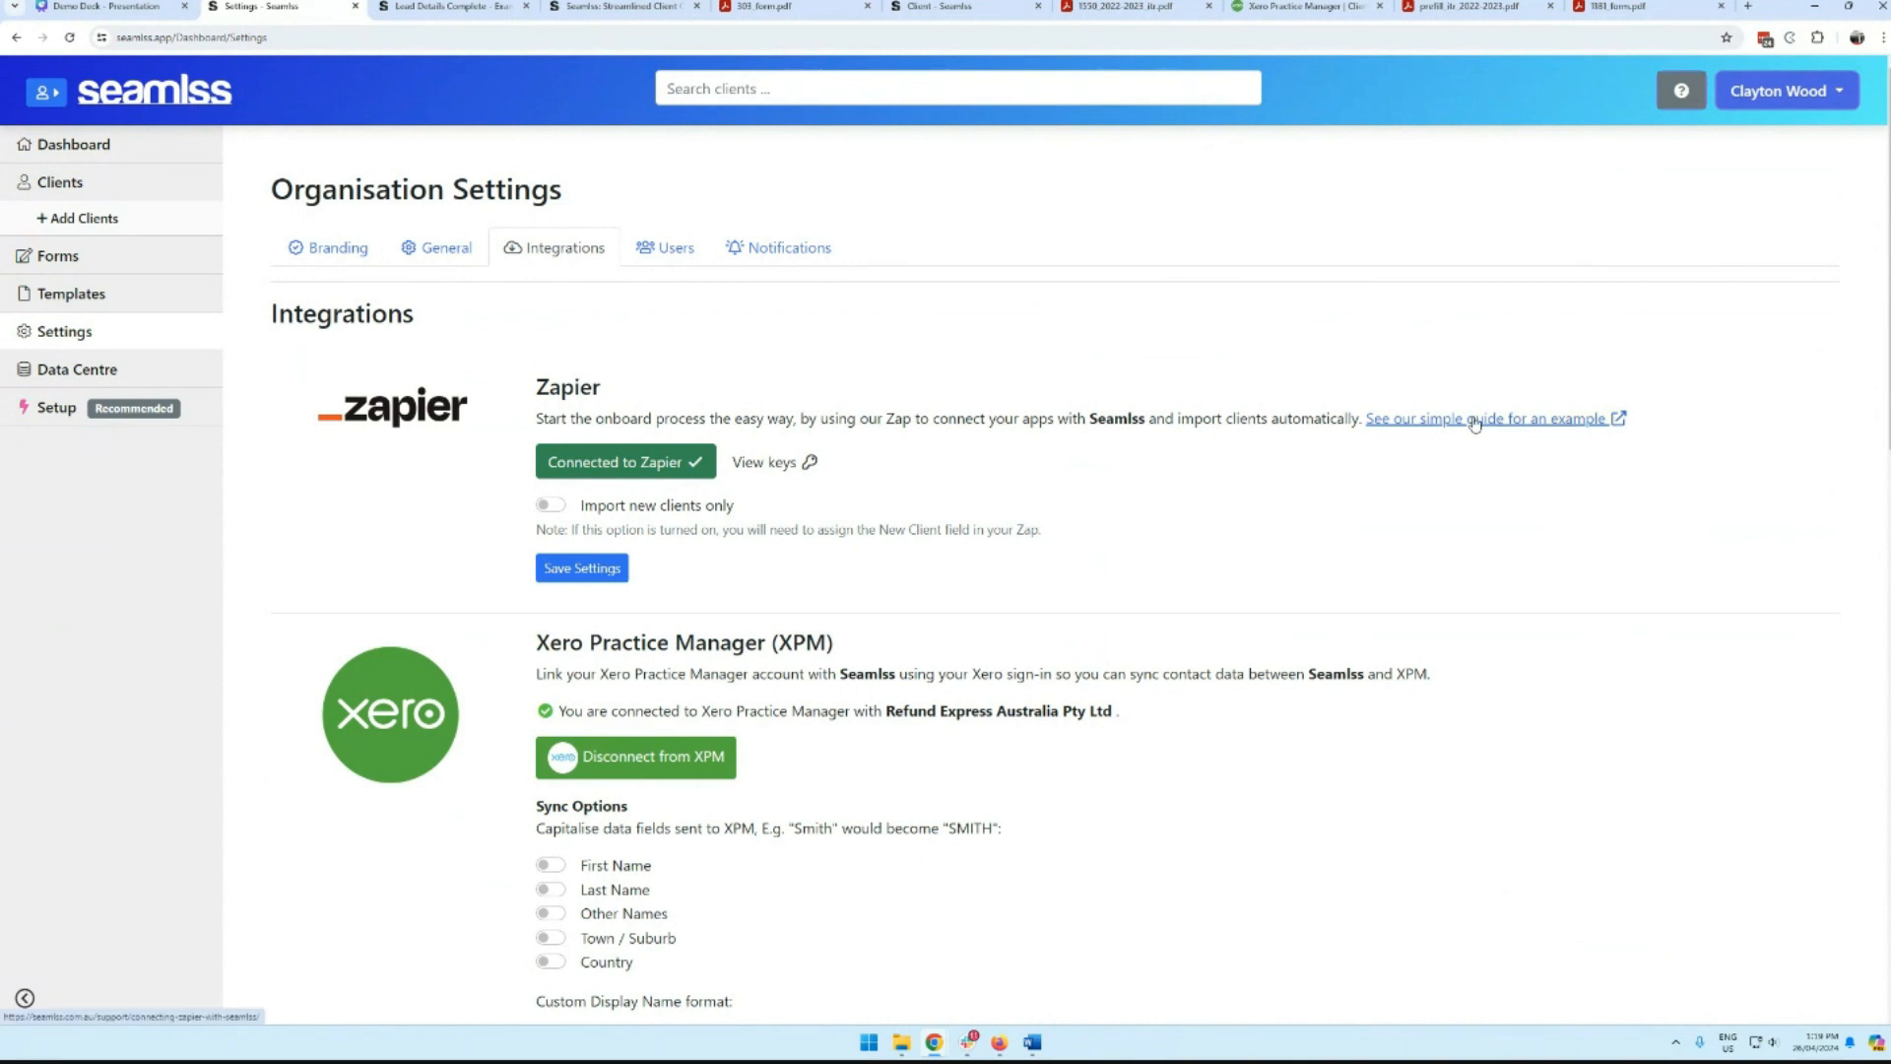
click(776, 462)
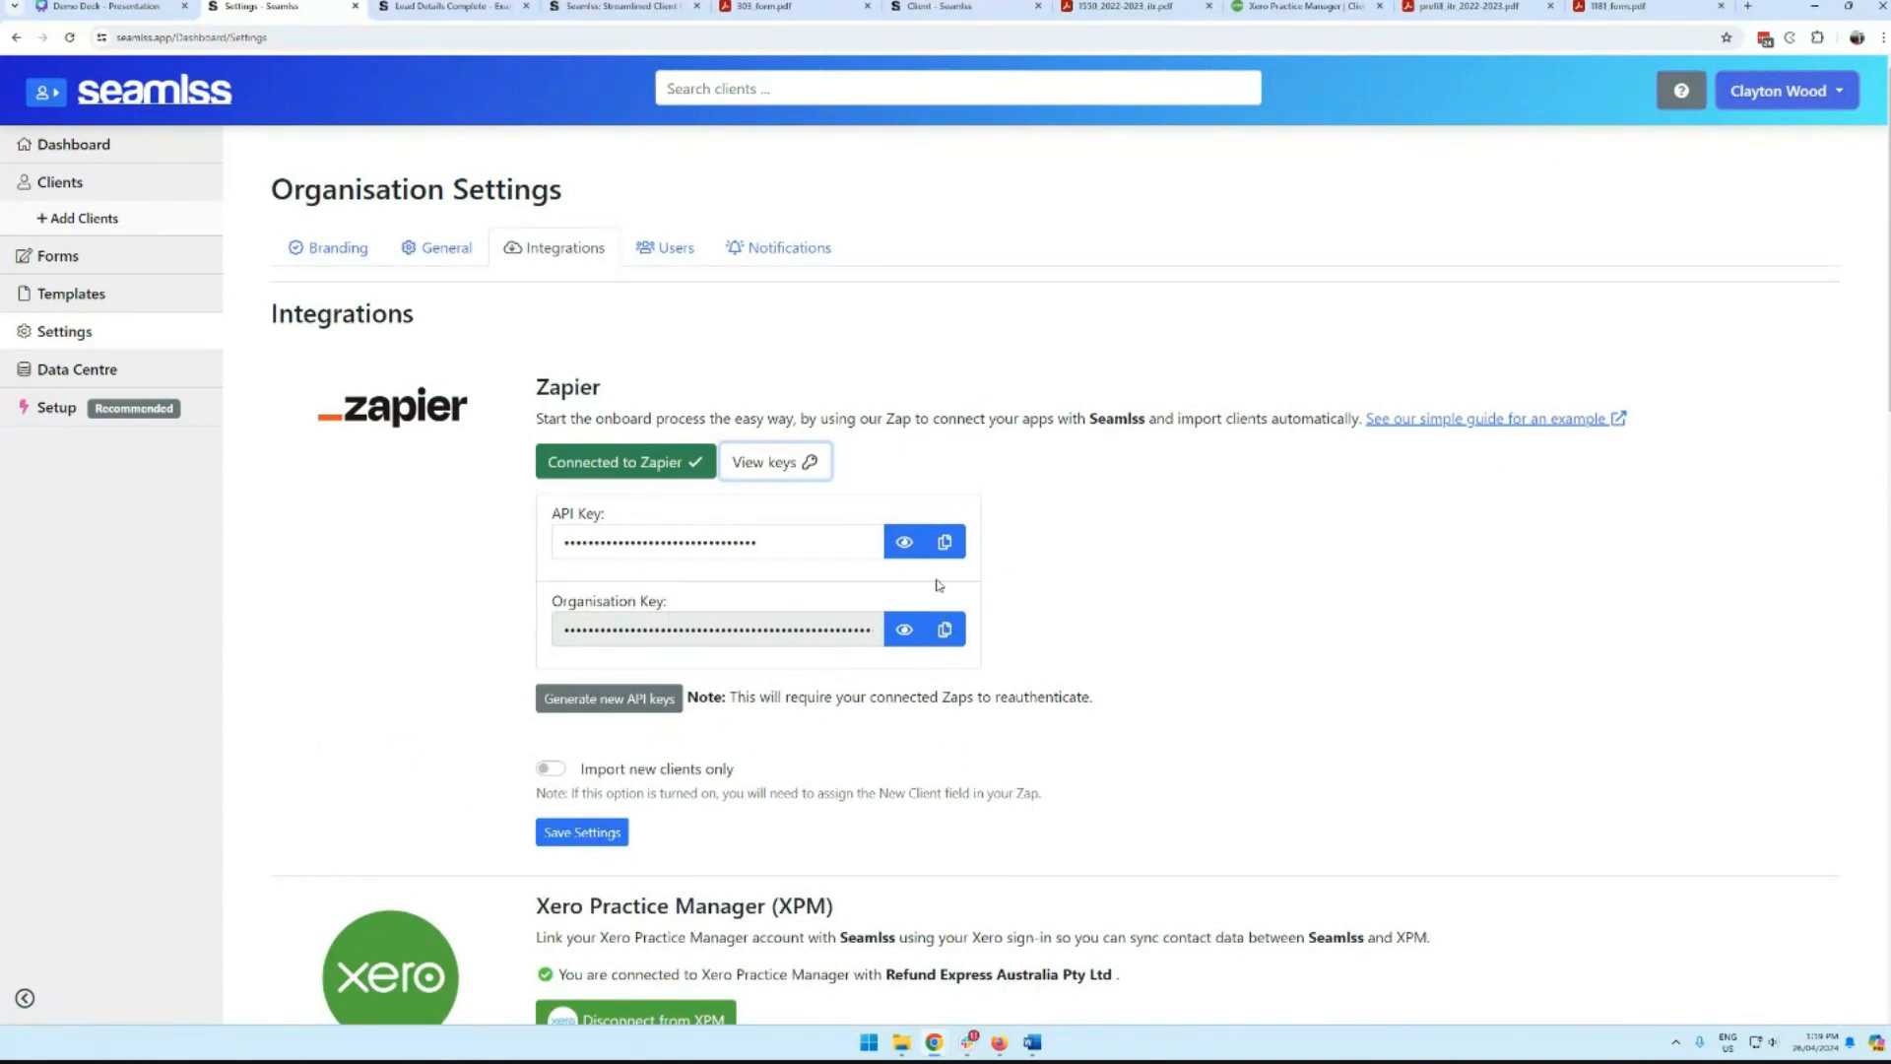
scroll(1111, 570, down, 1)
scroll(1111, 571, down, 5)
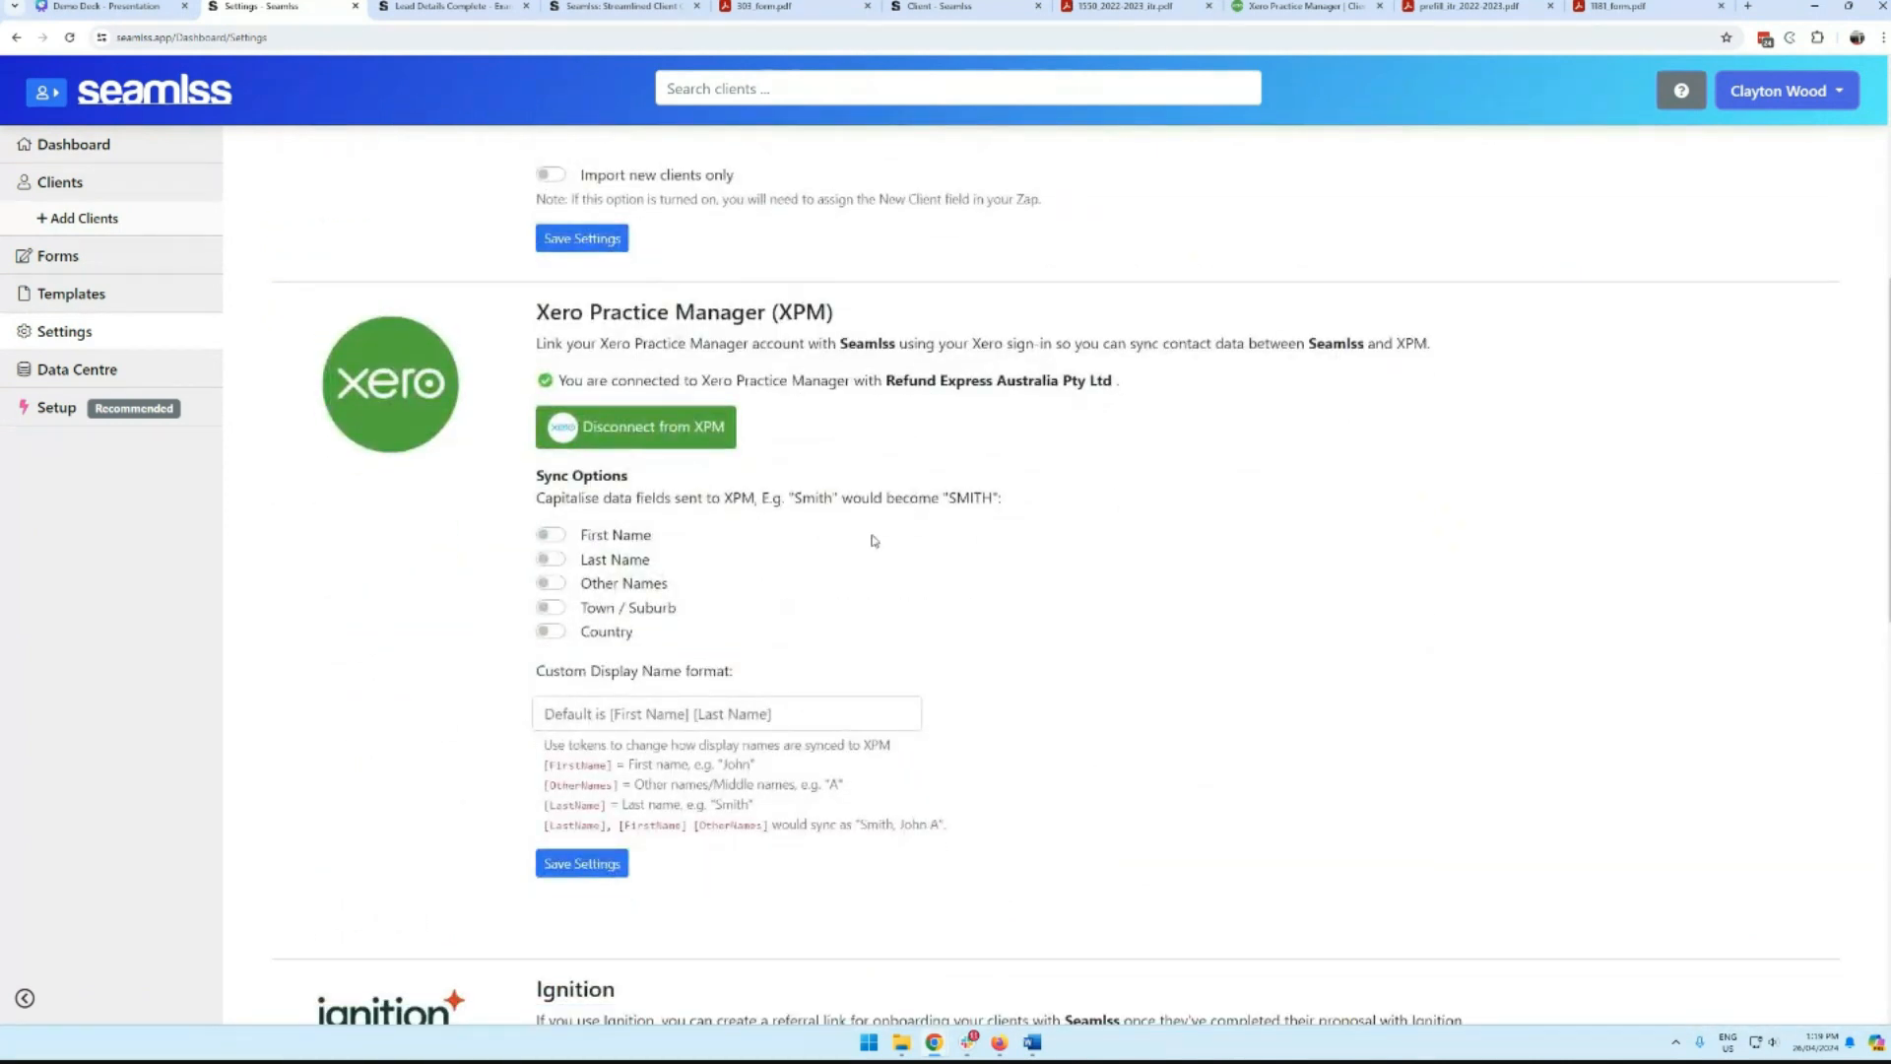
- Reconnect Xero Practice Manager and log in to Xero with the saved email and password
click(625, 446)
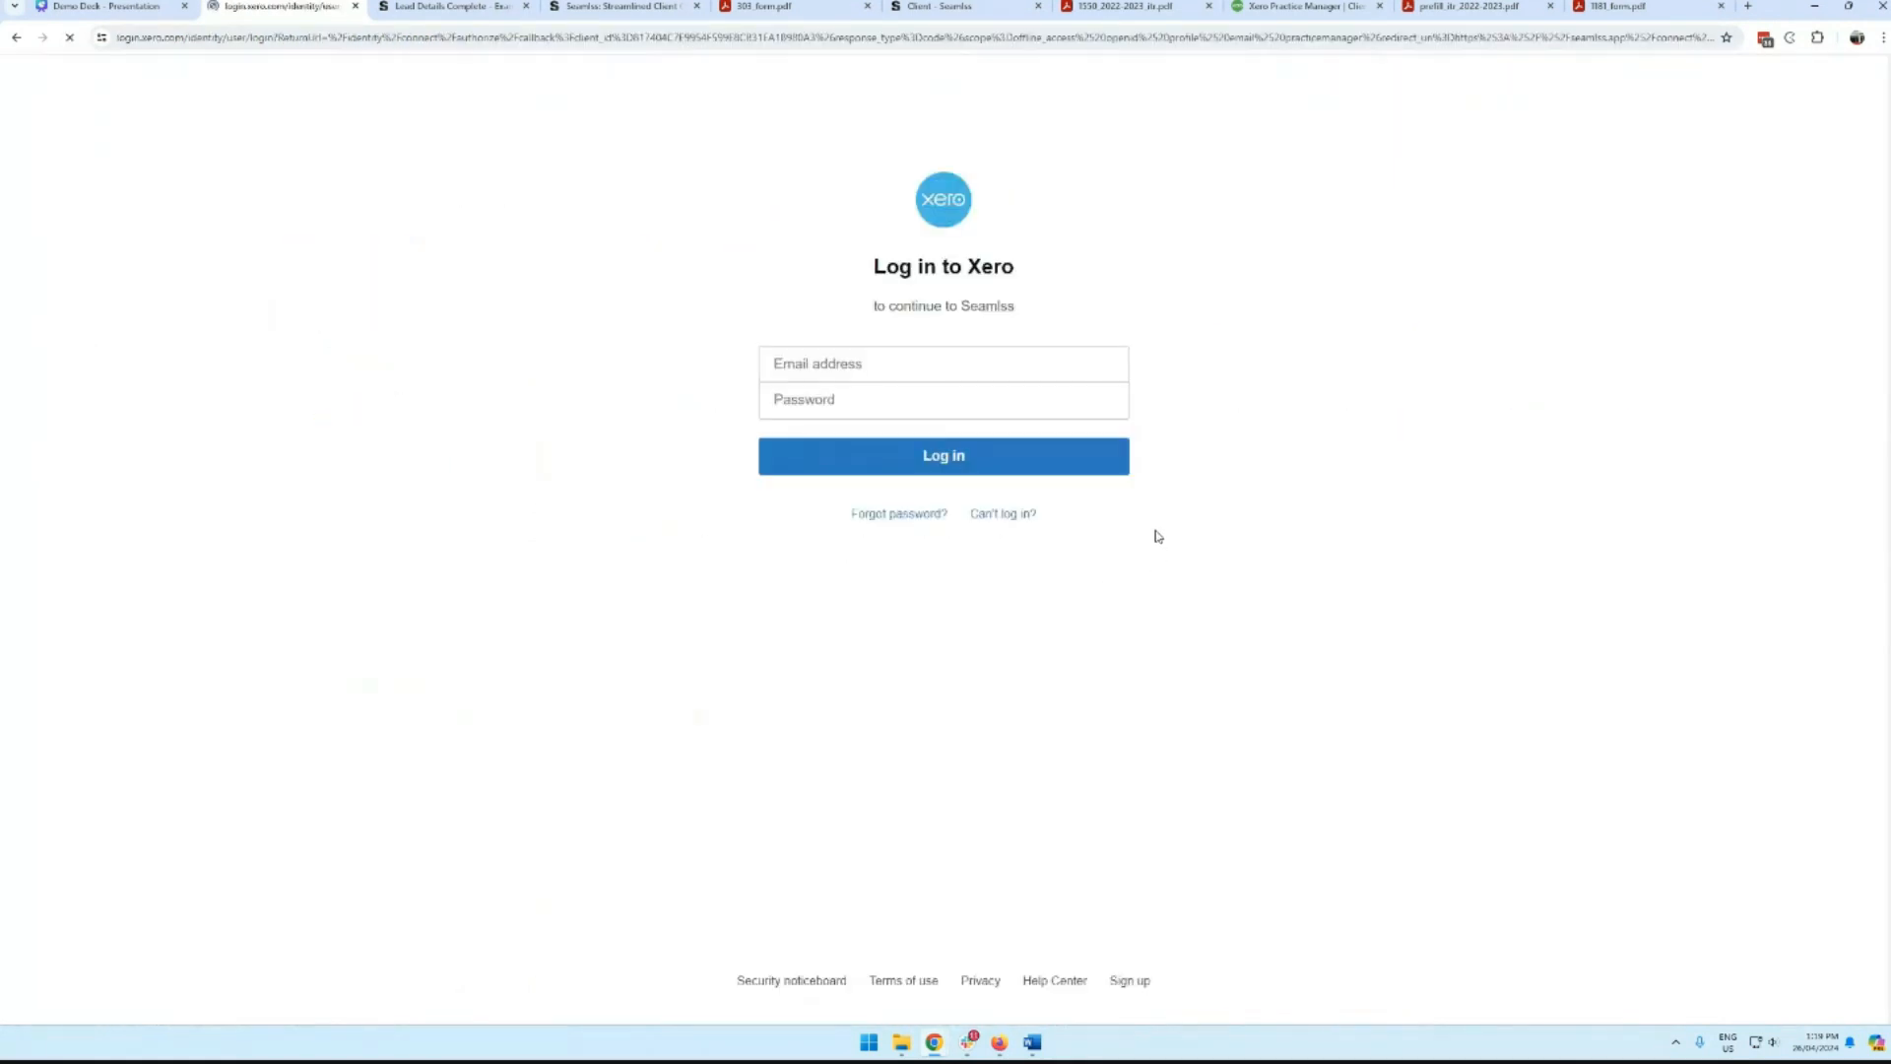
drag(926, 366, 568, 349)
key(BackSpace)
key(Tab)
key(BackSpace)
key(shift+Tab)
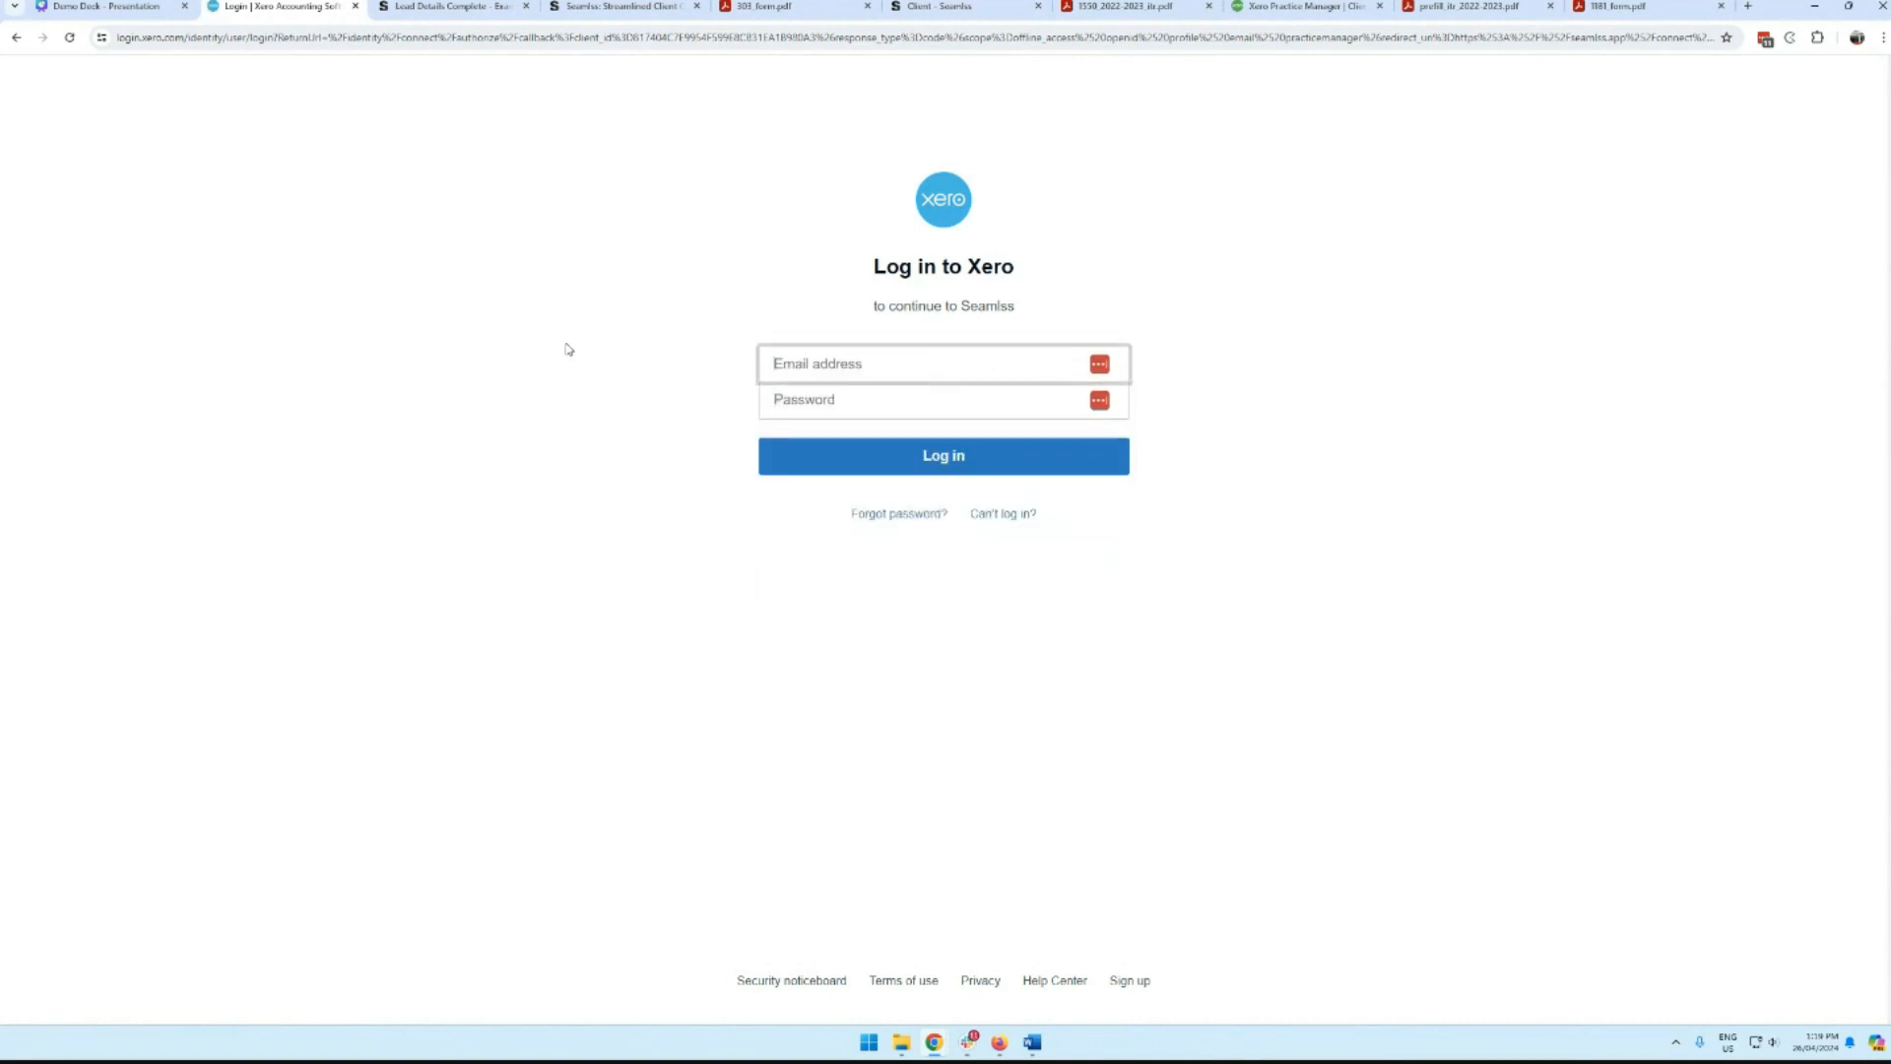
text(su)
click(887, 417)
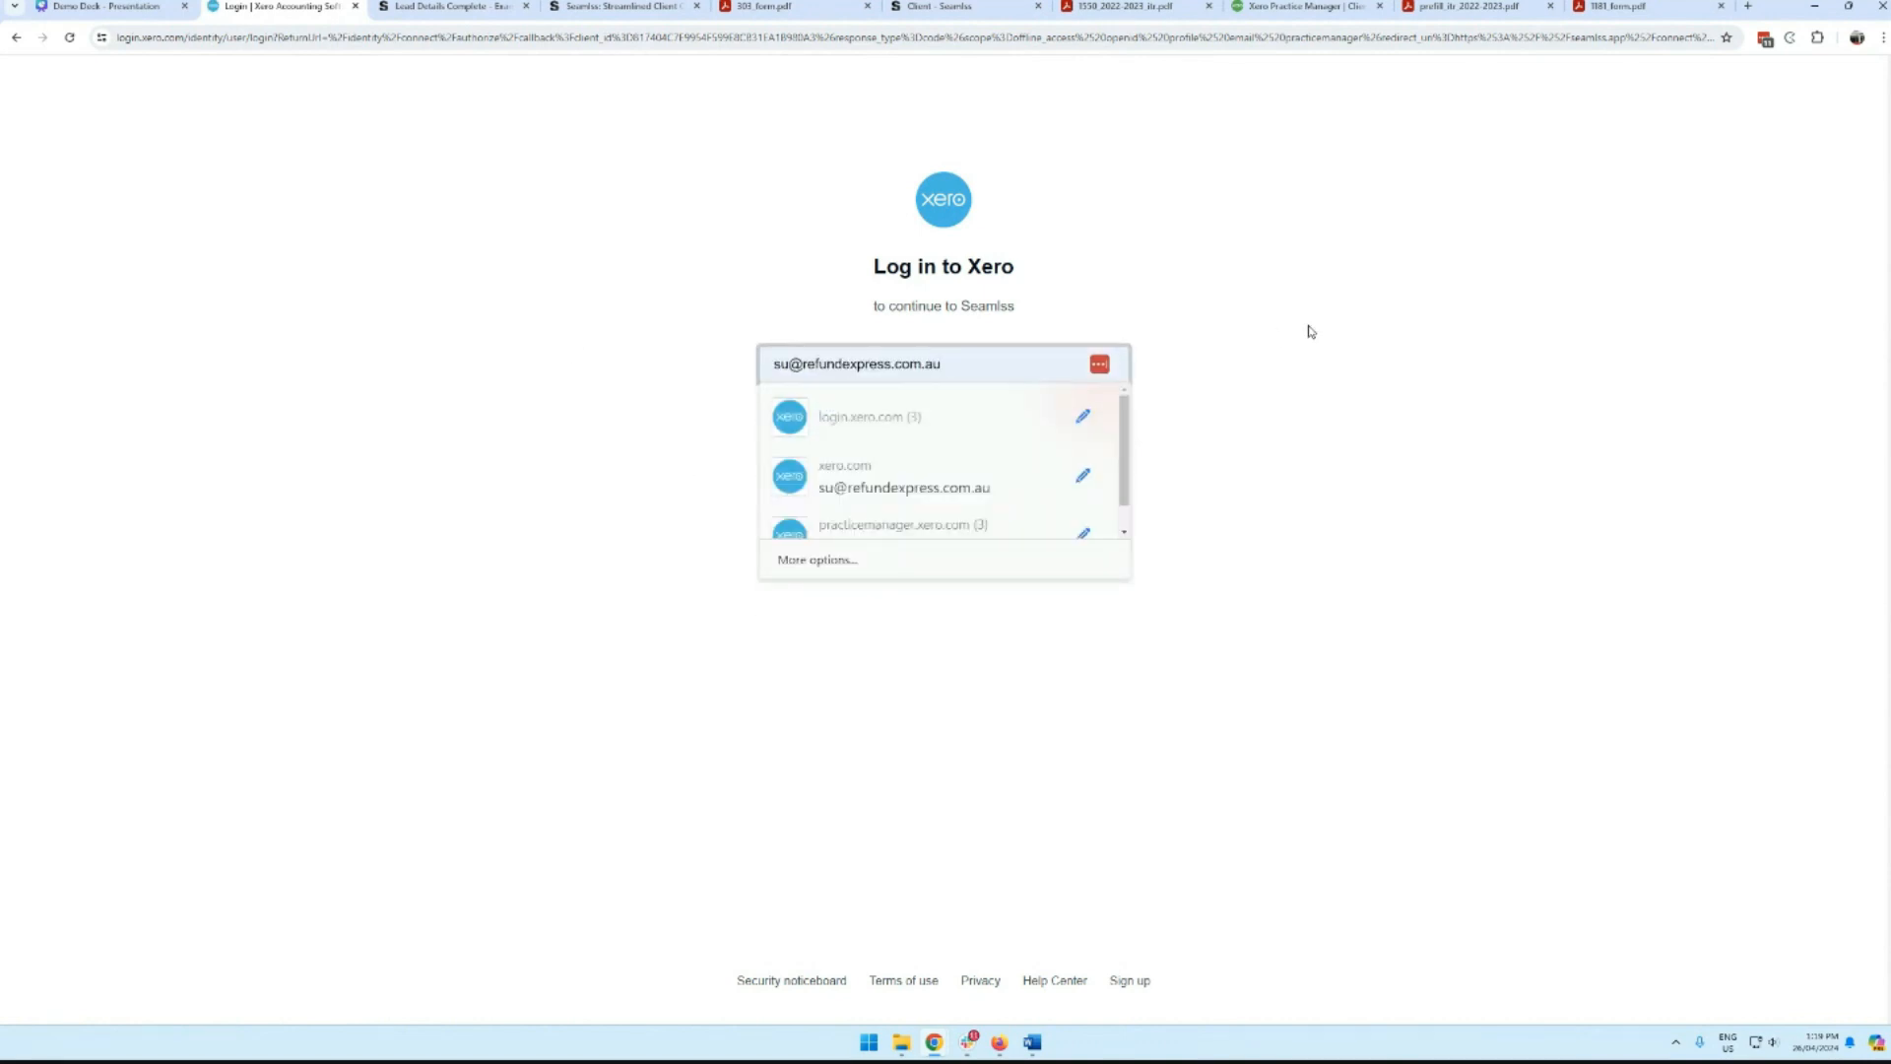
click(946, 394)
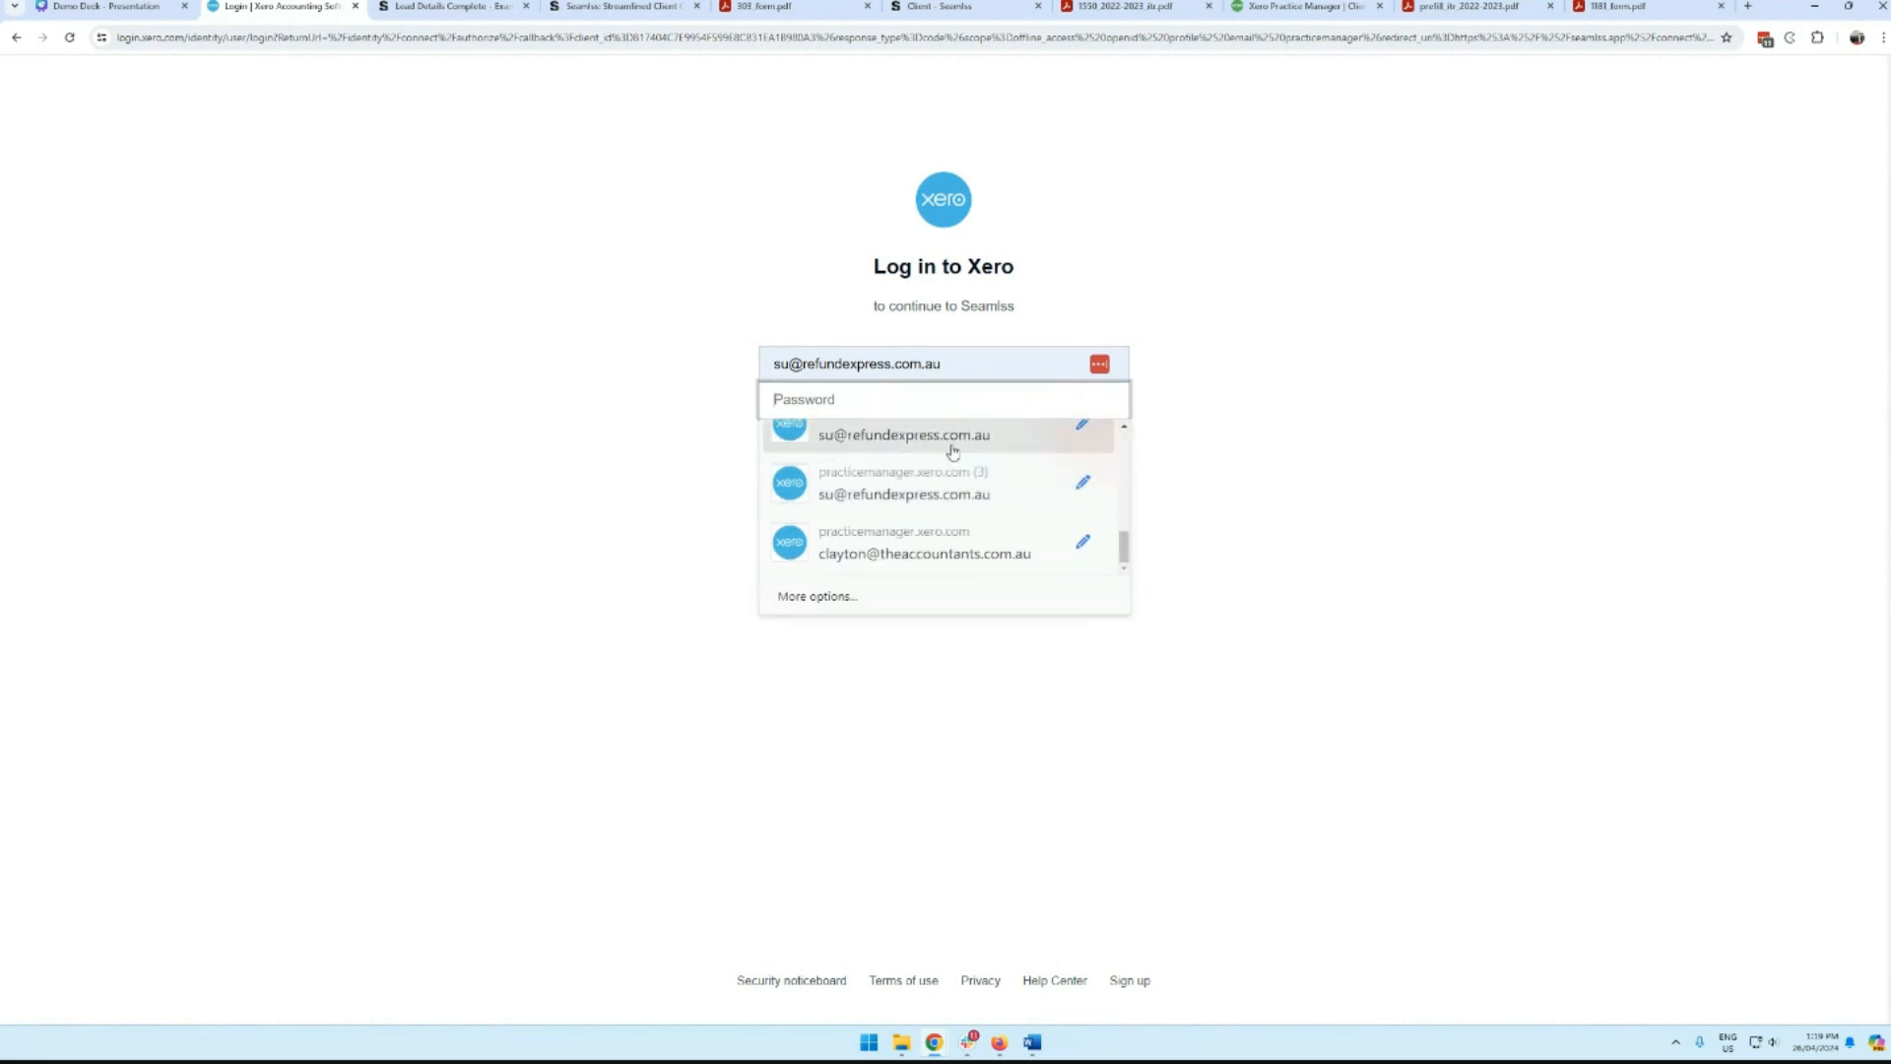
click(969, 481)
click(953, 453)
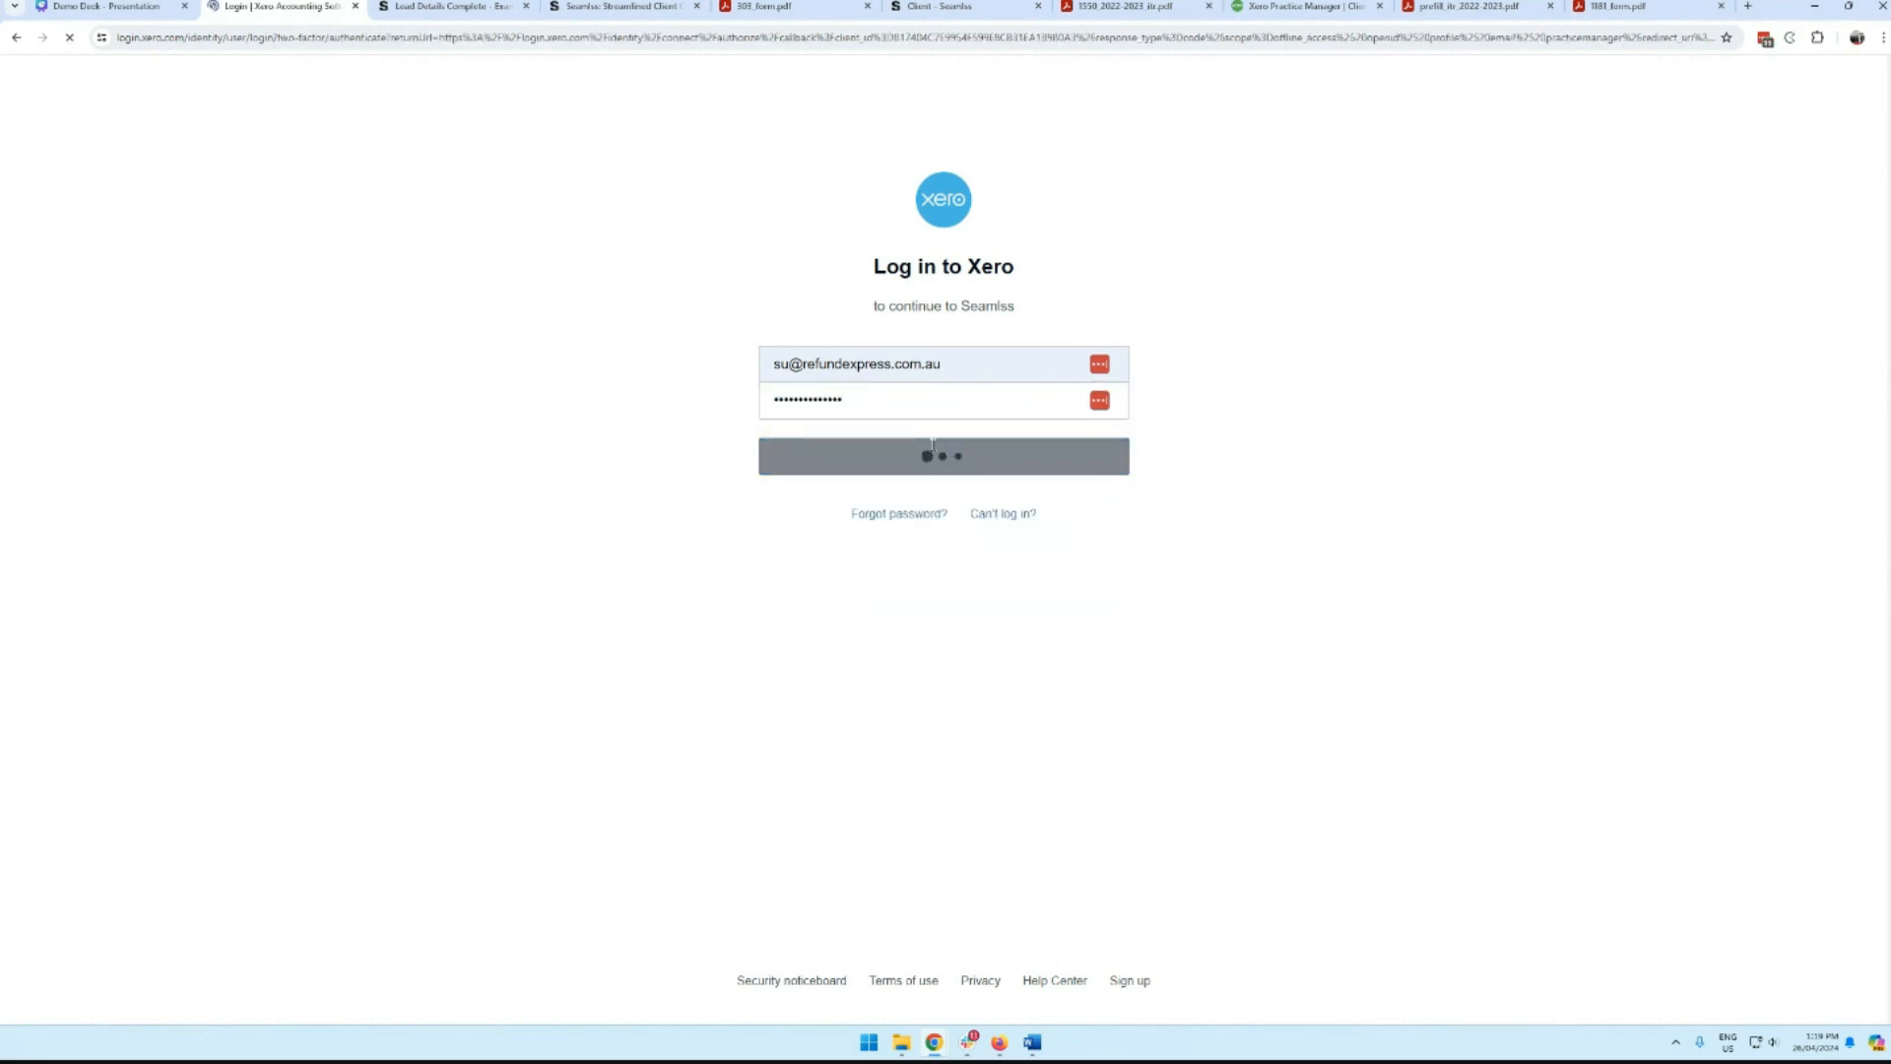
- Trust this device, enter the authenticator code, and allow Seamlss access to Practice Manager
click(911, 615)
click(901, 501)
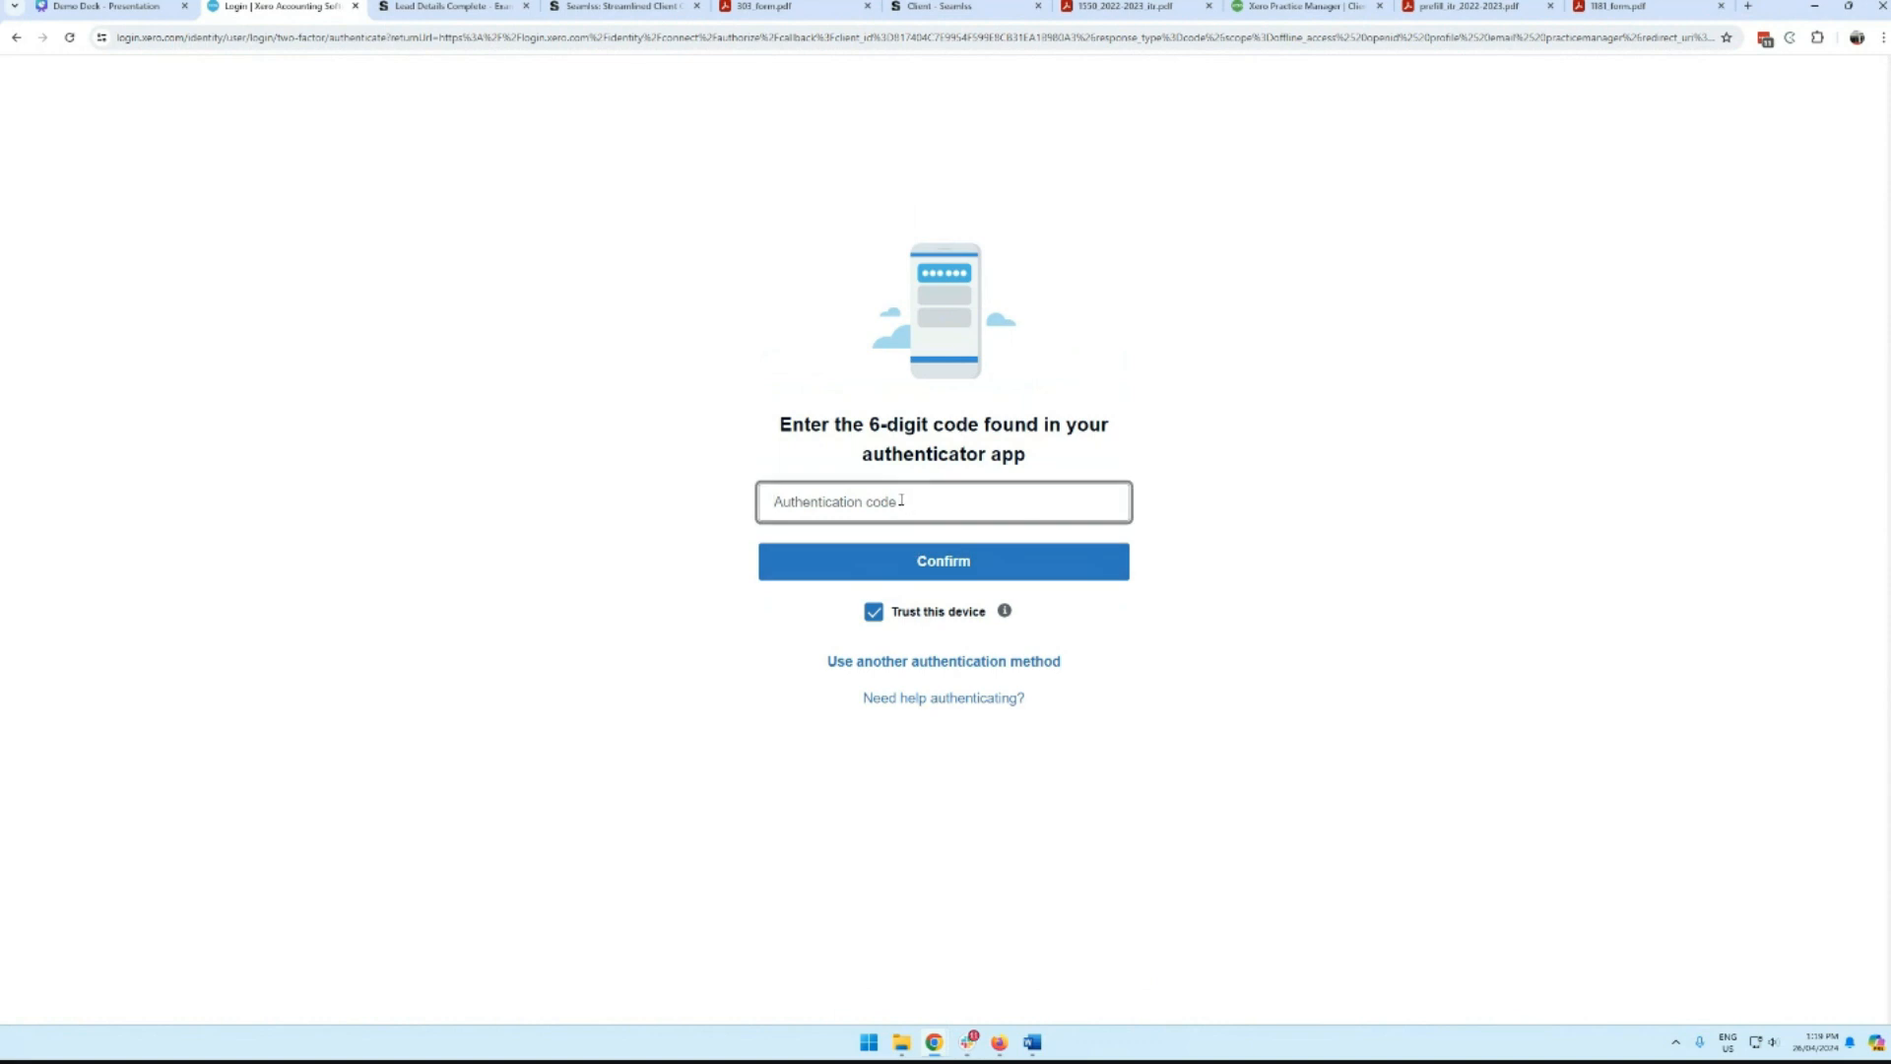
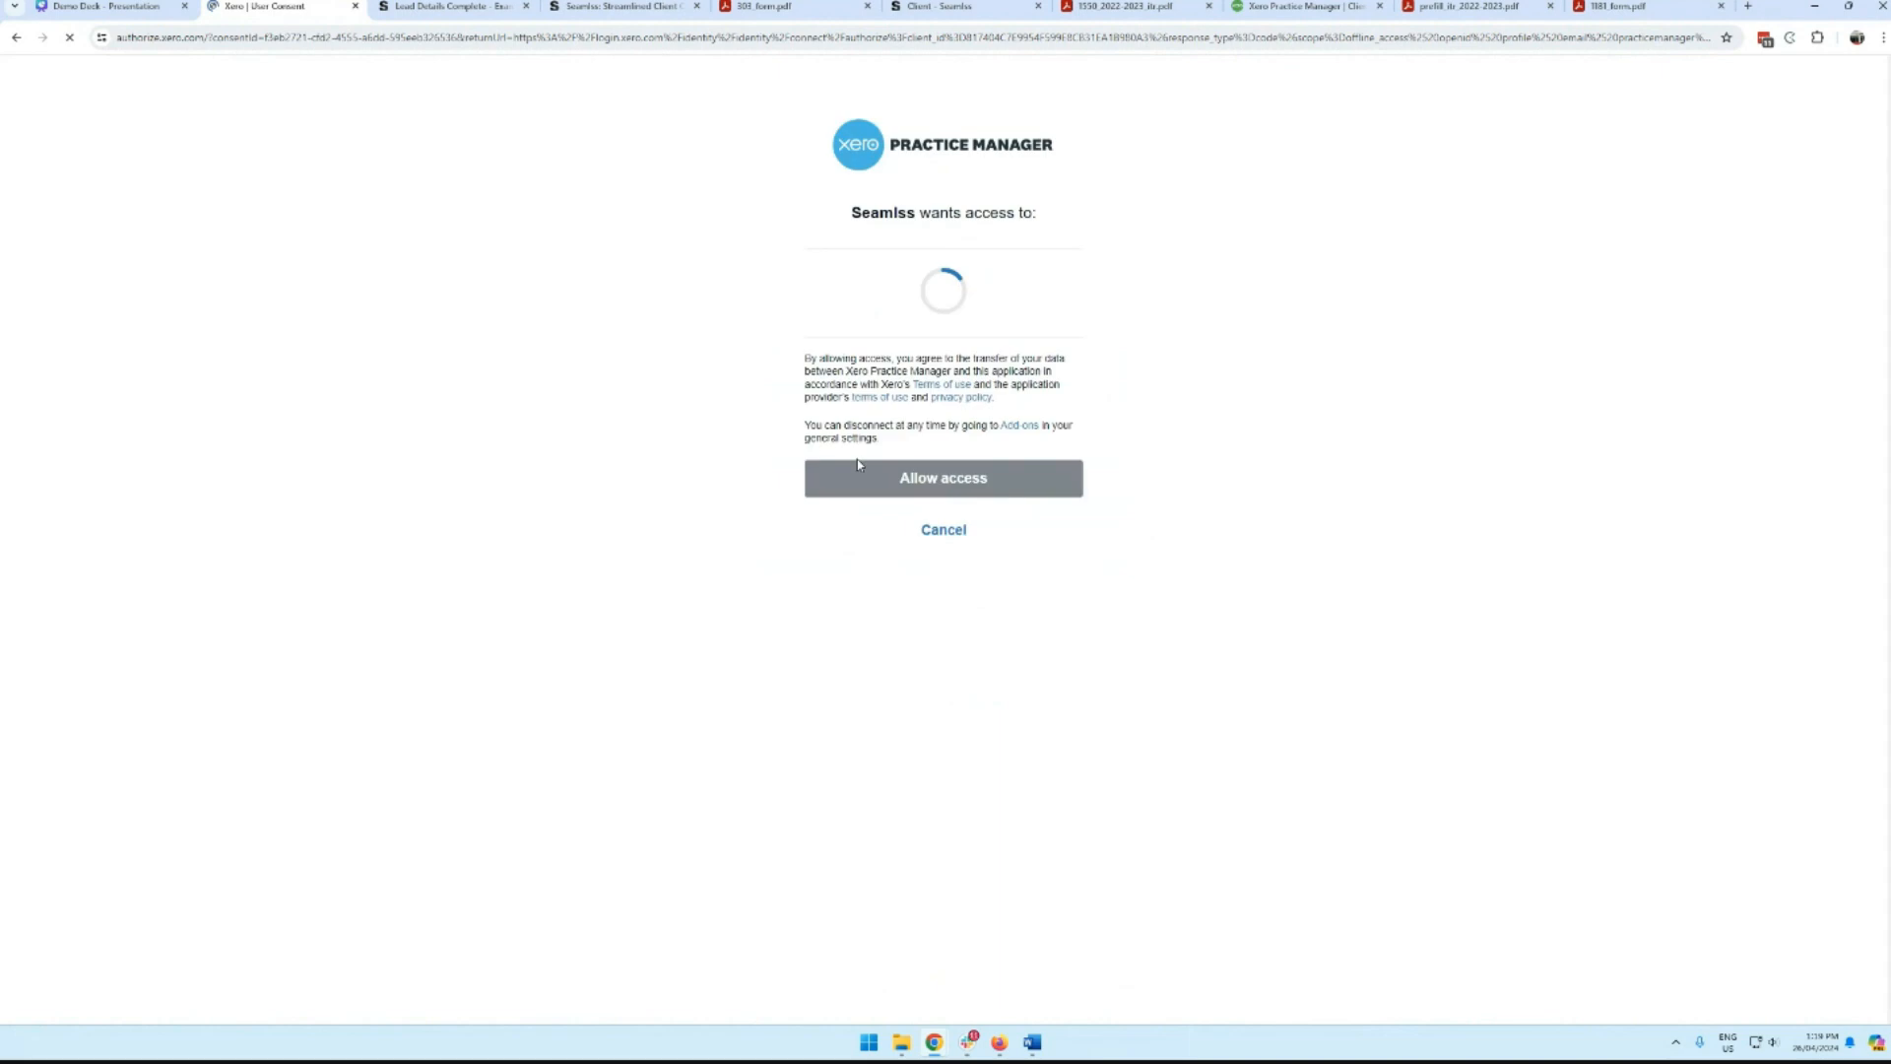
click(998, 636)
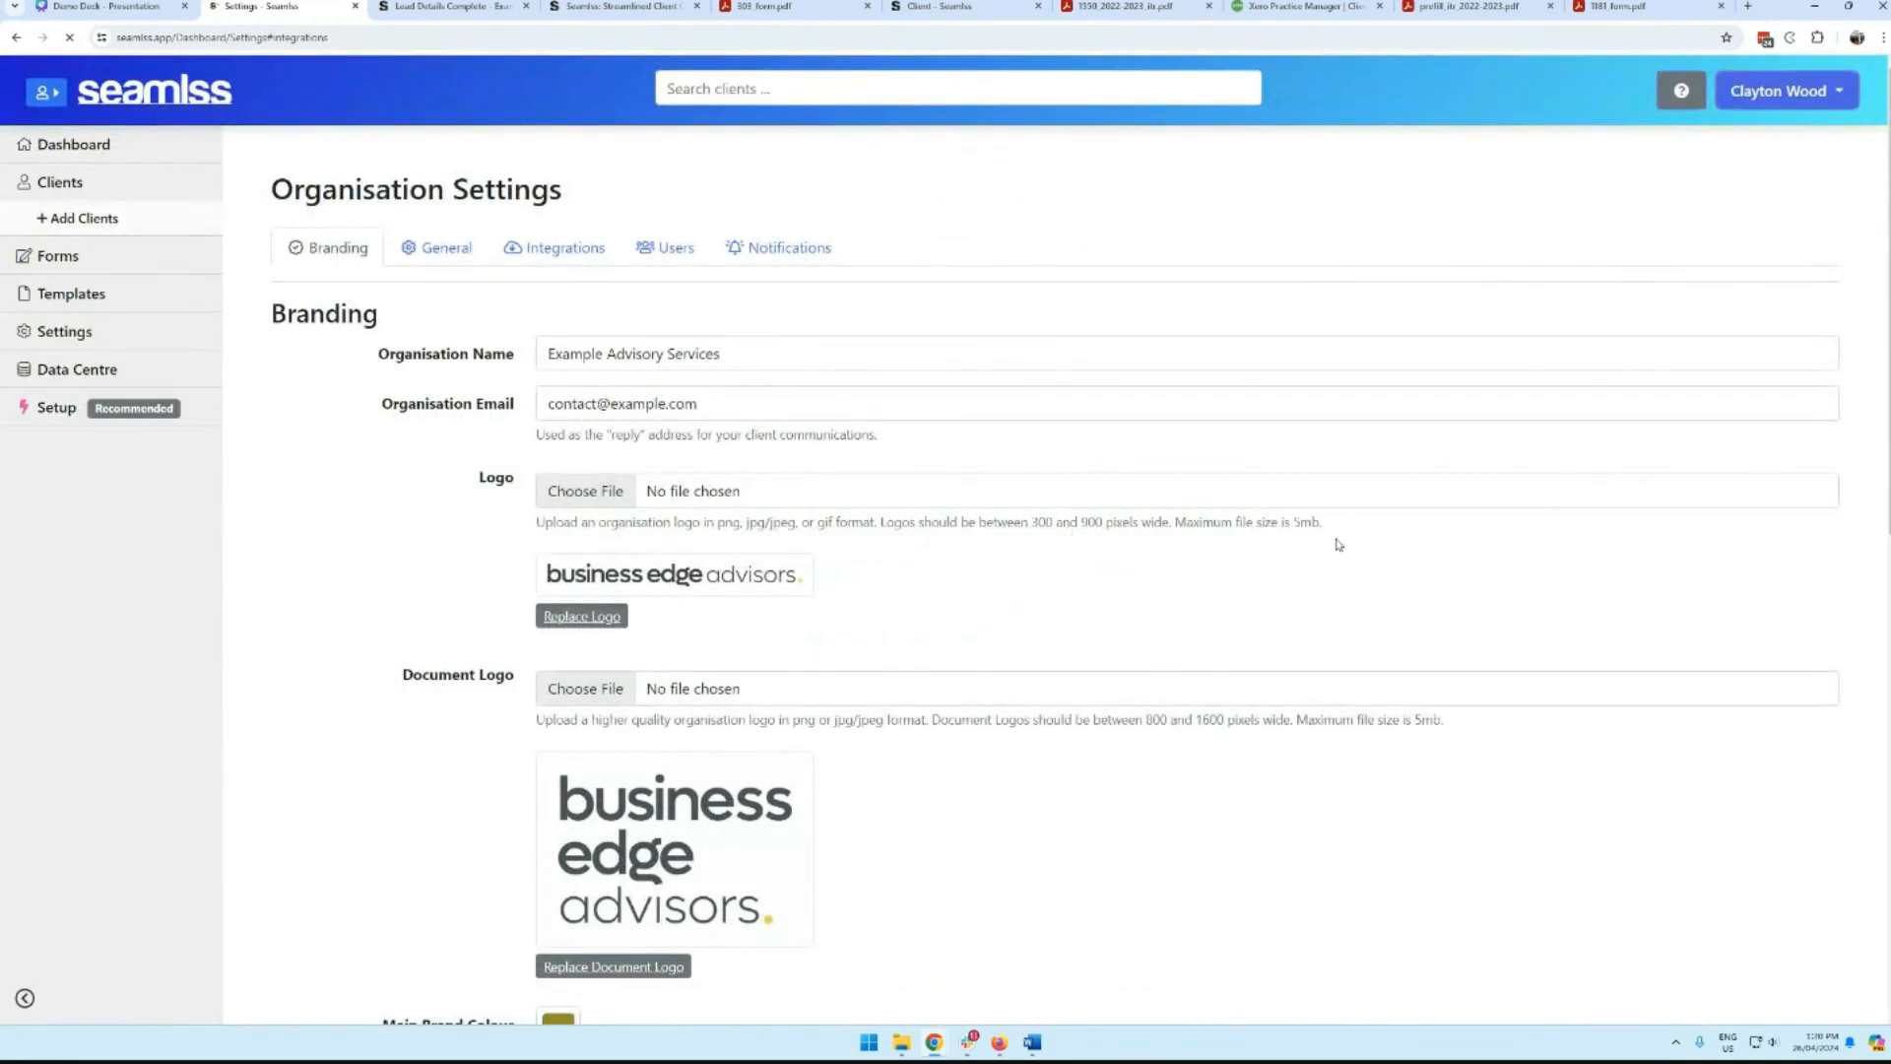
- Open the Ignition help guide, note its identity verification method, then switch to the referral link article
scroll(1269, 638, down, 6)
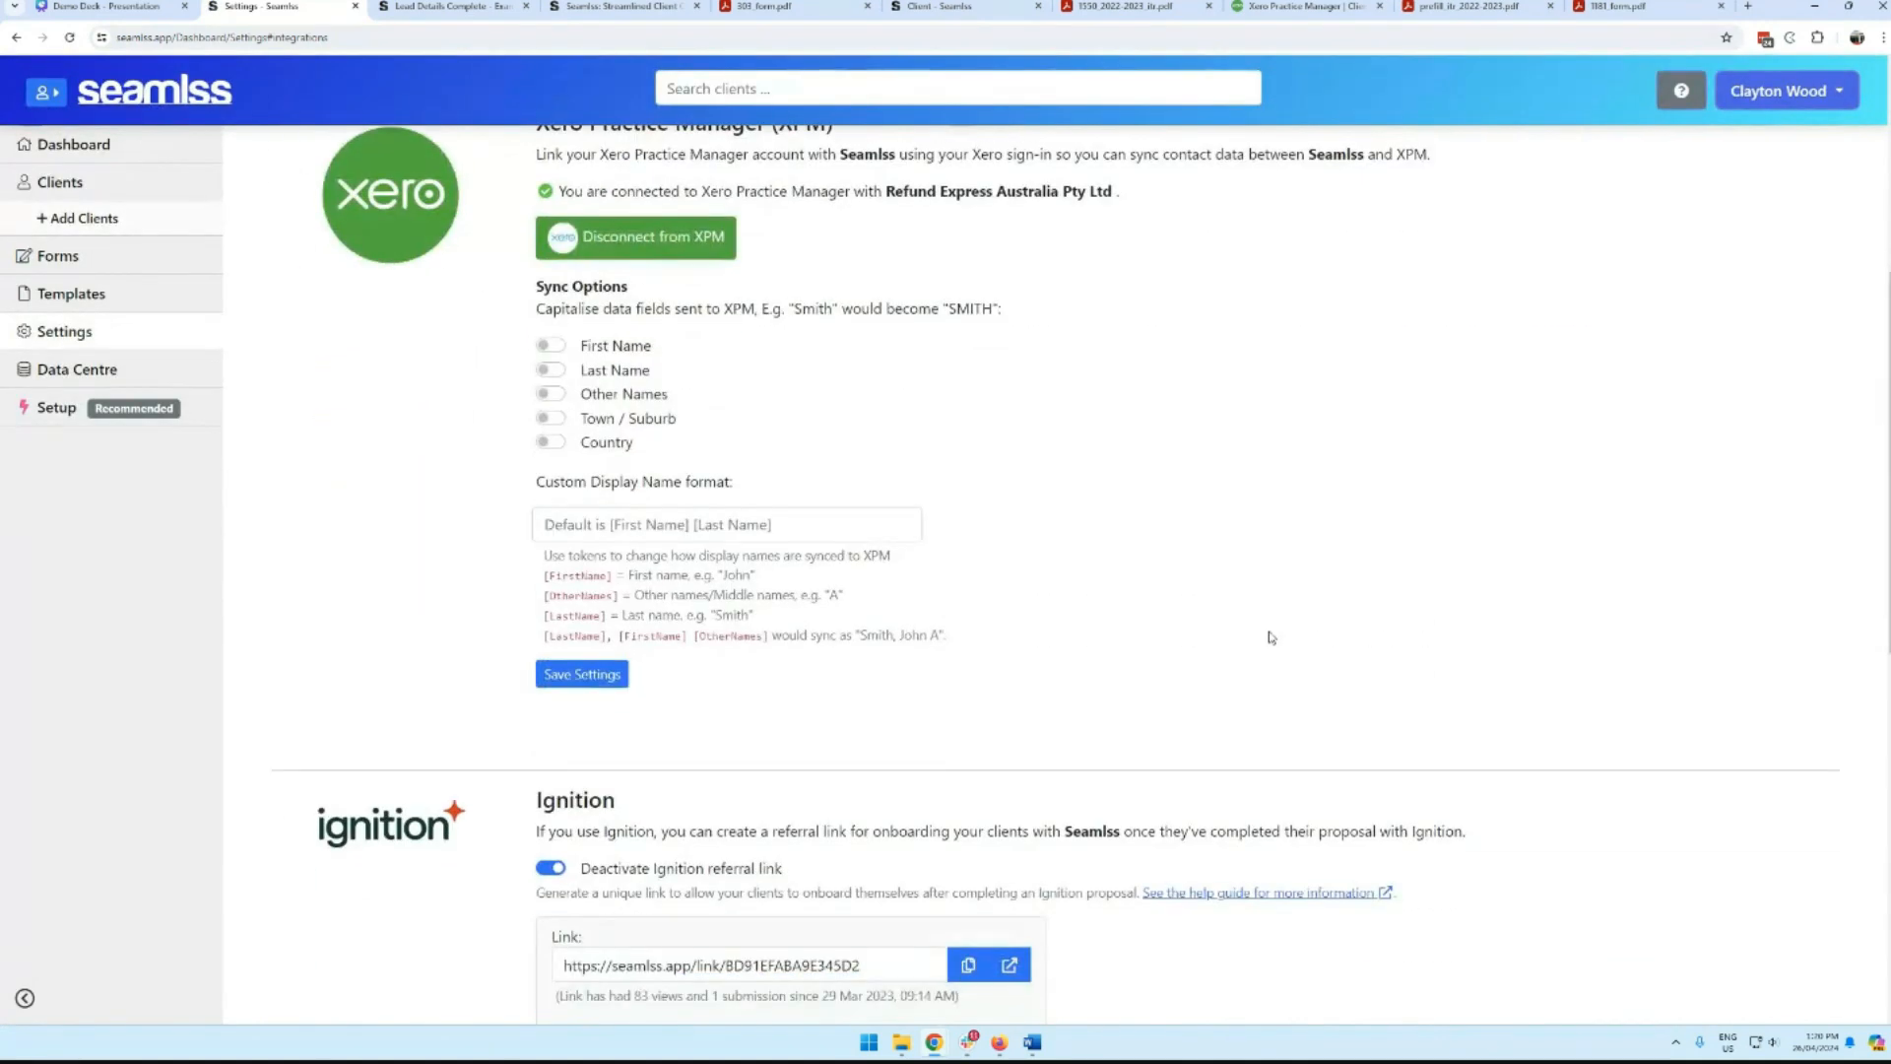
scroll(1274, 641, down, 6)
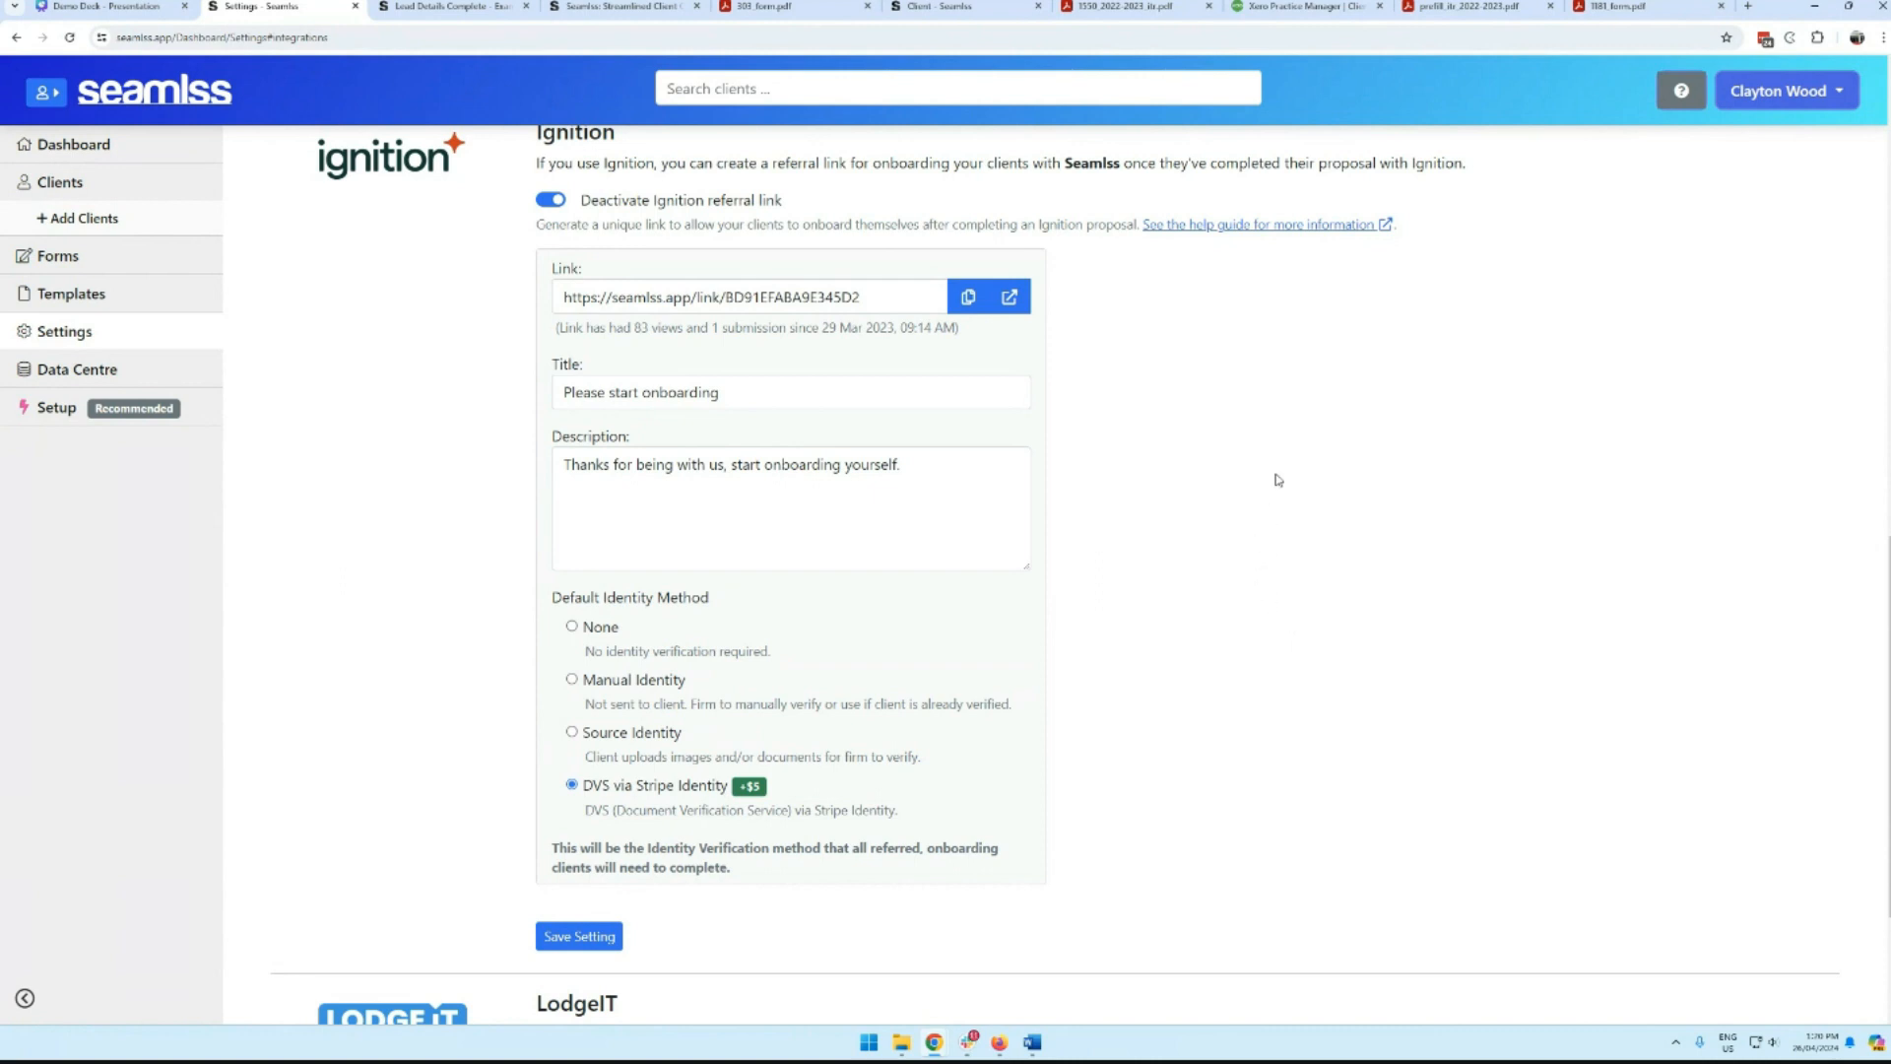
click(1233, 227)
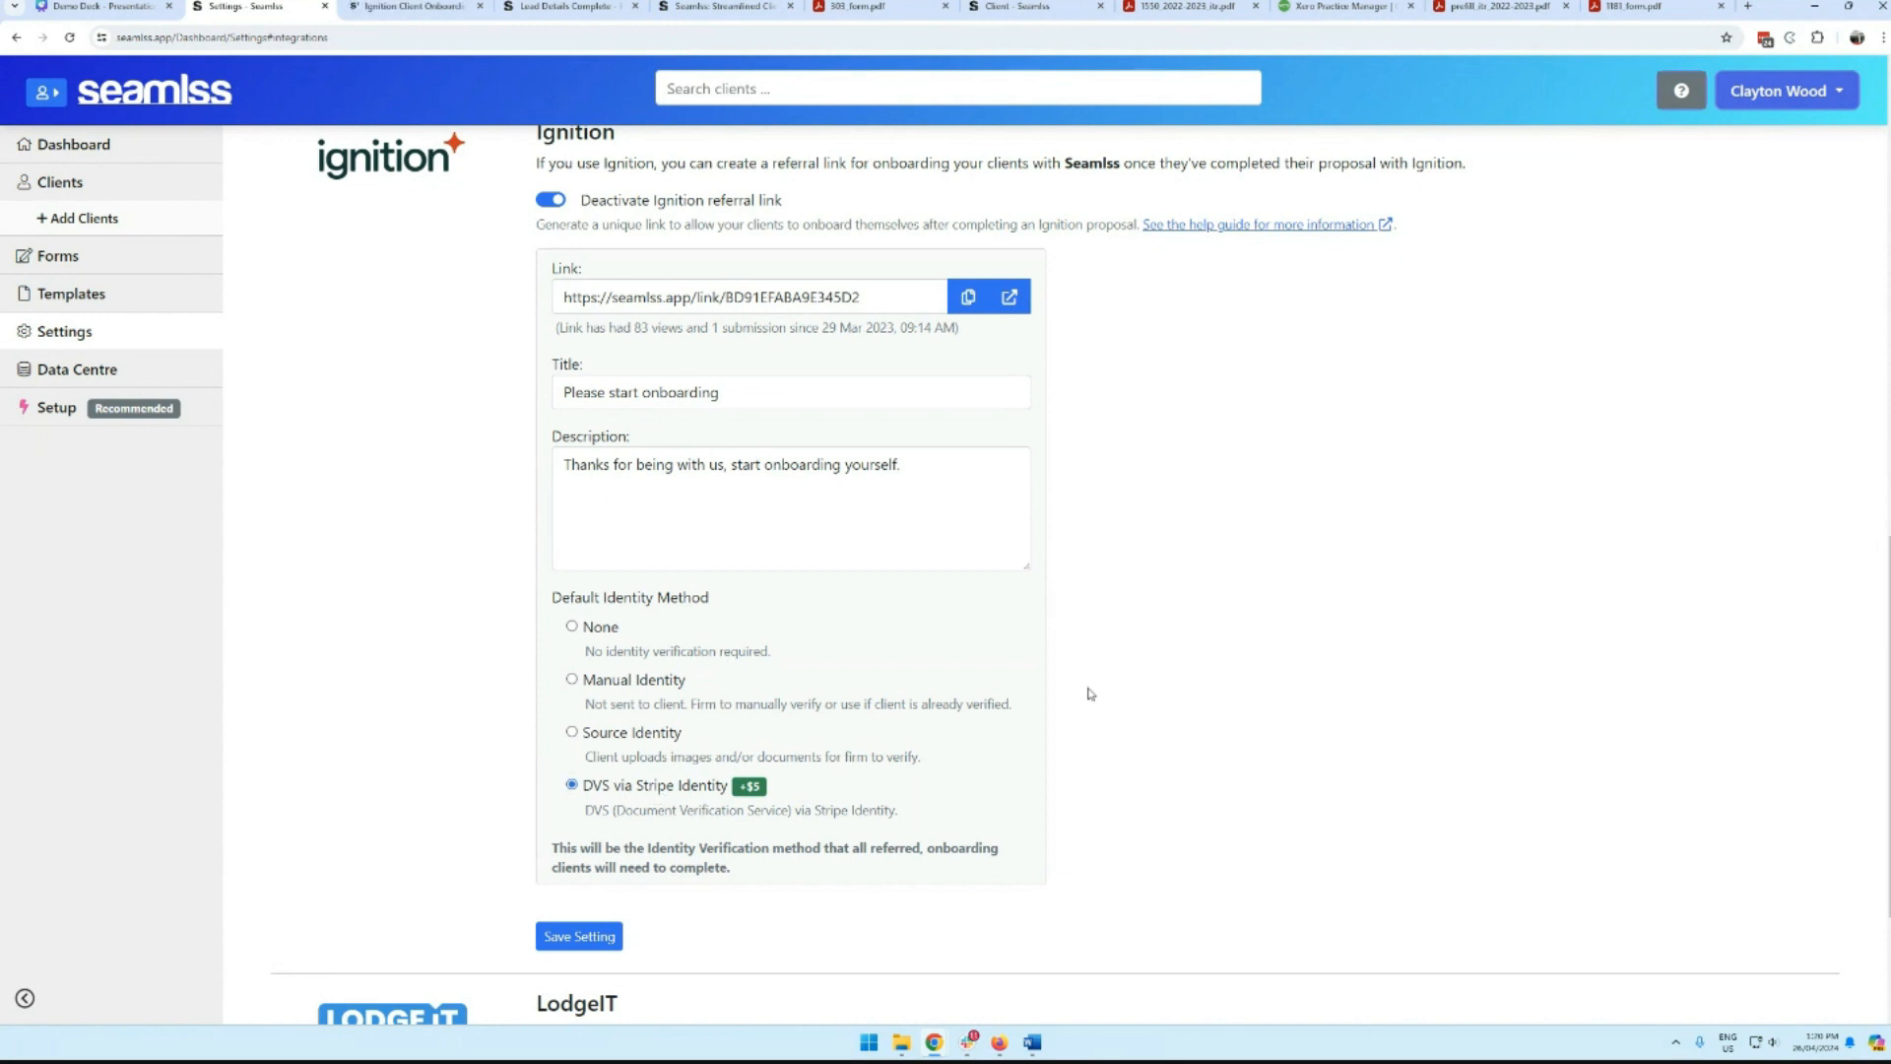
scroll(870, 756, down, 2)
drag(731, 719, 537, 714)
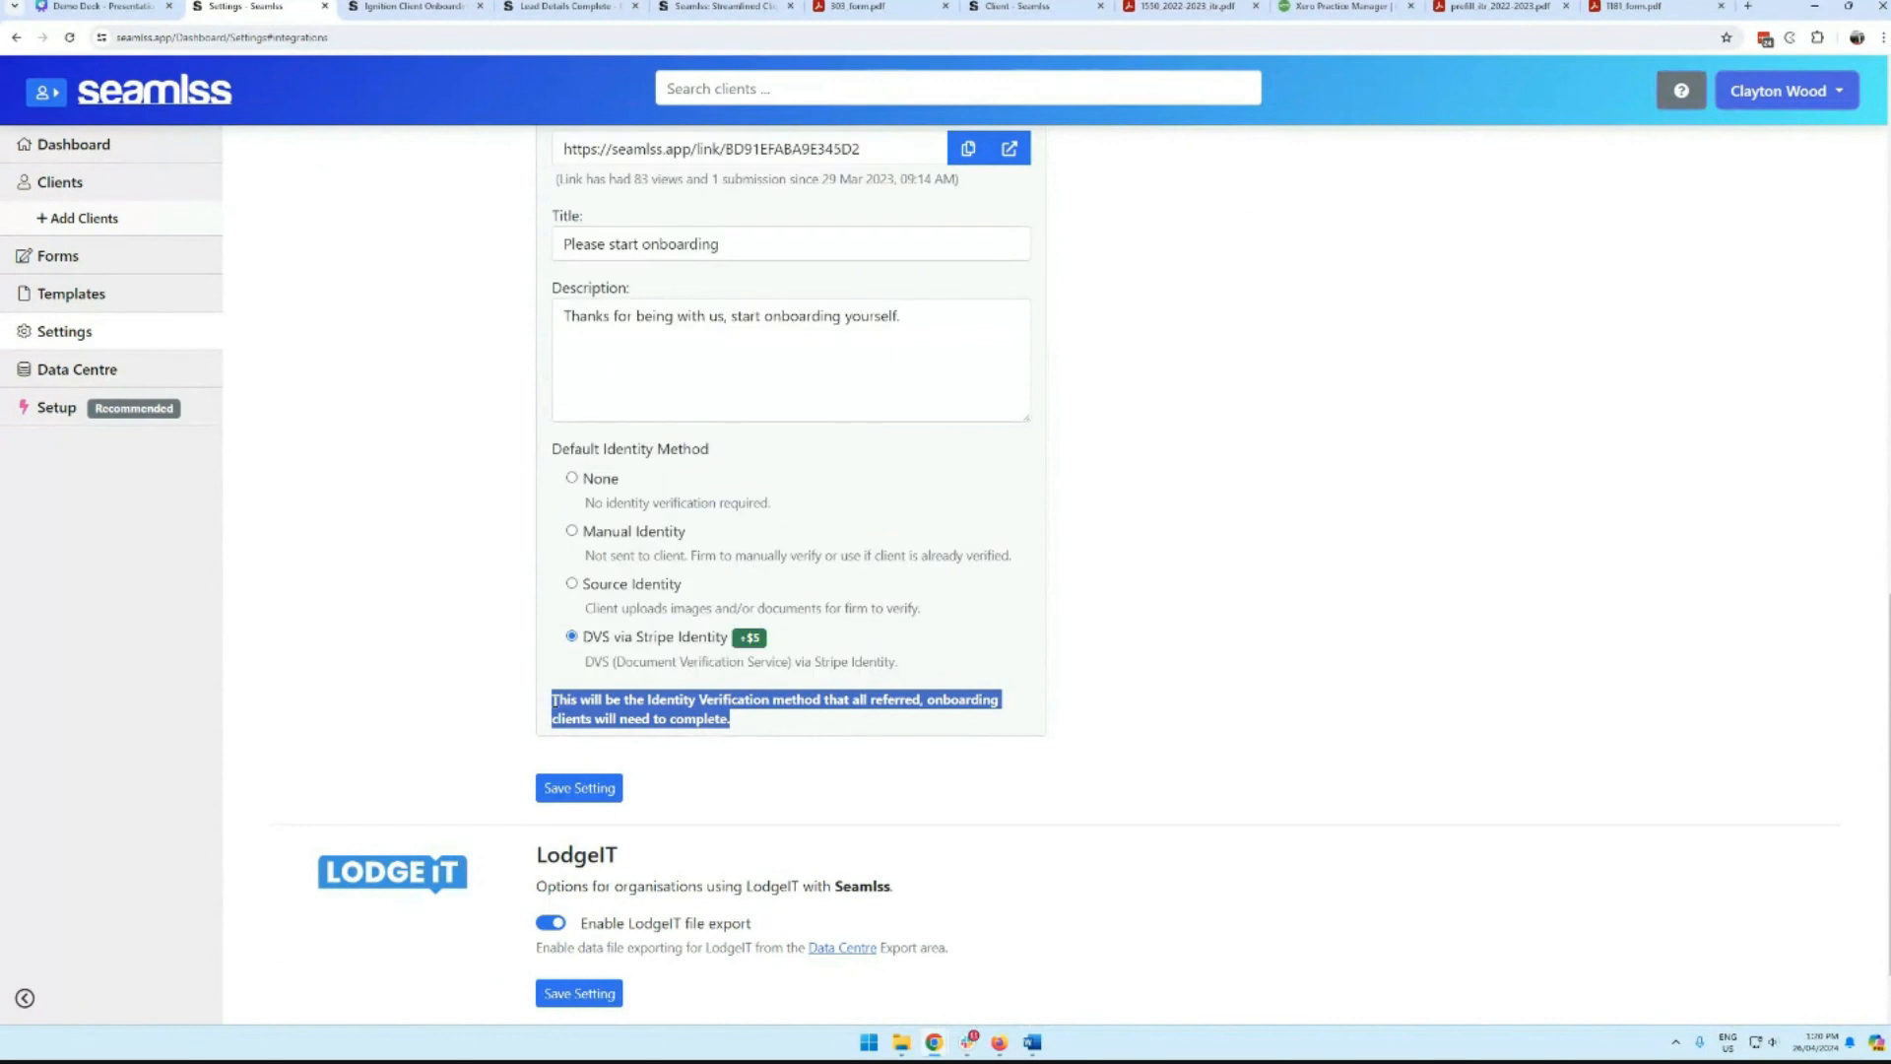
click(1140, 662)
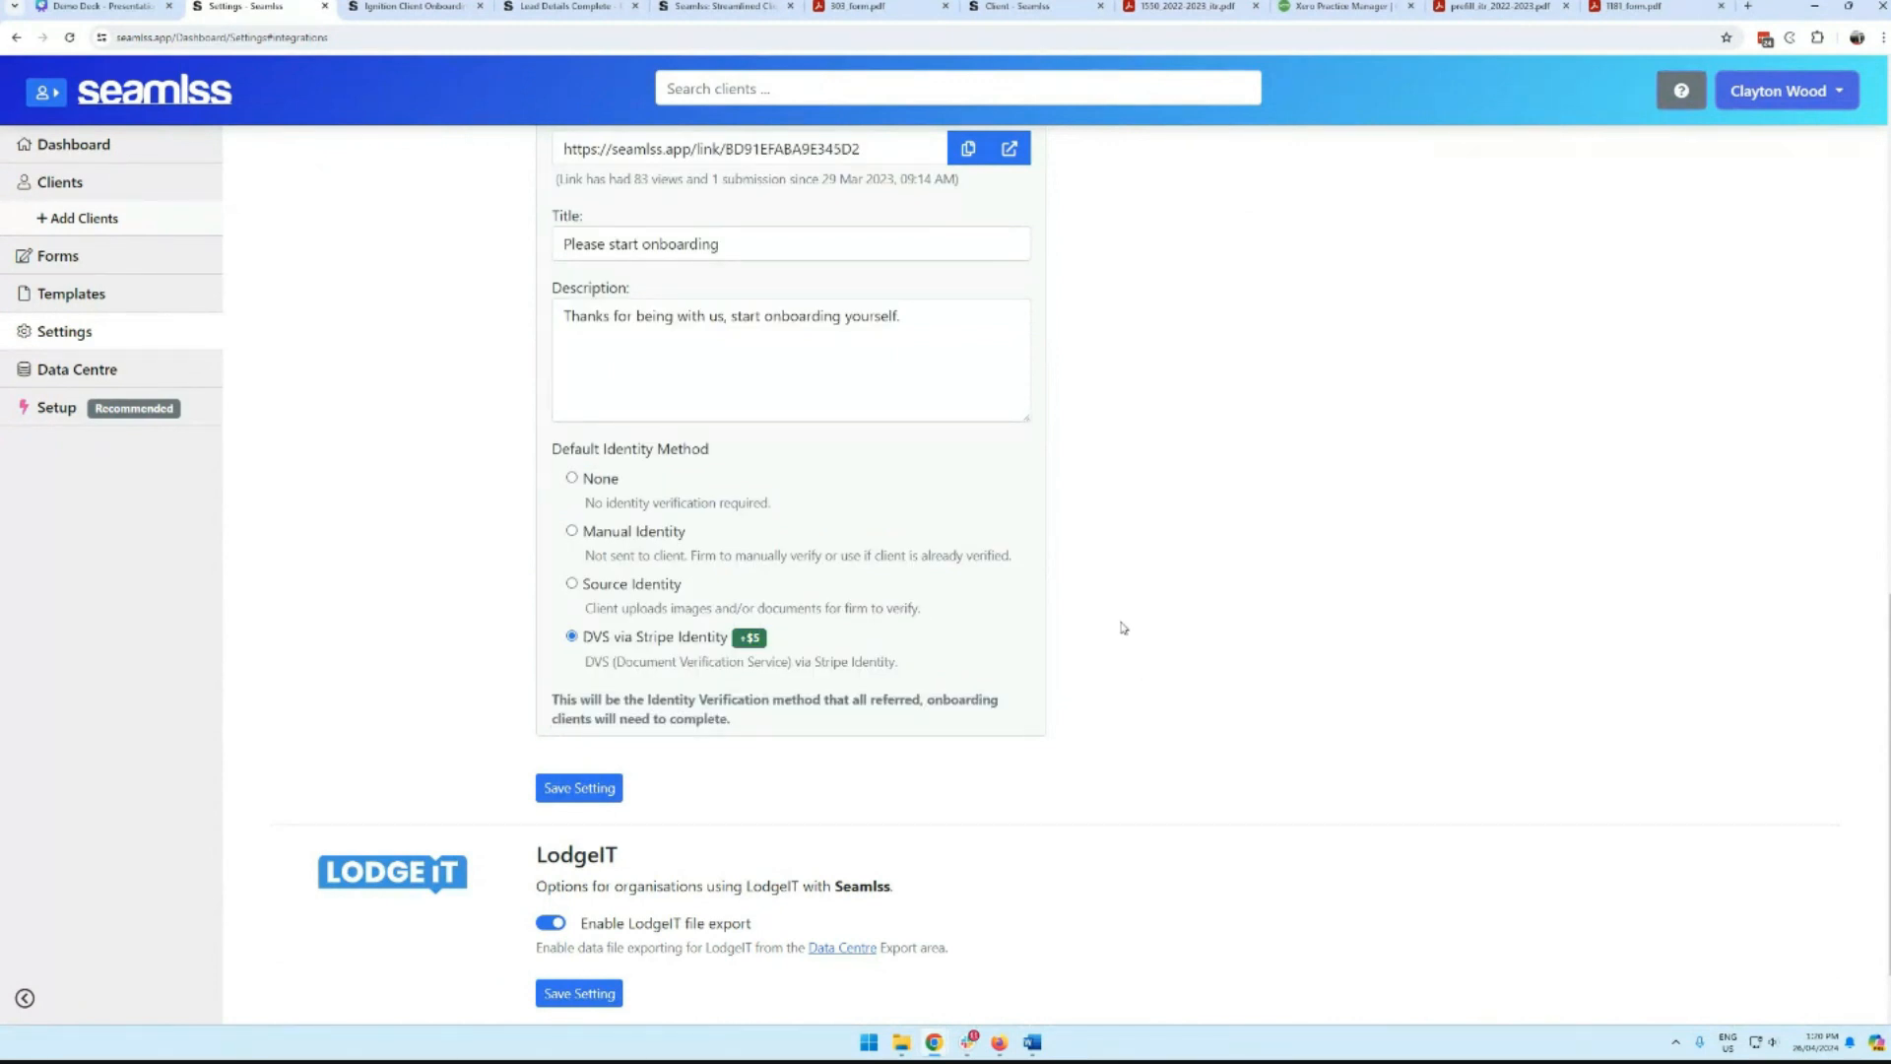
key(ctrl+Tab)
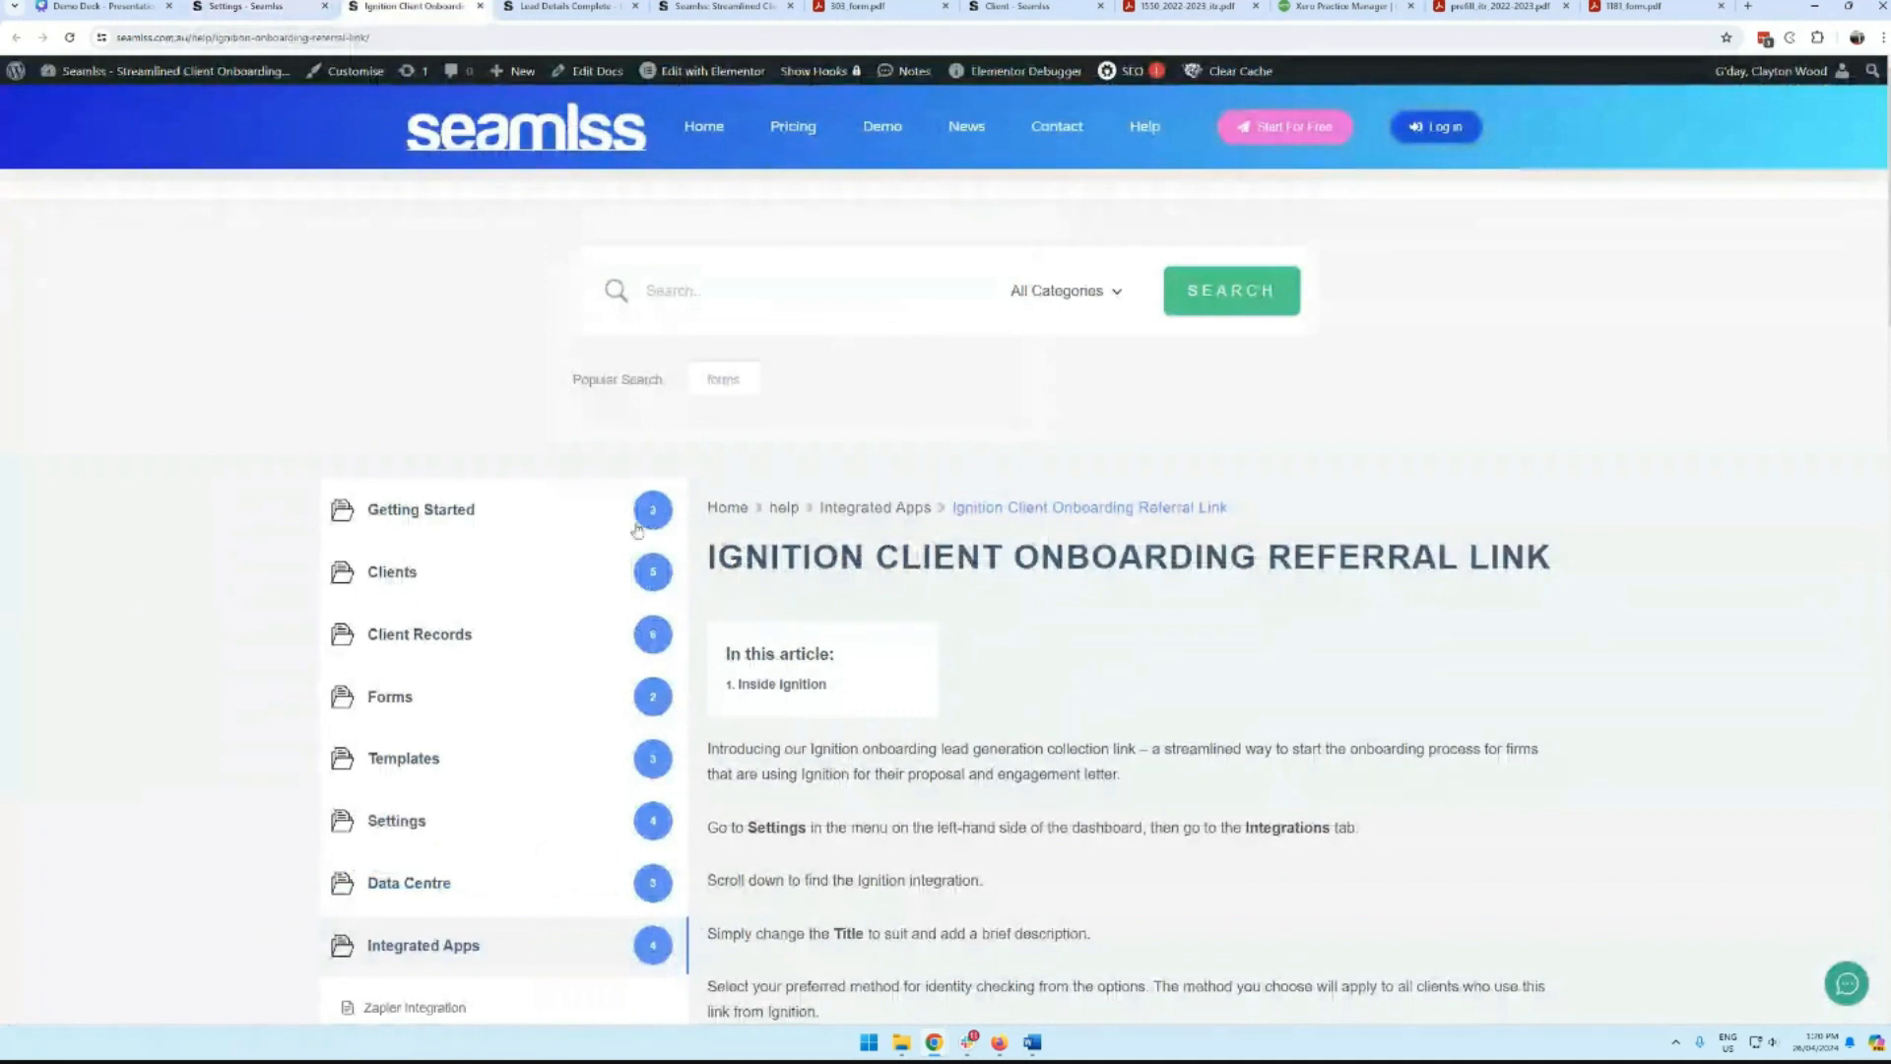
- Read through the Ignition Client Onboarding Referral Link help article
scroll(1311, 553, down, 5)
scroll(1311, 554, down, 10)
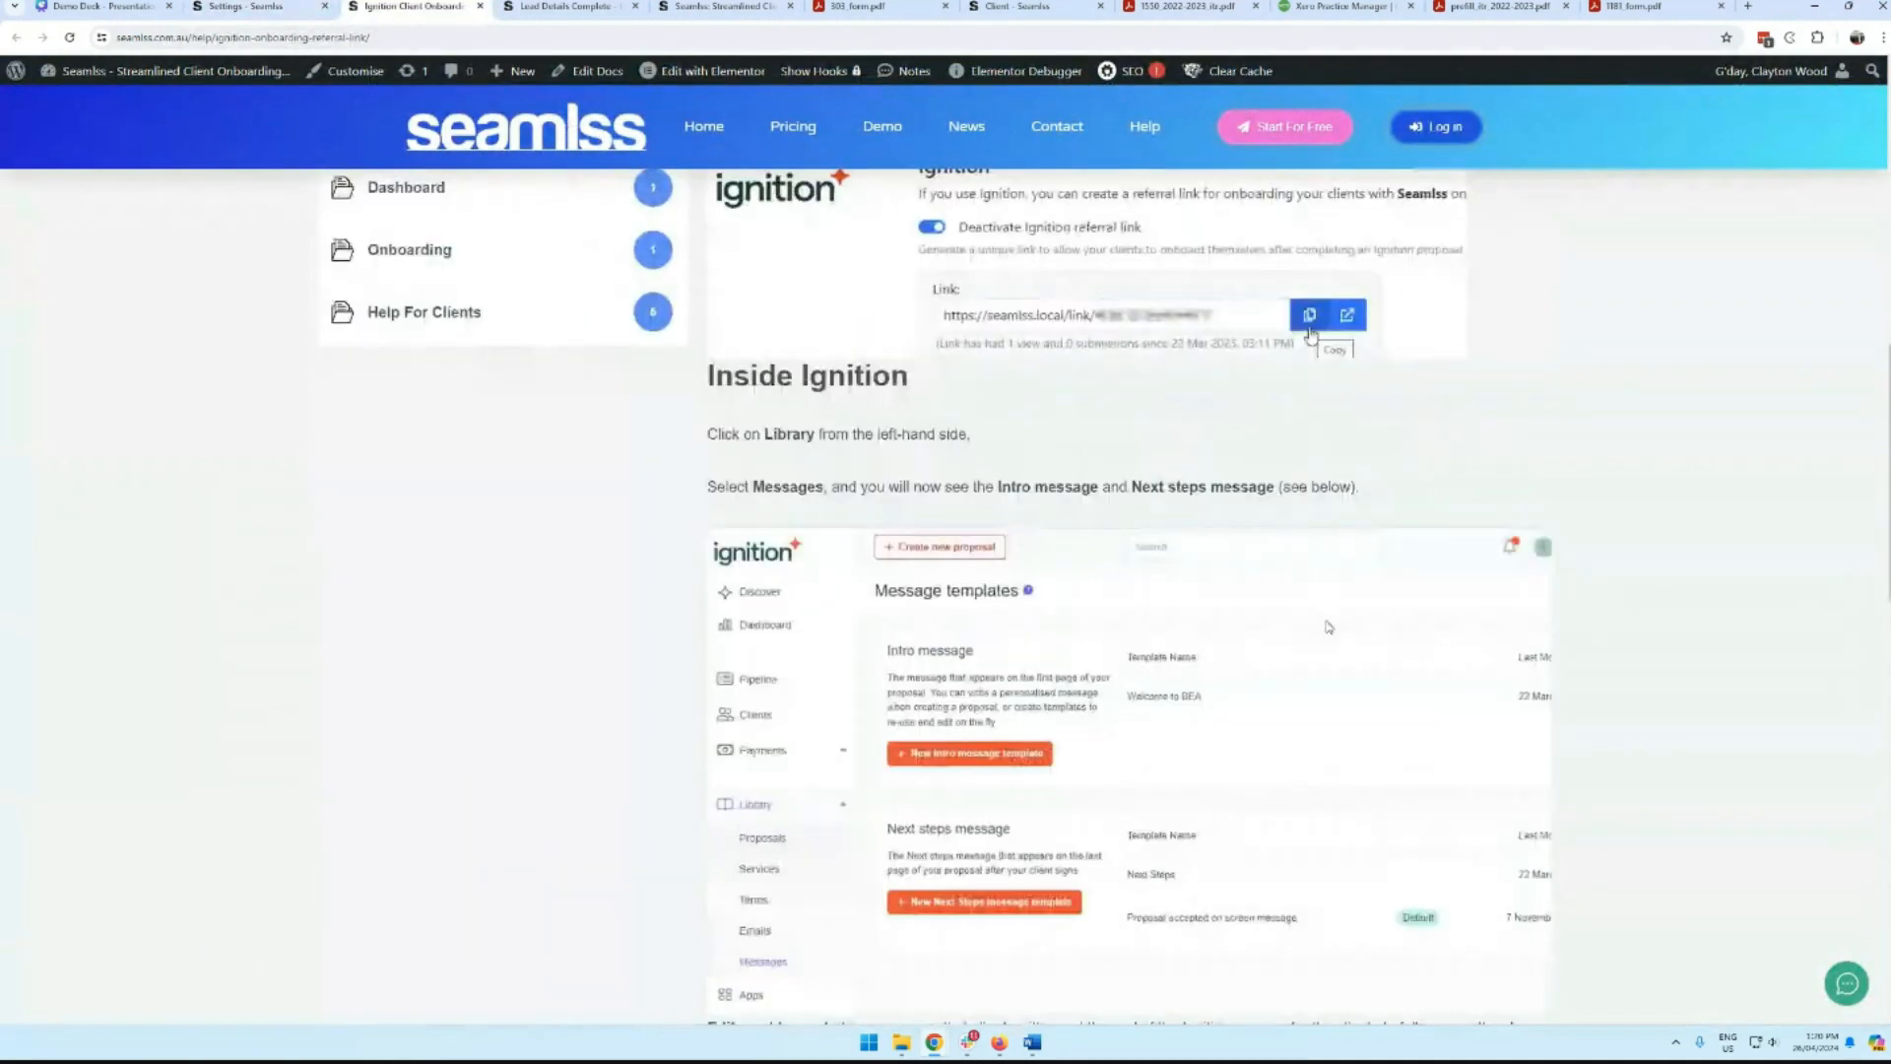
scroll(1406, 612, up, 2)
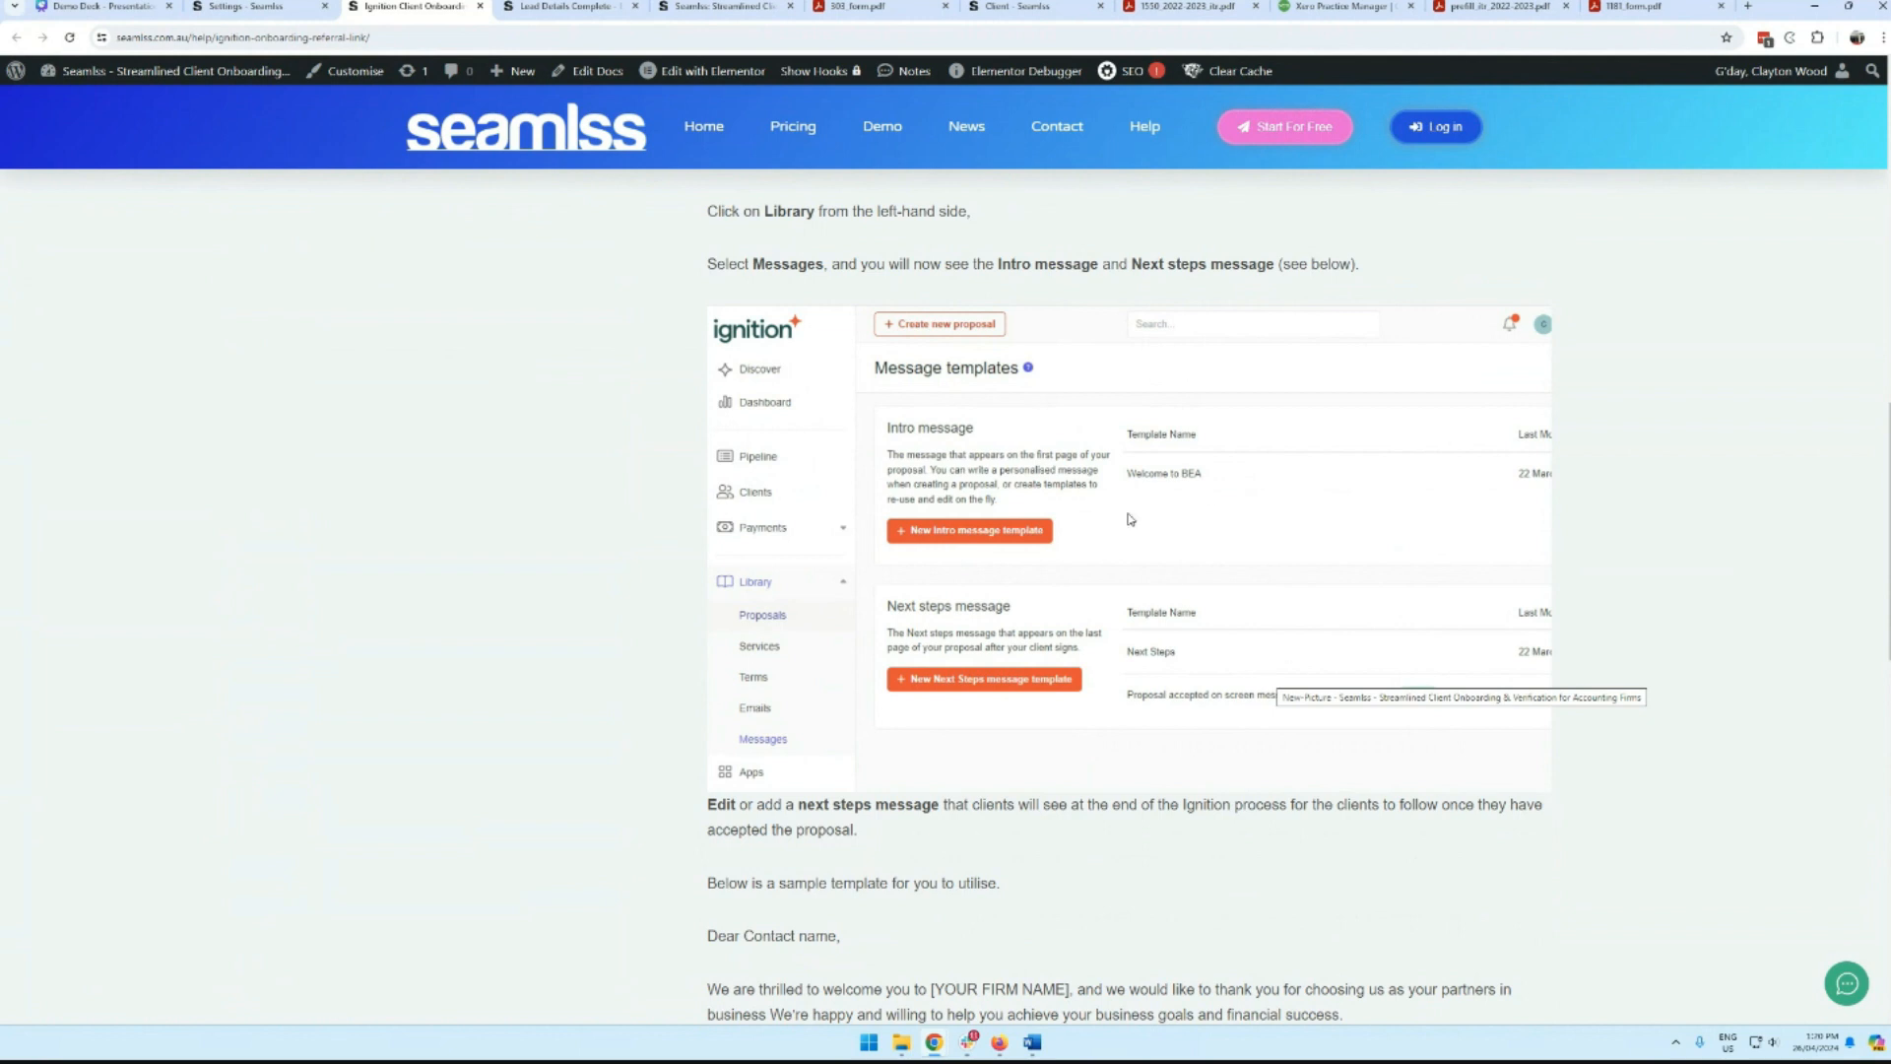
scroll(1234, 601, down, 2)
scroll(1233, 630, down, 5)
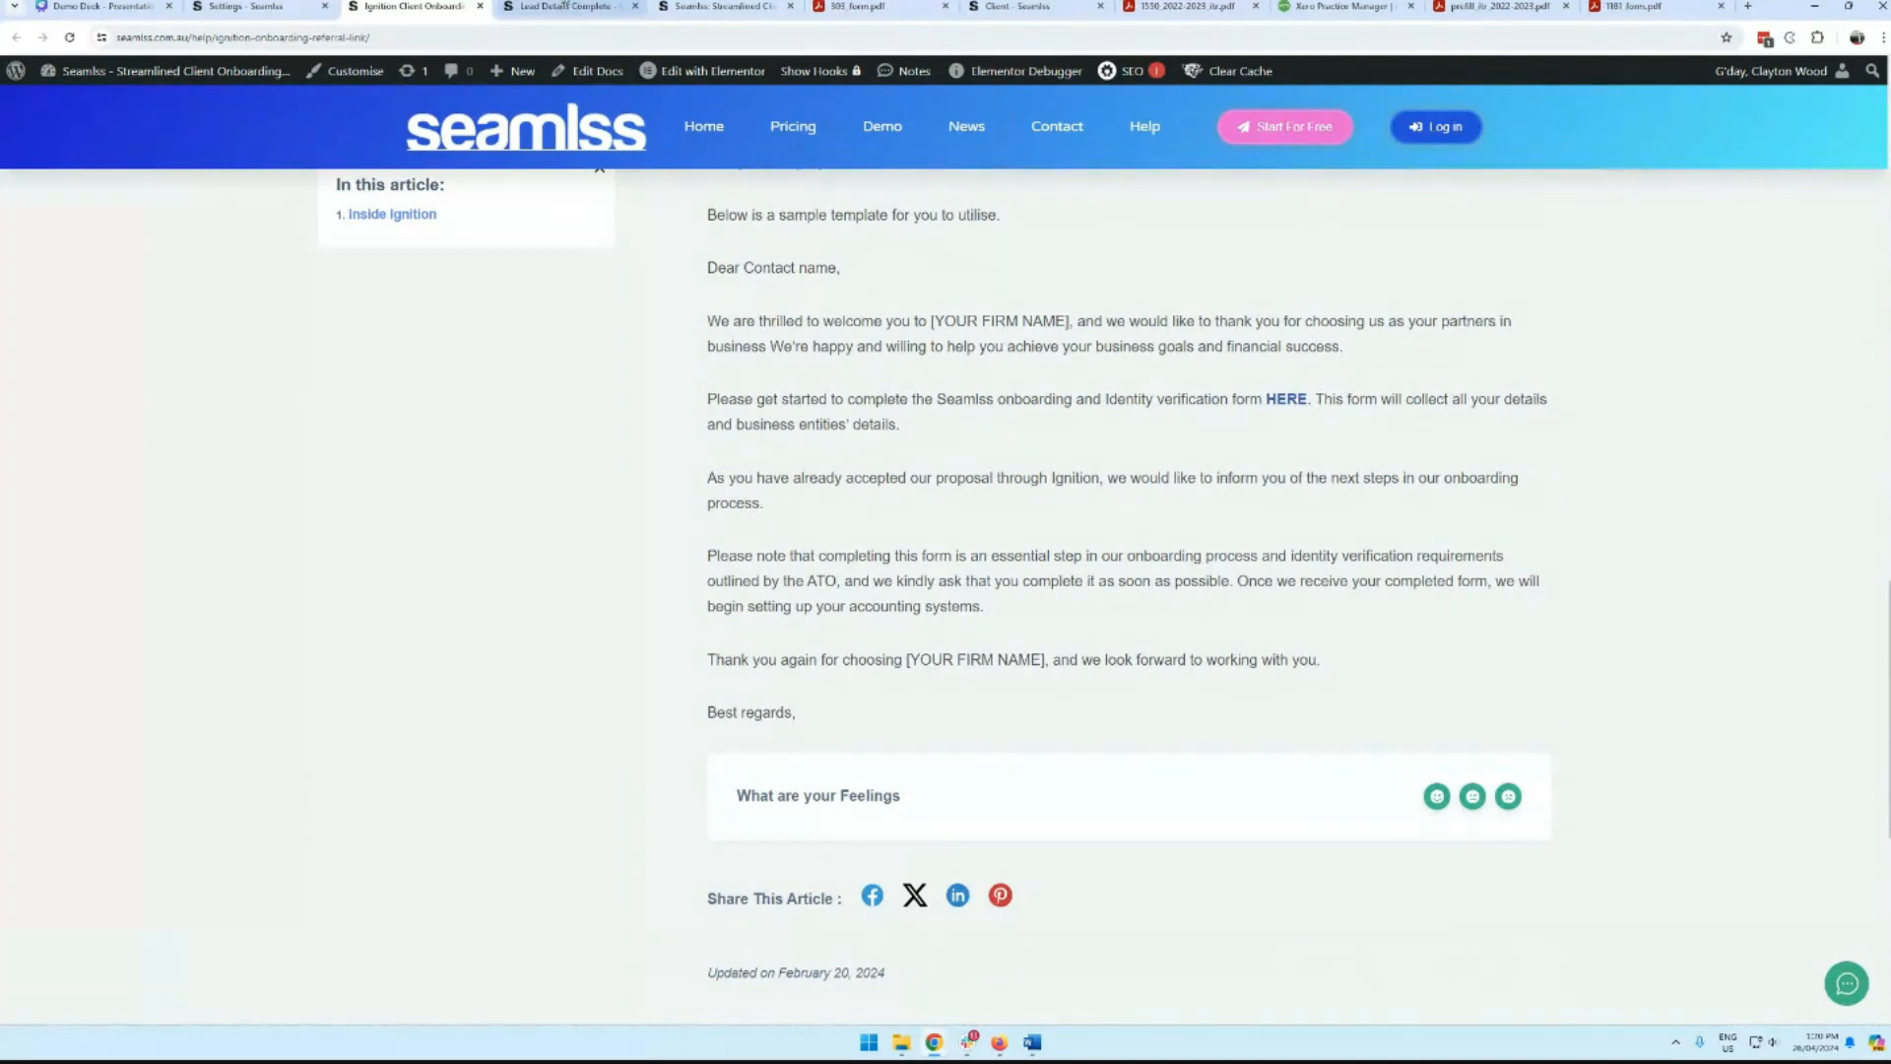
- Close the Lead Details Complete, homepage and PDF tabs, and return to the Settings - Seamlss tab
click(582, 6)
click(636, 6)
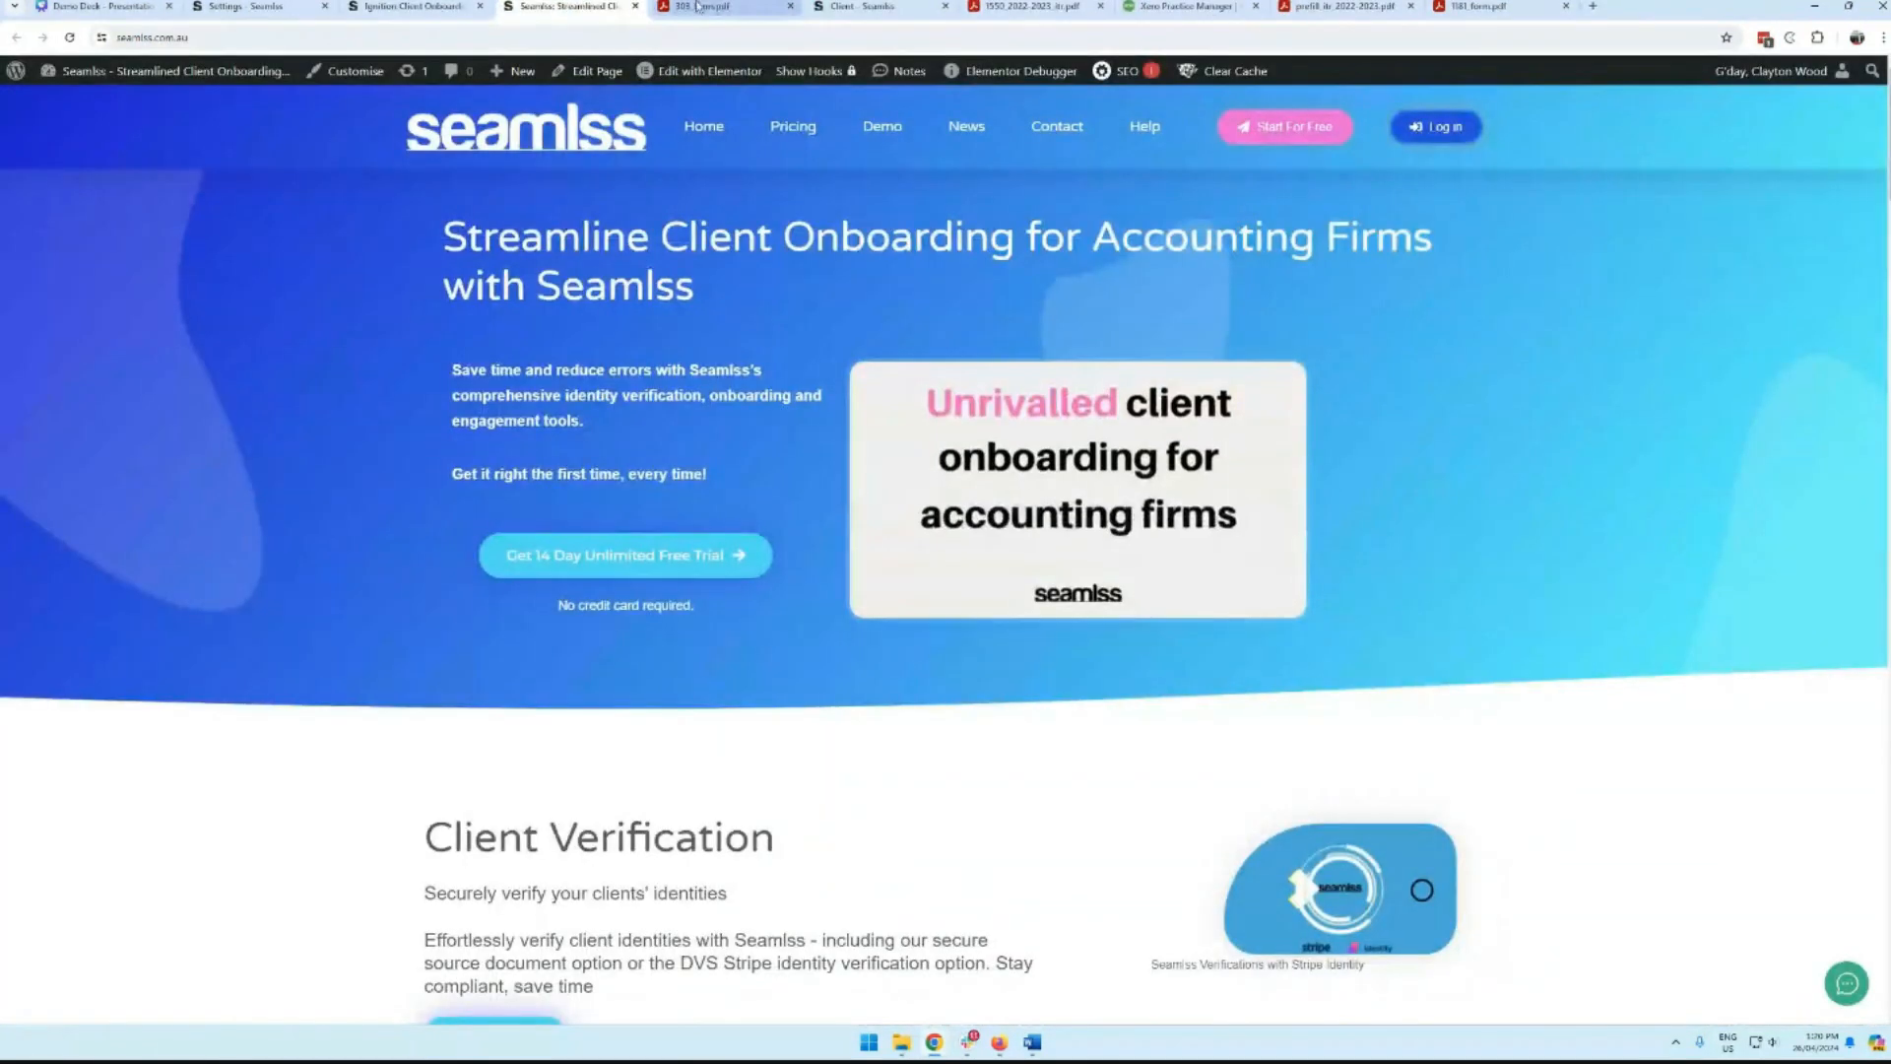
click(636, 6)
click(635, 6)
click(635, 6)
click(634, 5)
click(634, 6)
click(634, 6)
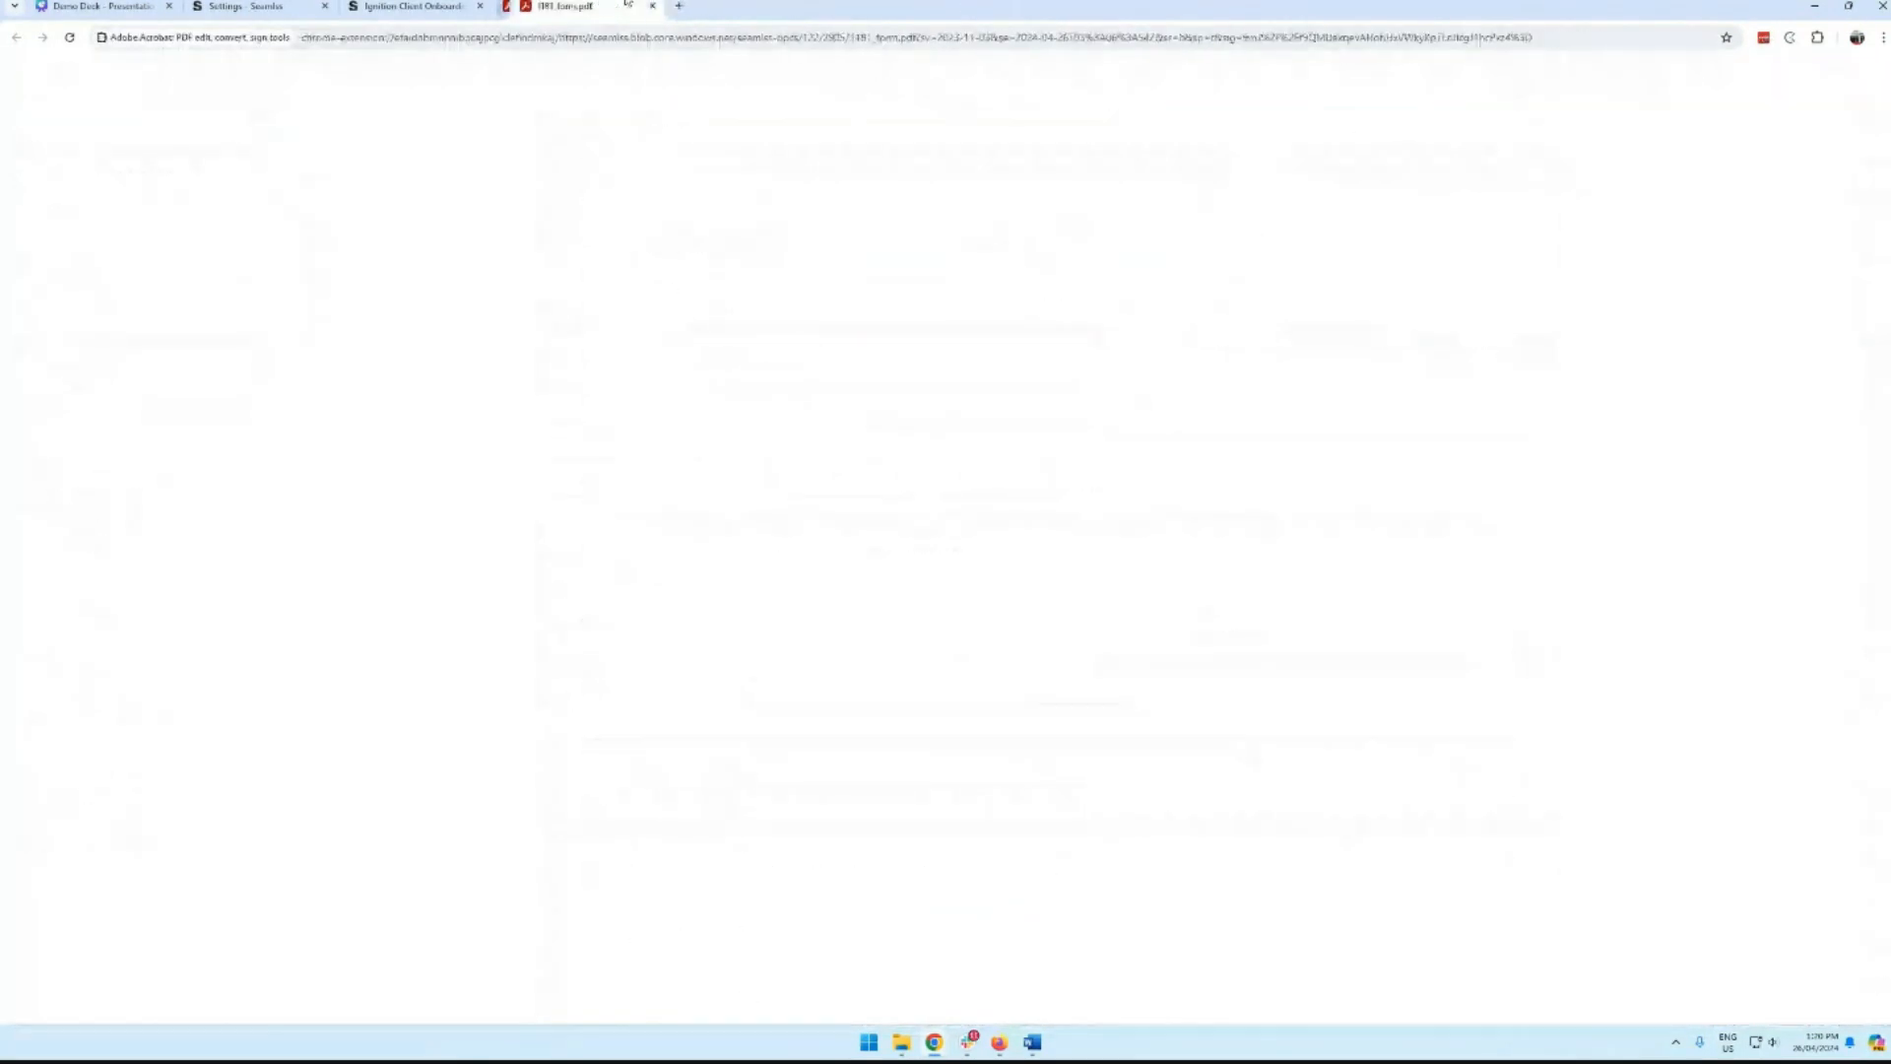
click(634, 6)
click(325, 5)
- Open the Ignition referral form, autofill the saved contact details and retype the phone number
scroll(945, 552, up, 3)
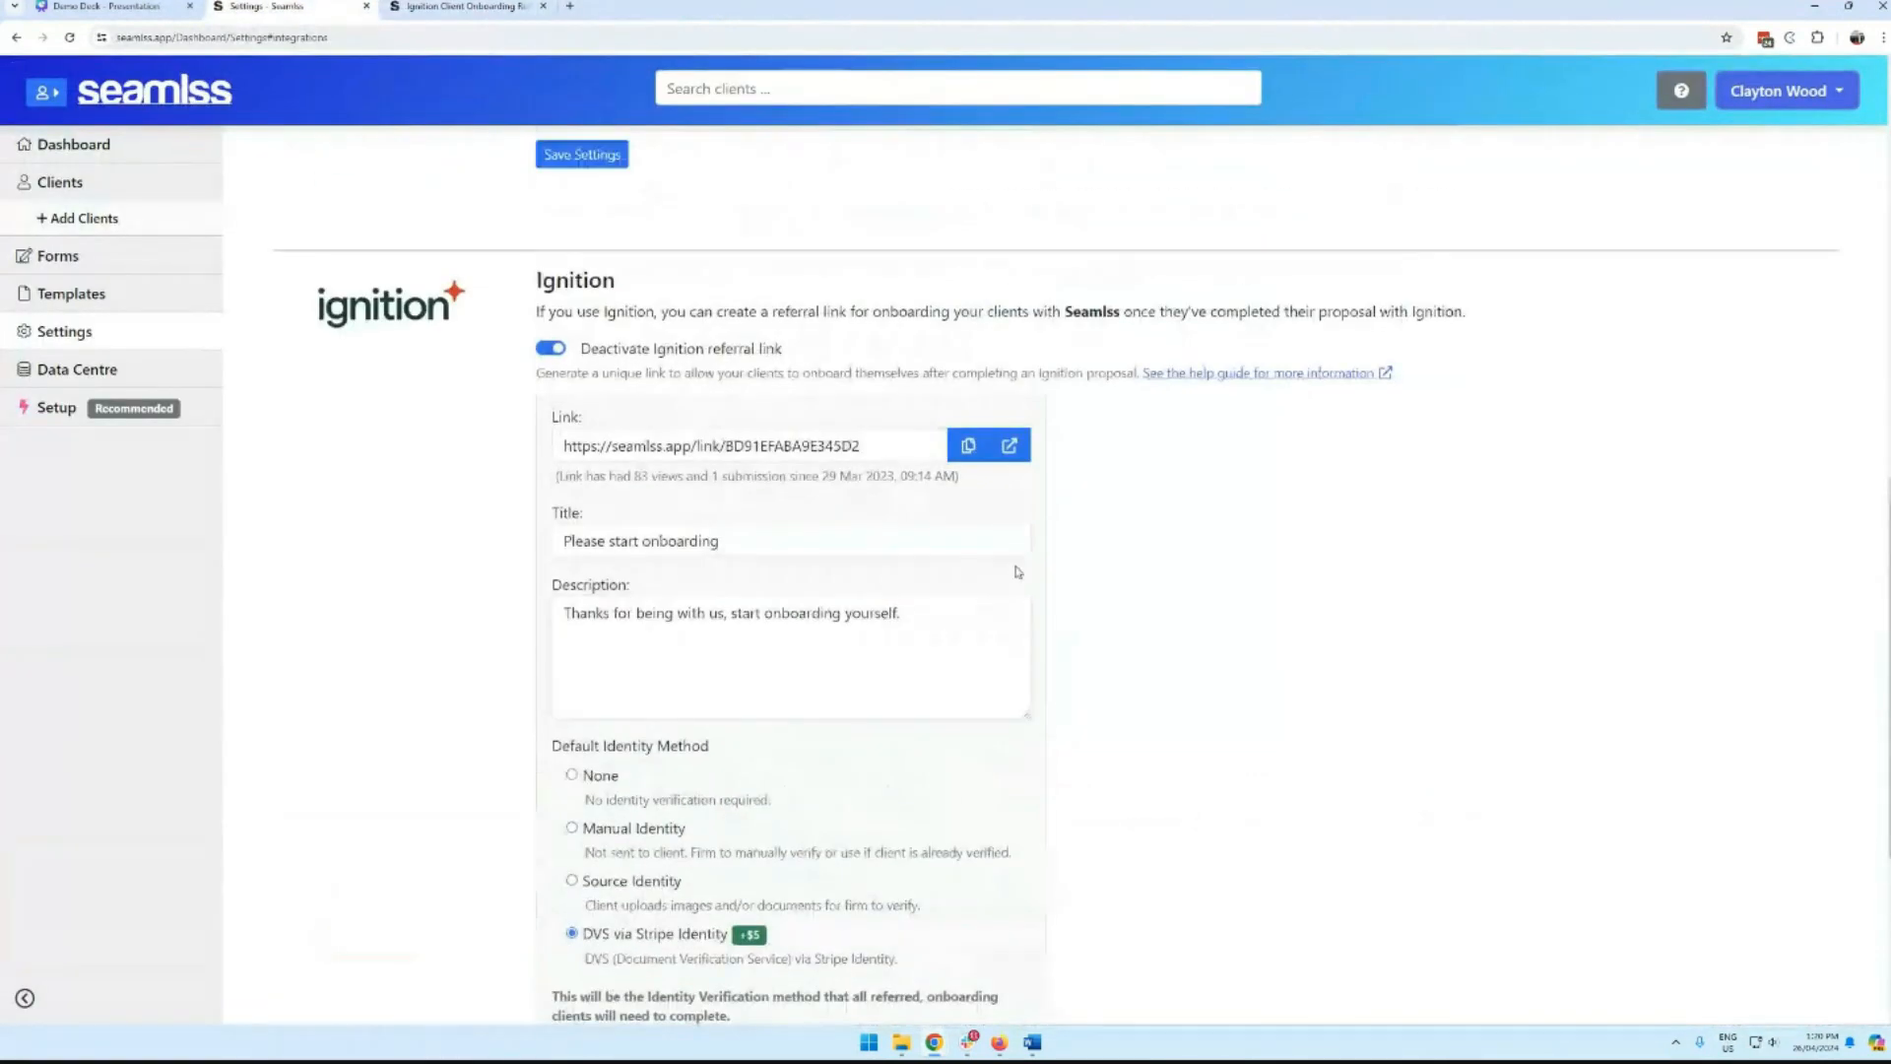
click(1009, 446)
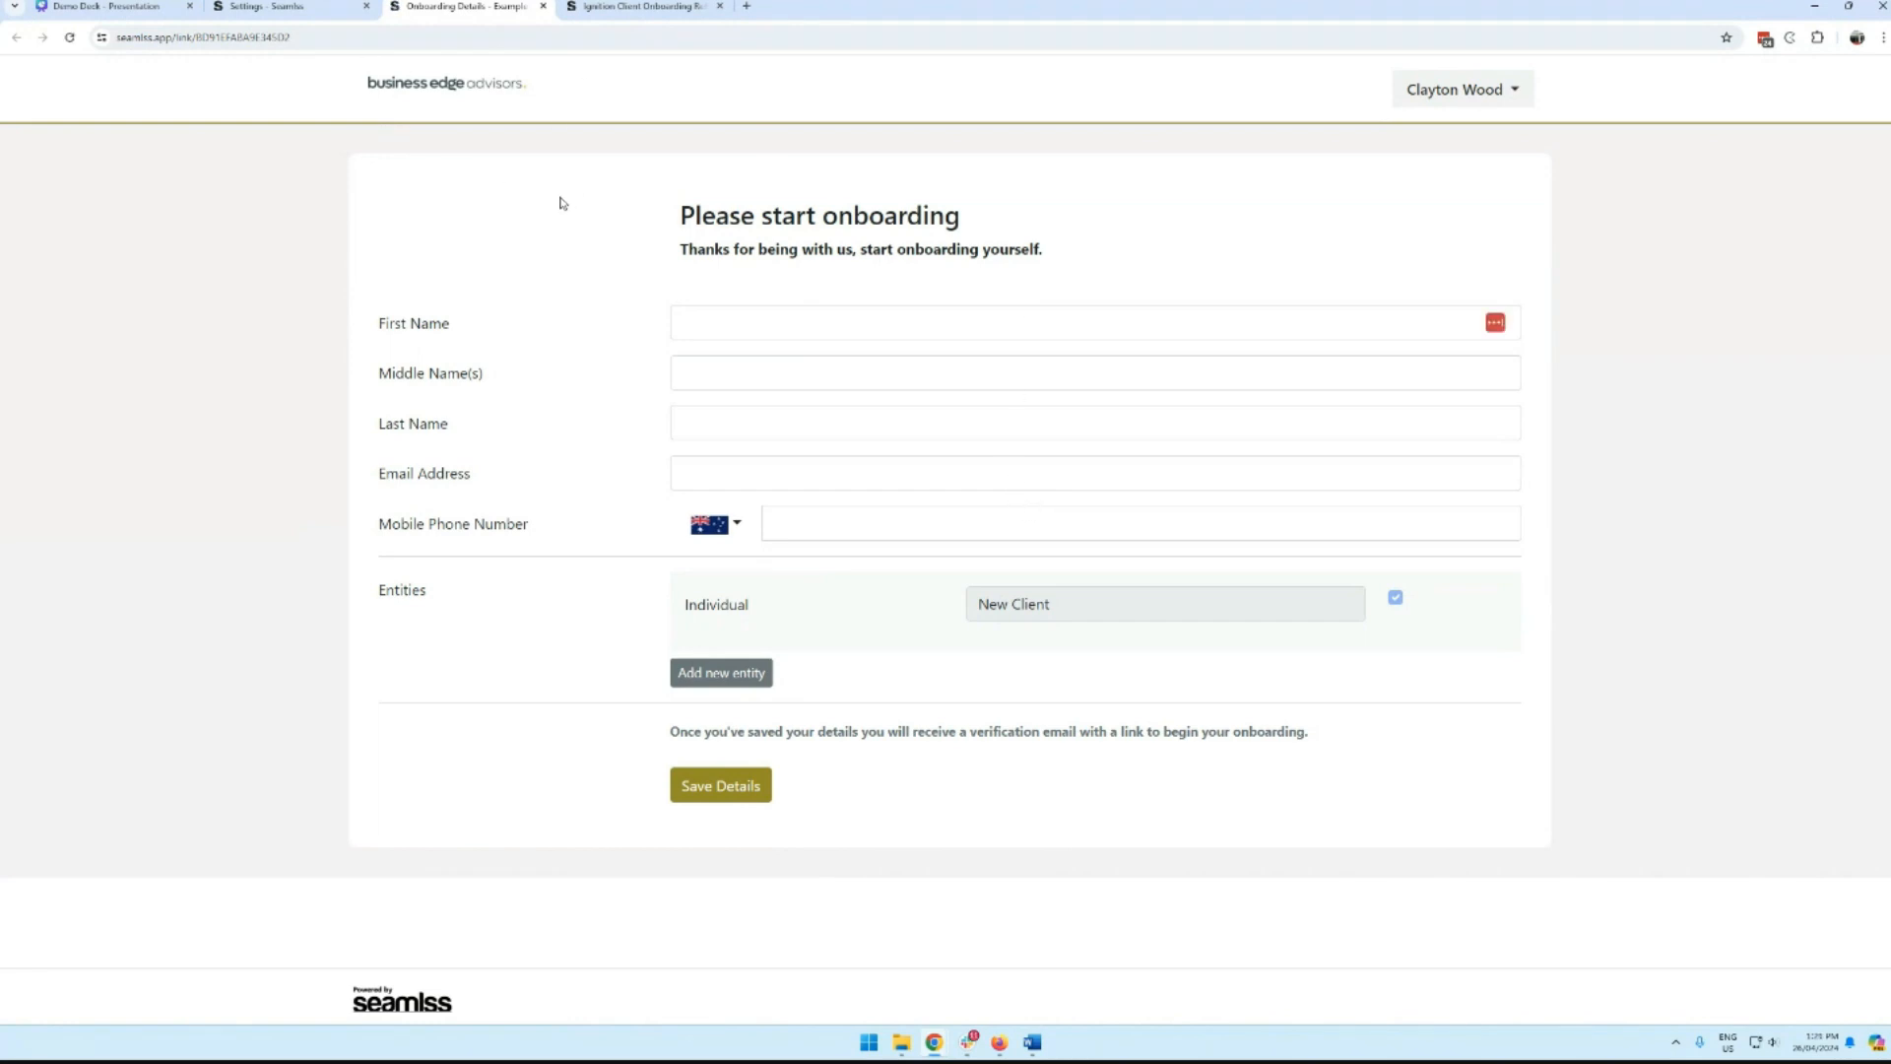
click(786, 315)
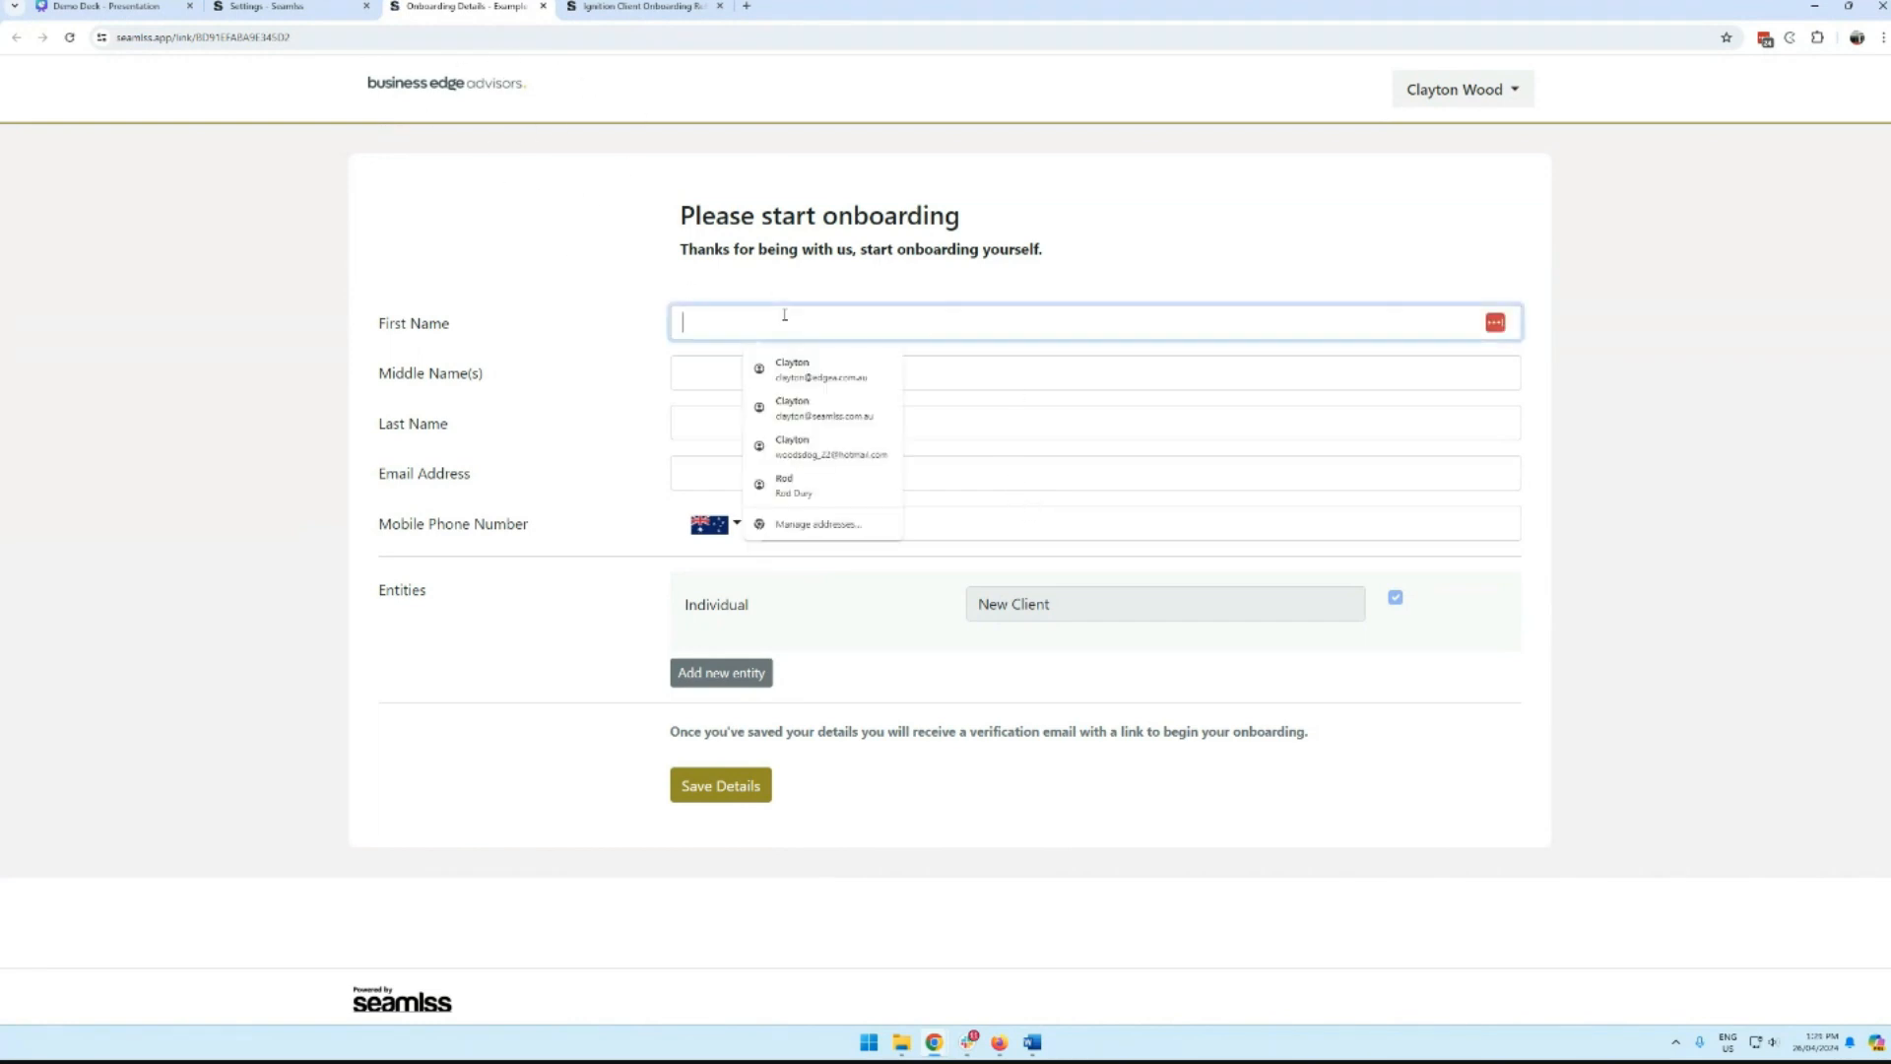
click(808, 369)
double_click(926, 532)
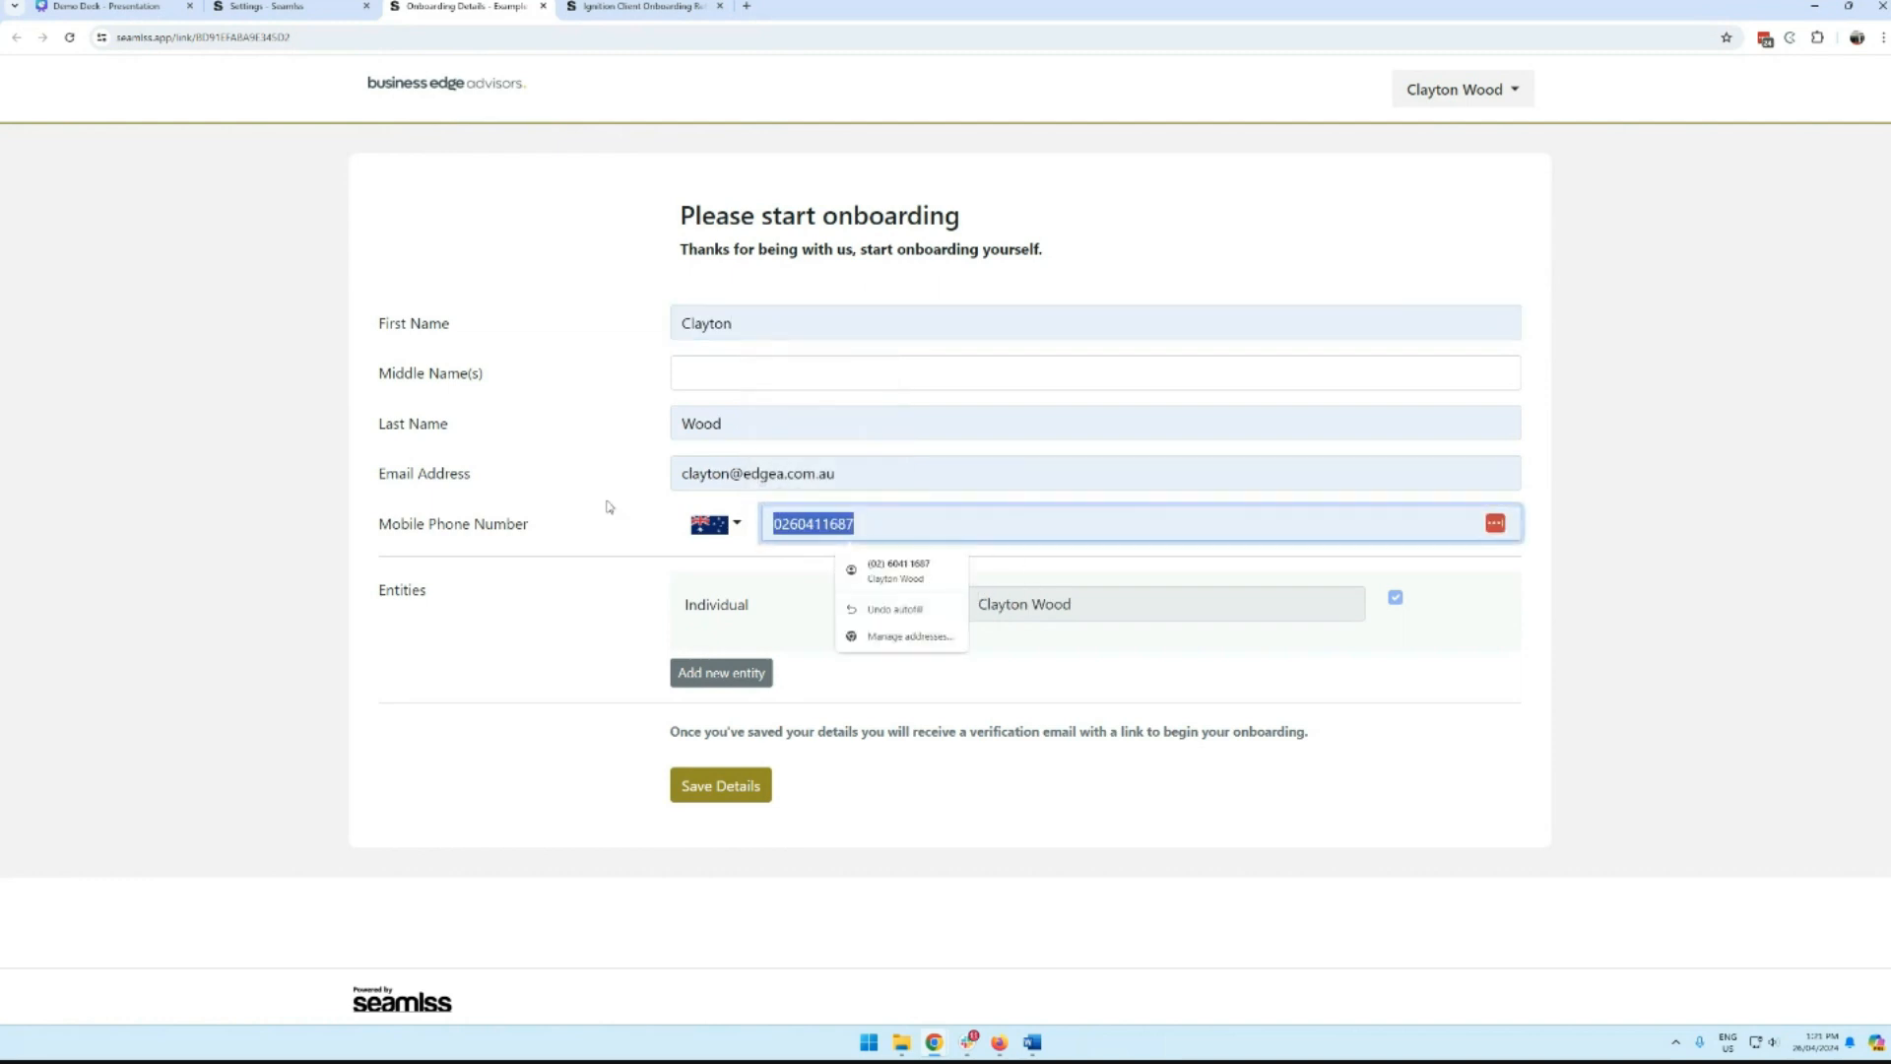
text(04123456789)
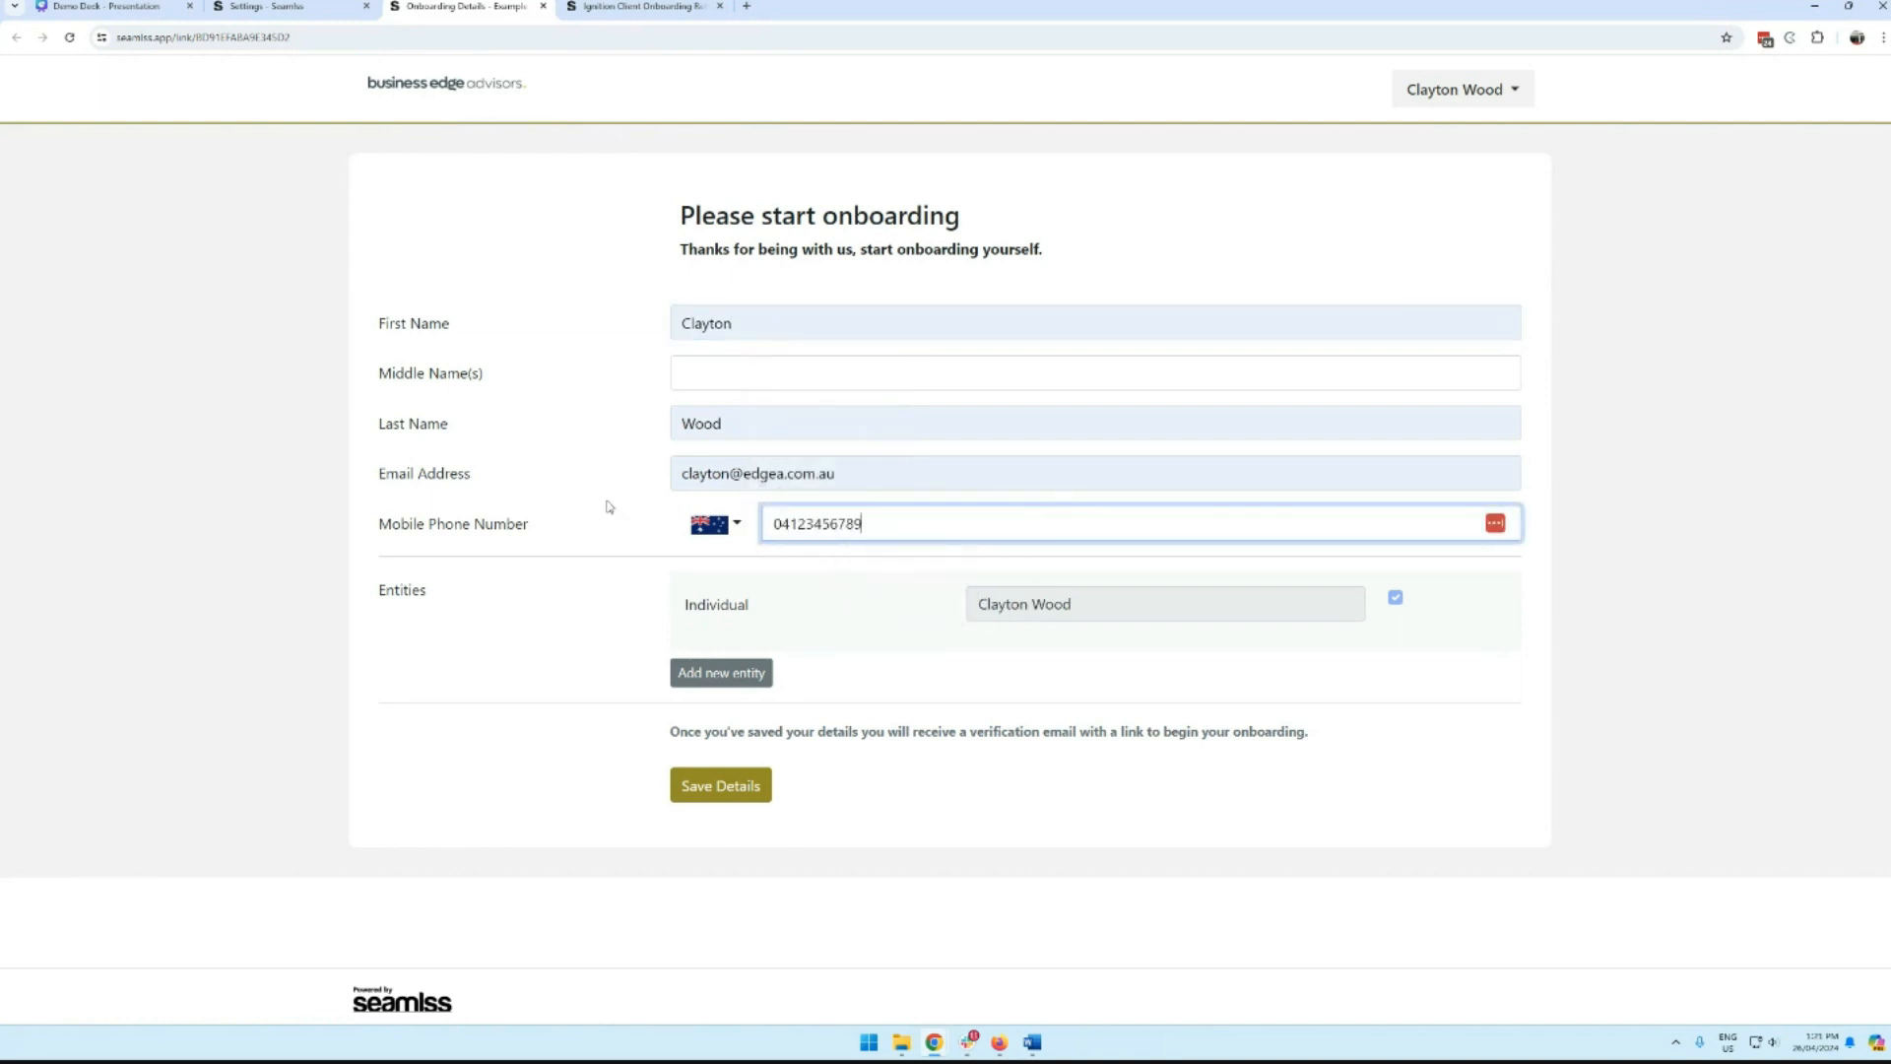
- Add 'trustee' as a Company entity on the form, then return to Seamlss settings
click(740, 672)
click(1002, 677)
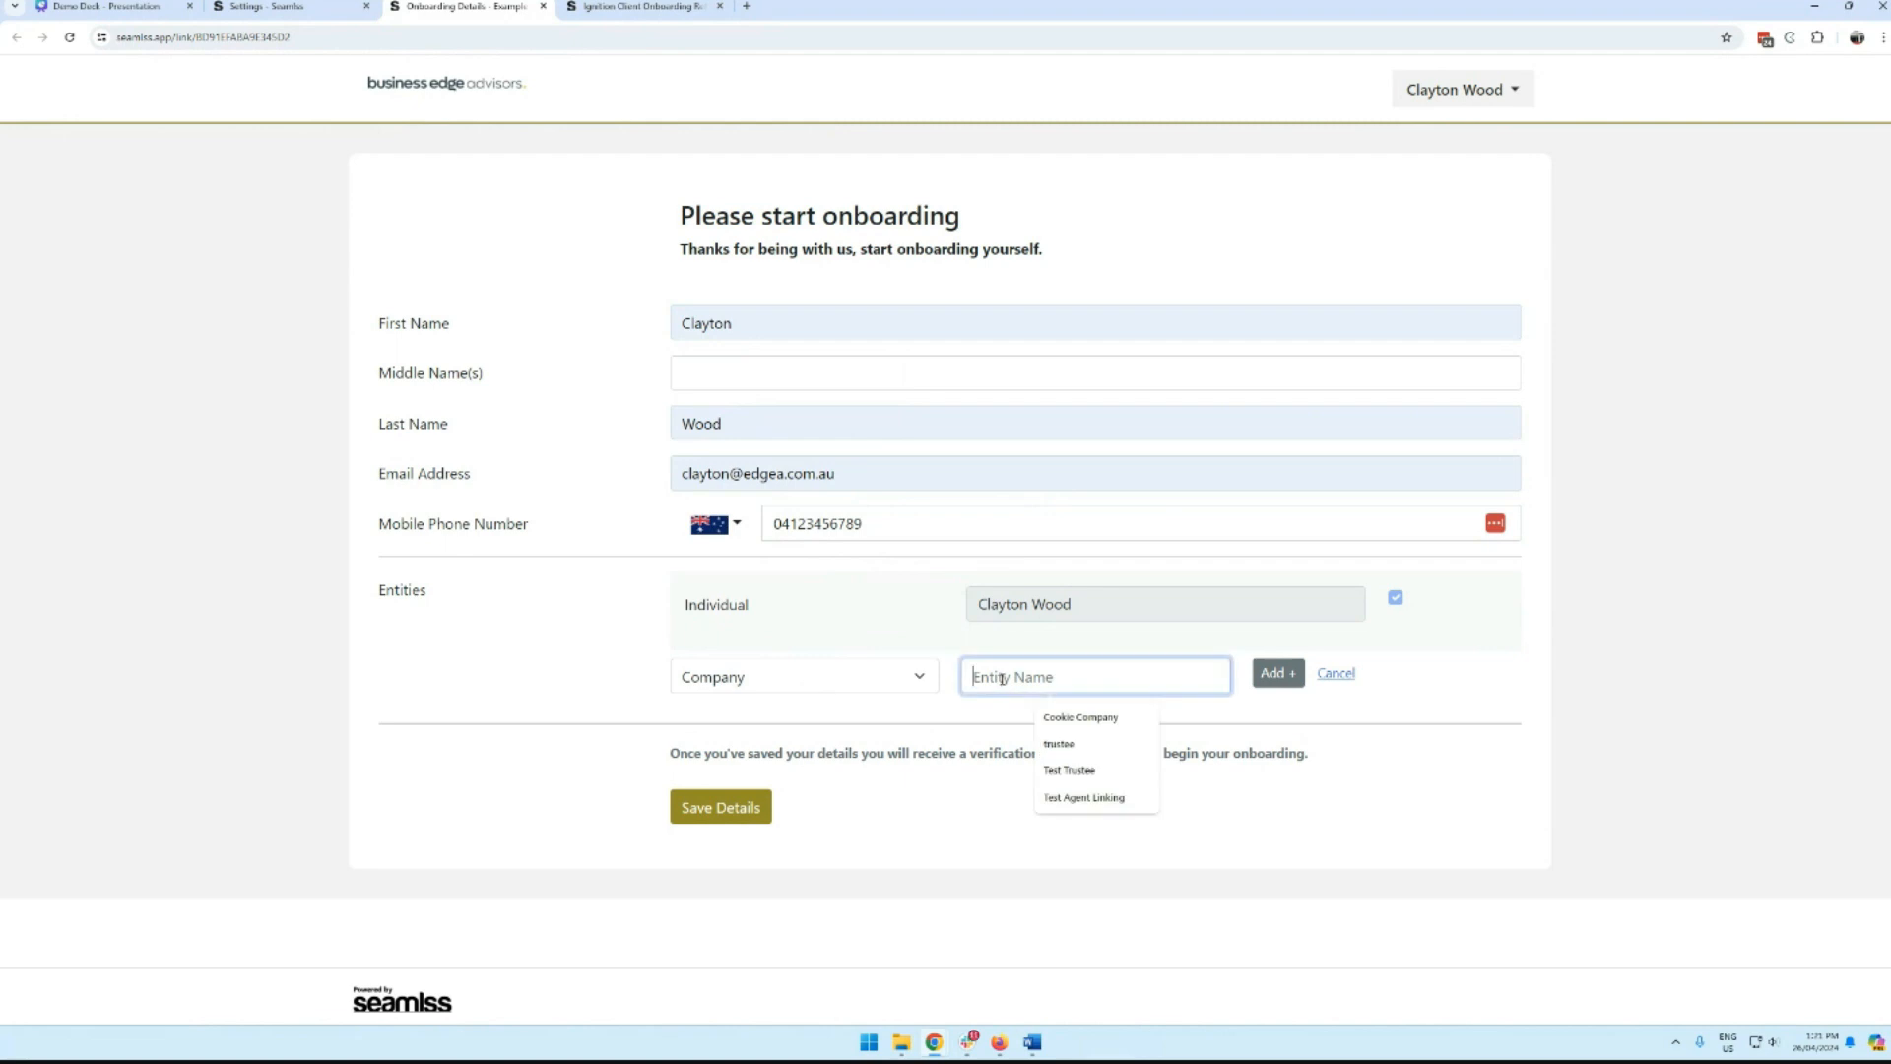
click(1059, 744)
click(1278, 673)
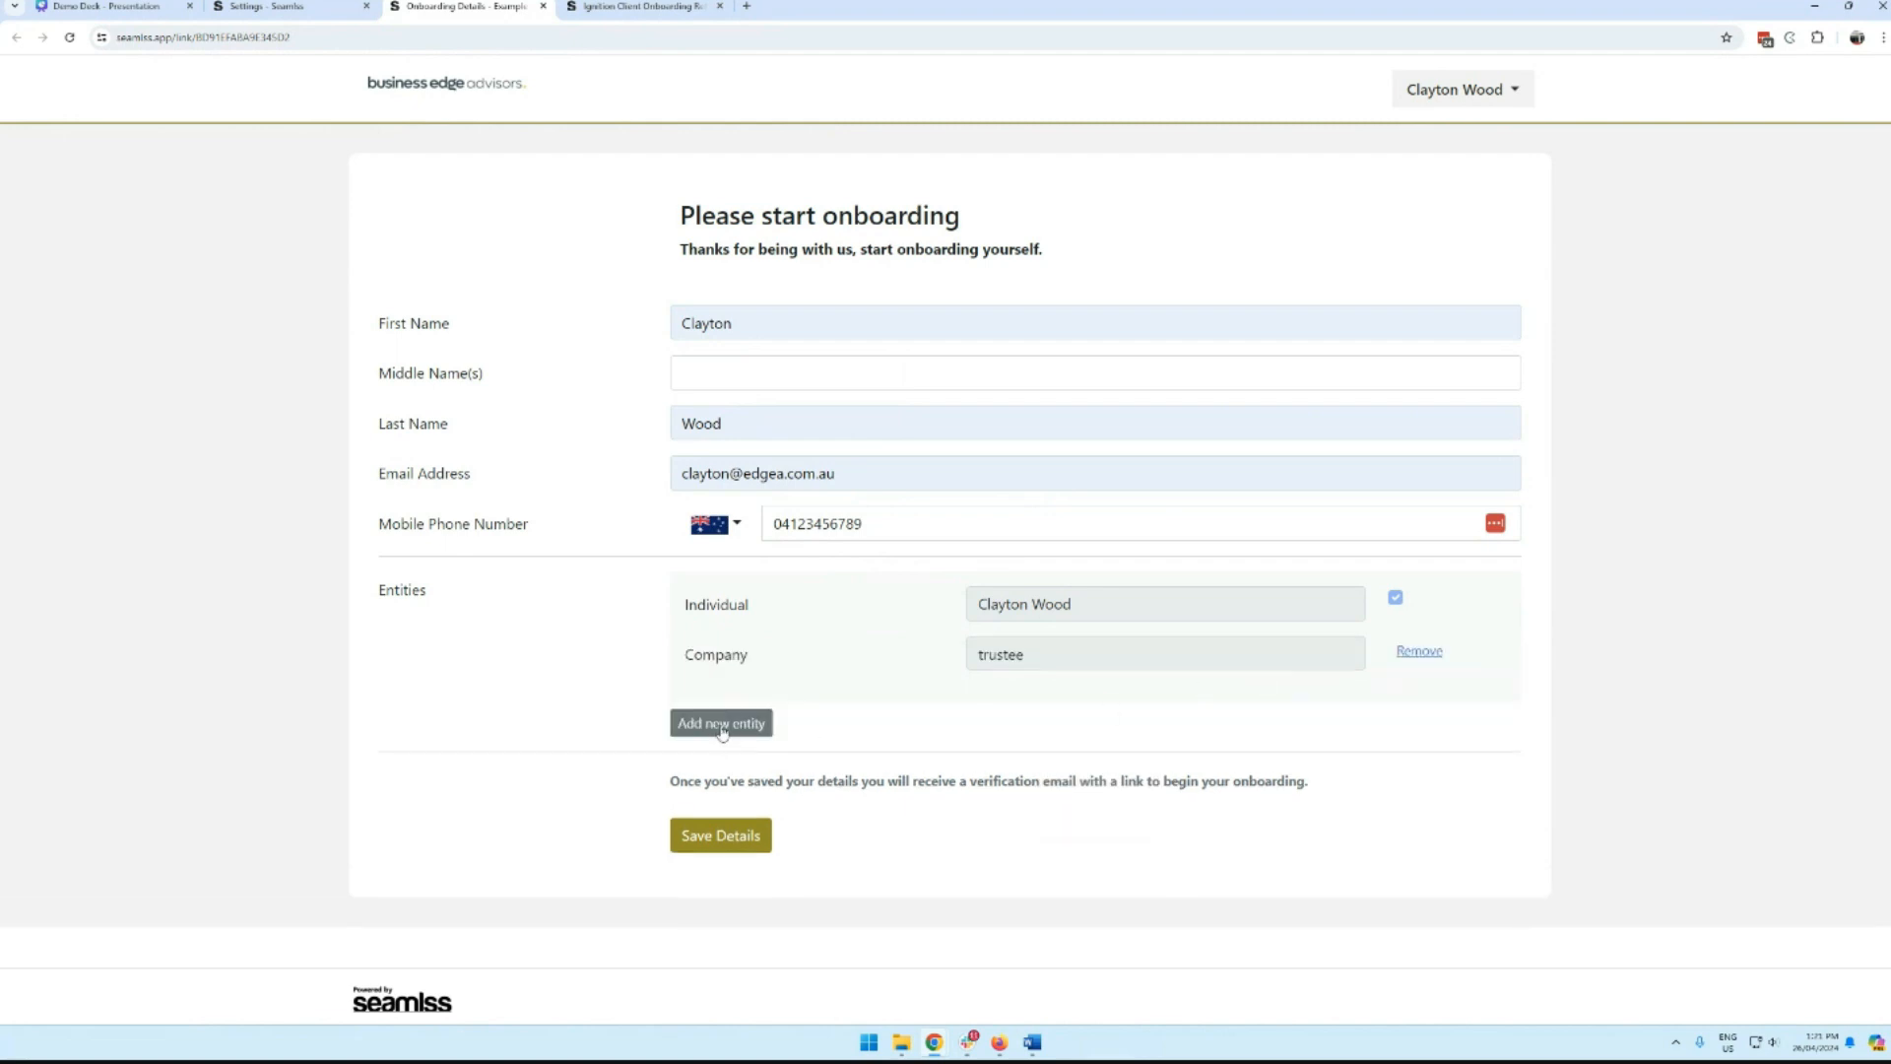
click(723, 730)
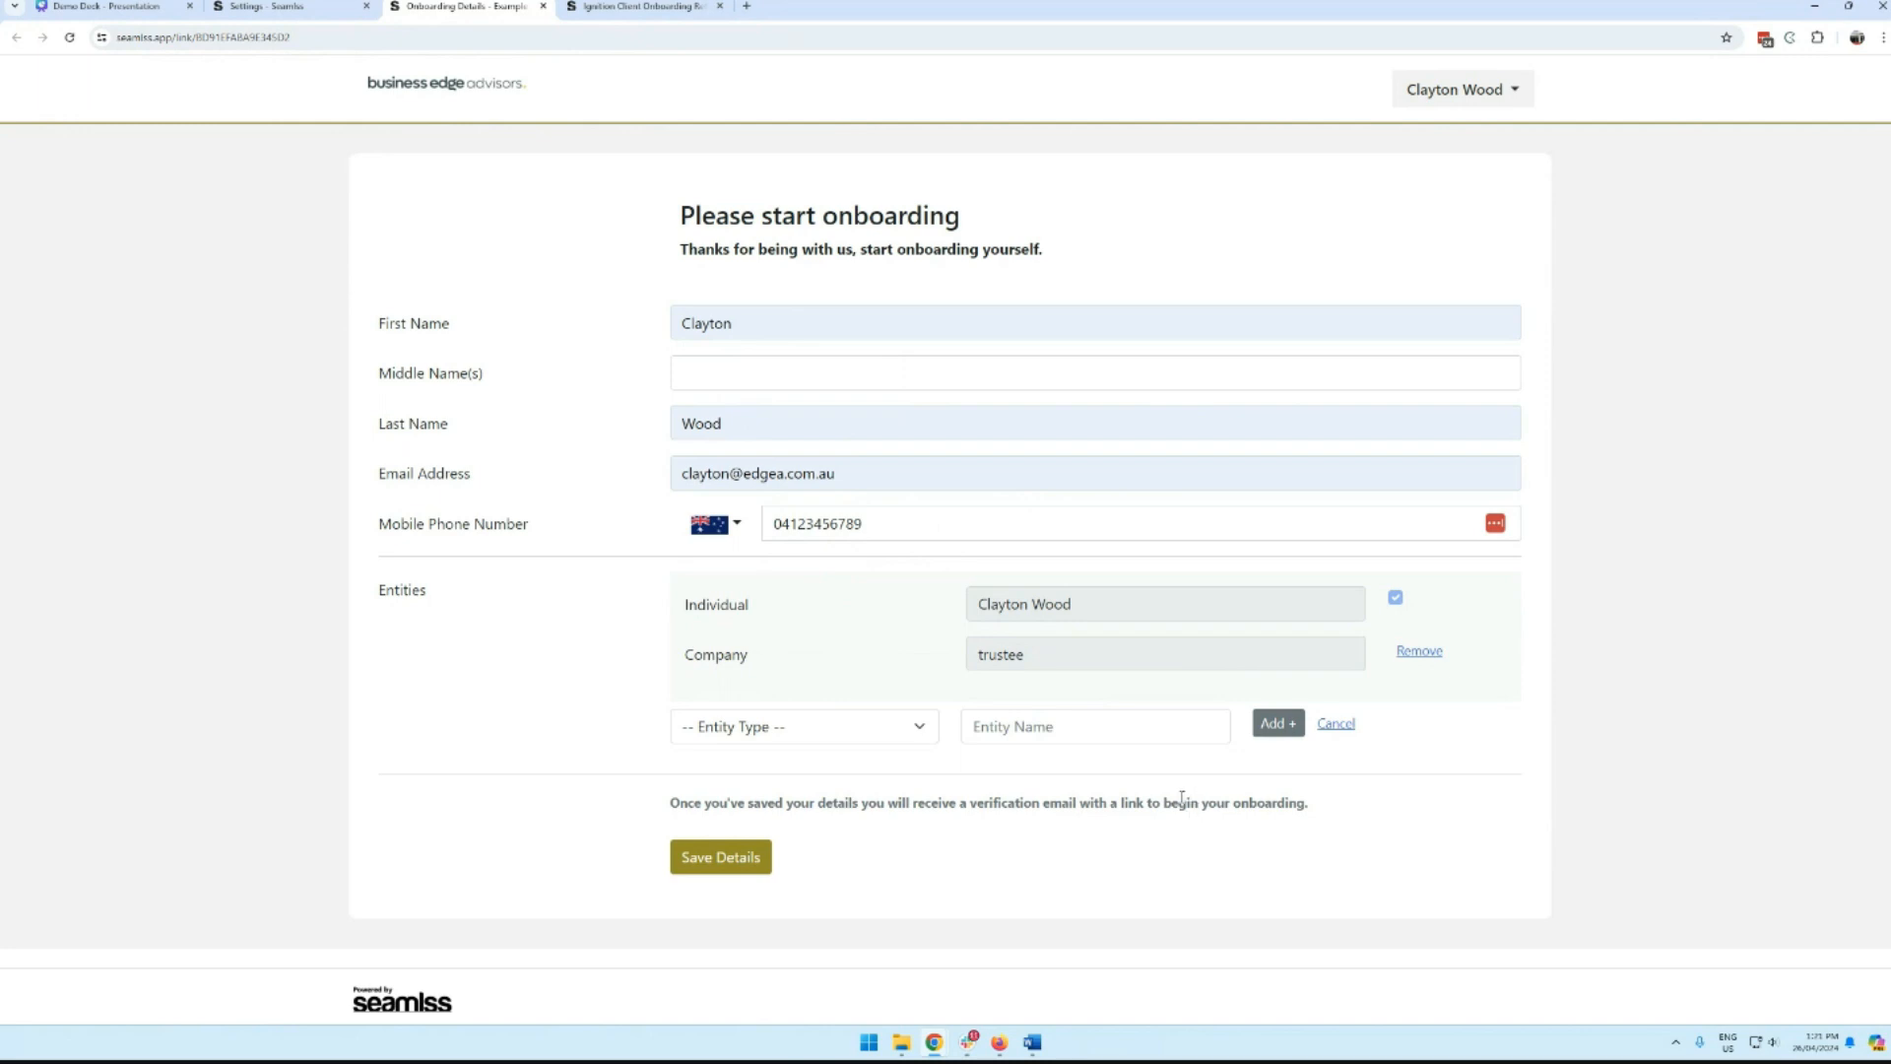
click(247, 7)
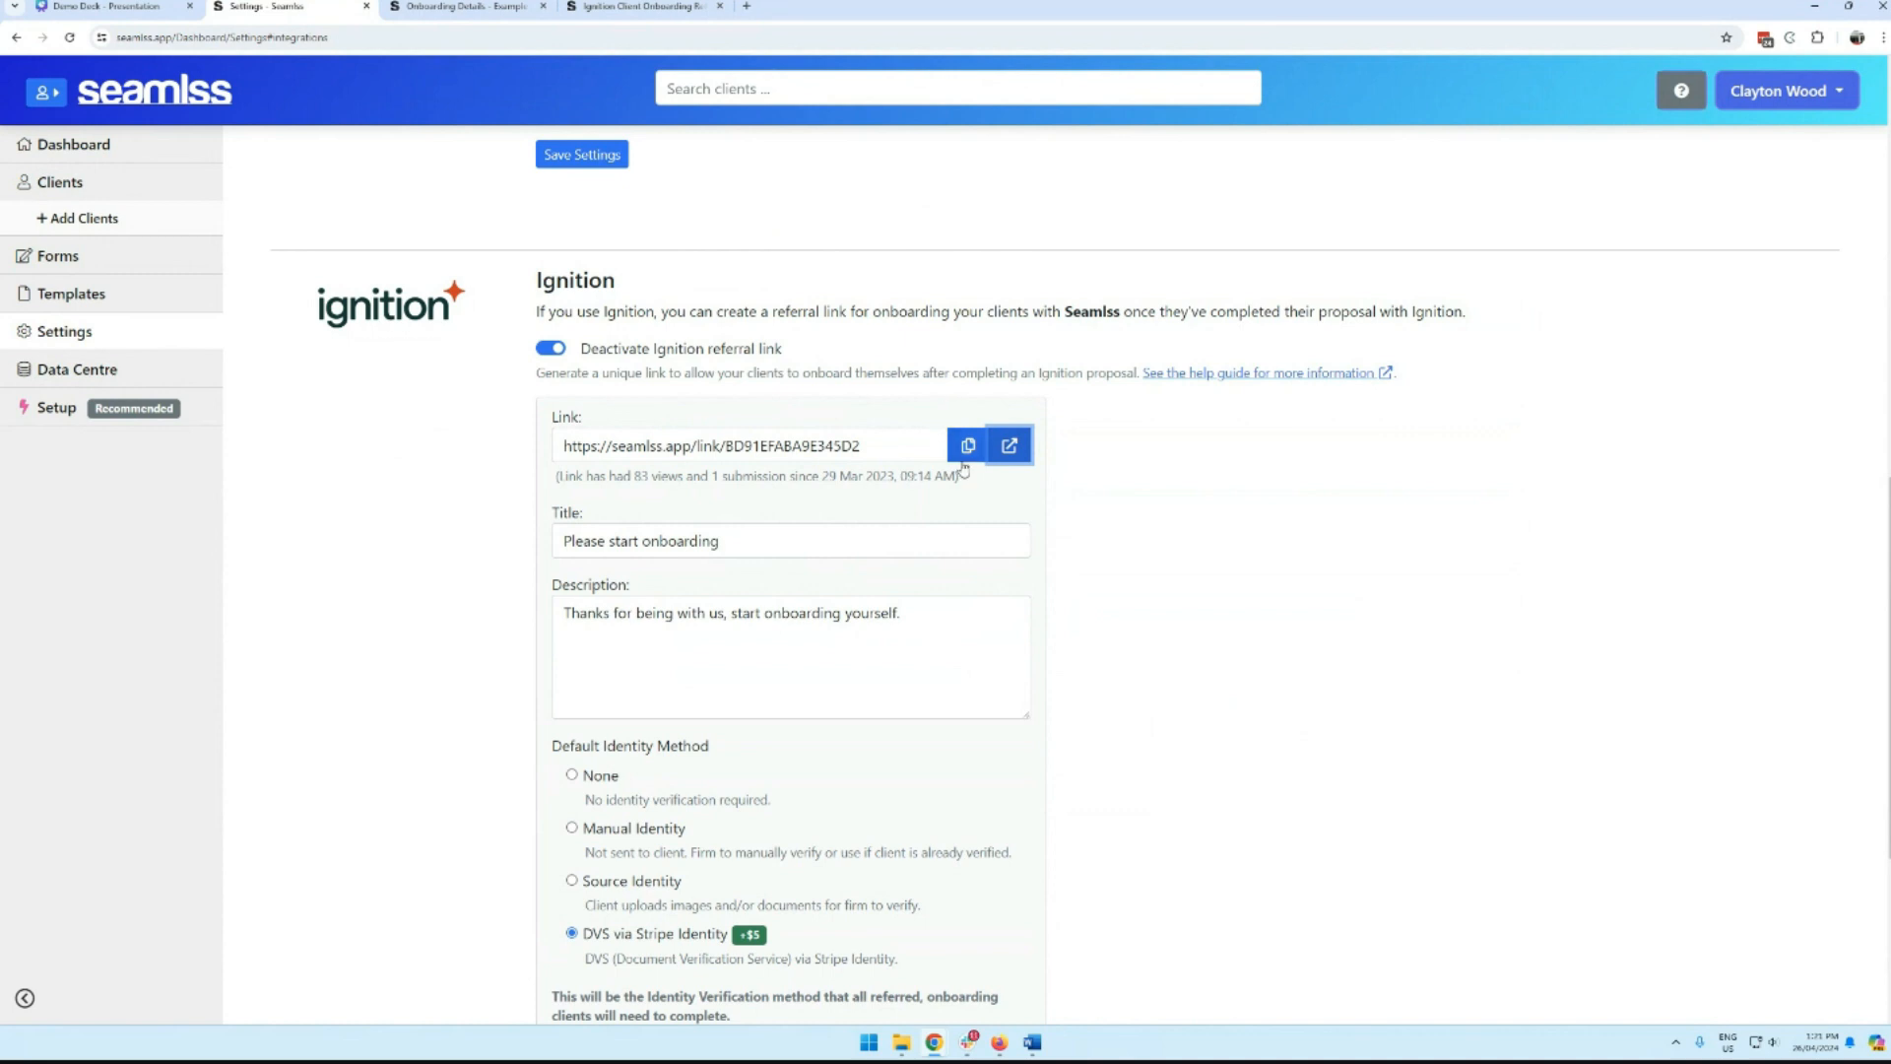
scroll(988, 565, down, 3)
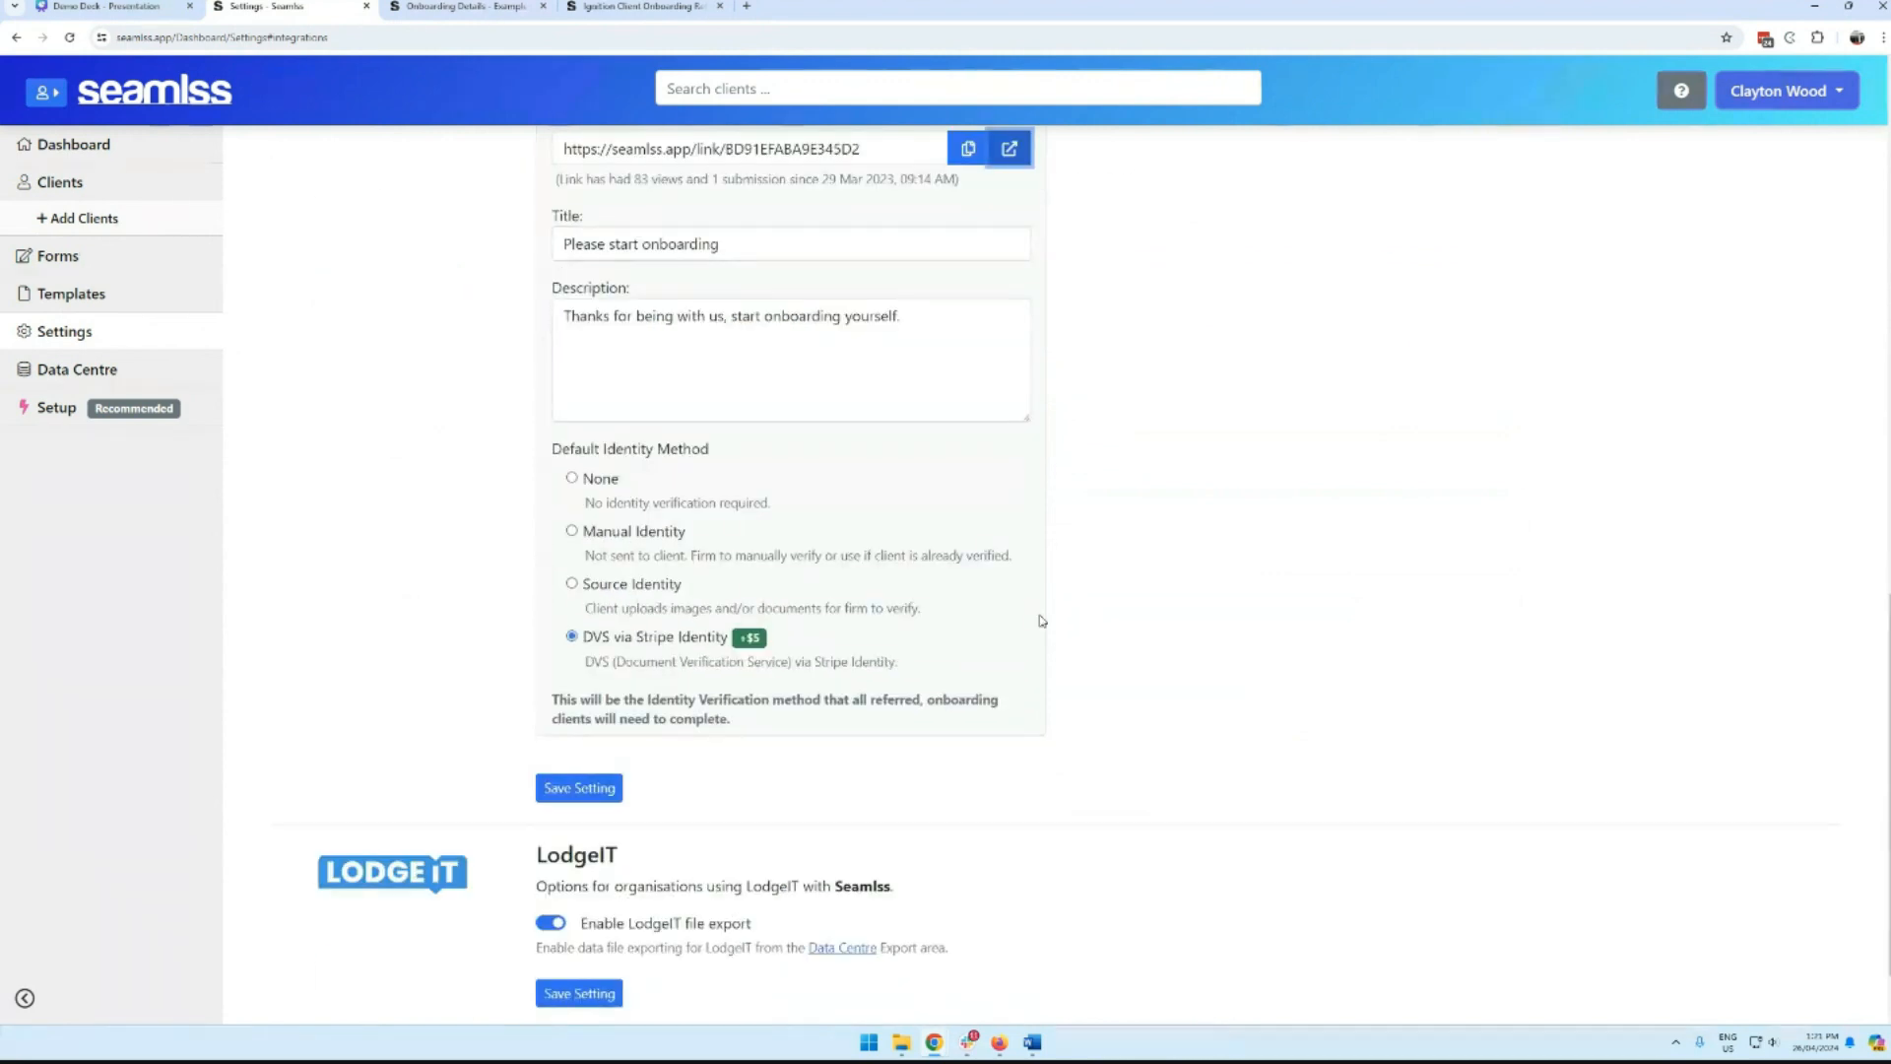
scroll(1034, 660, down, 1)
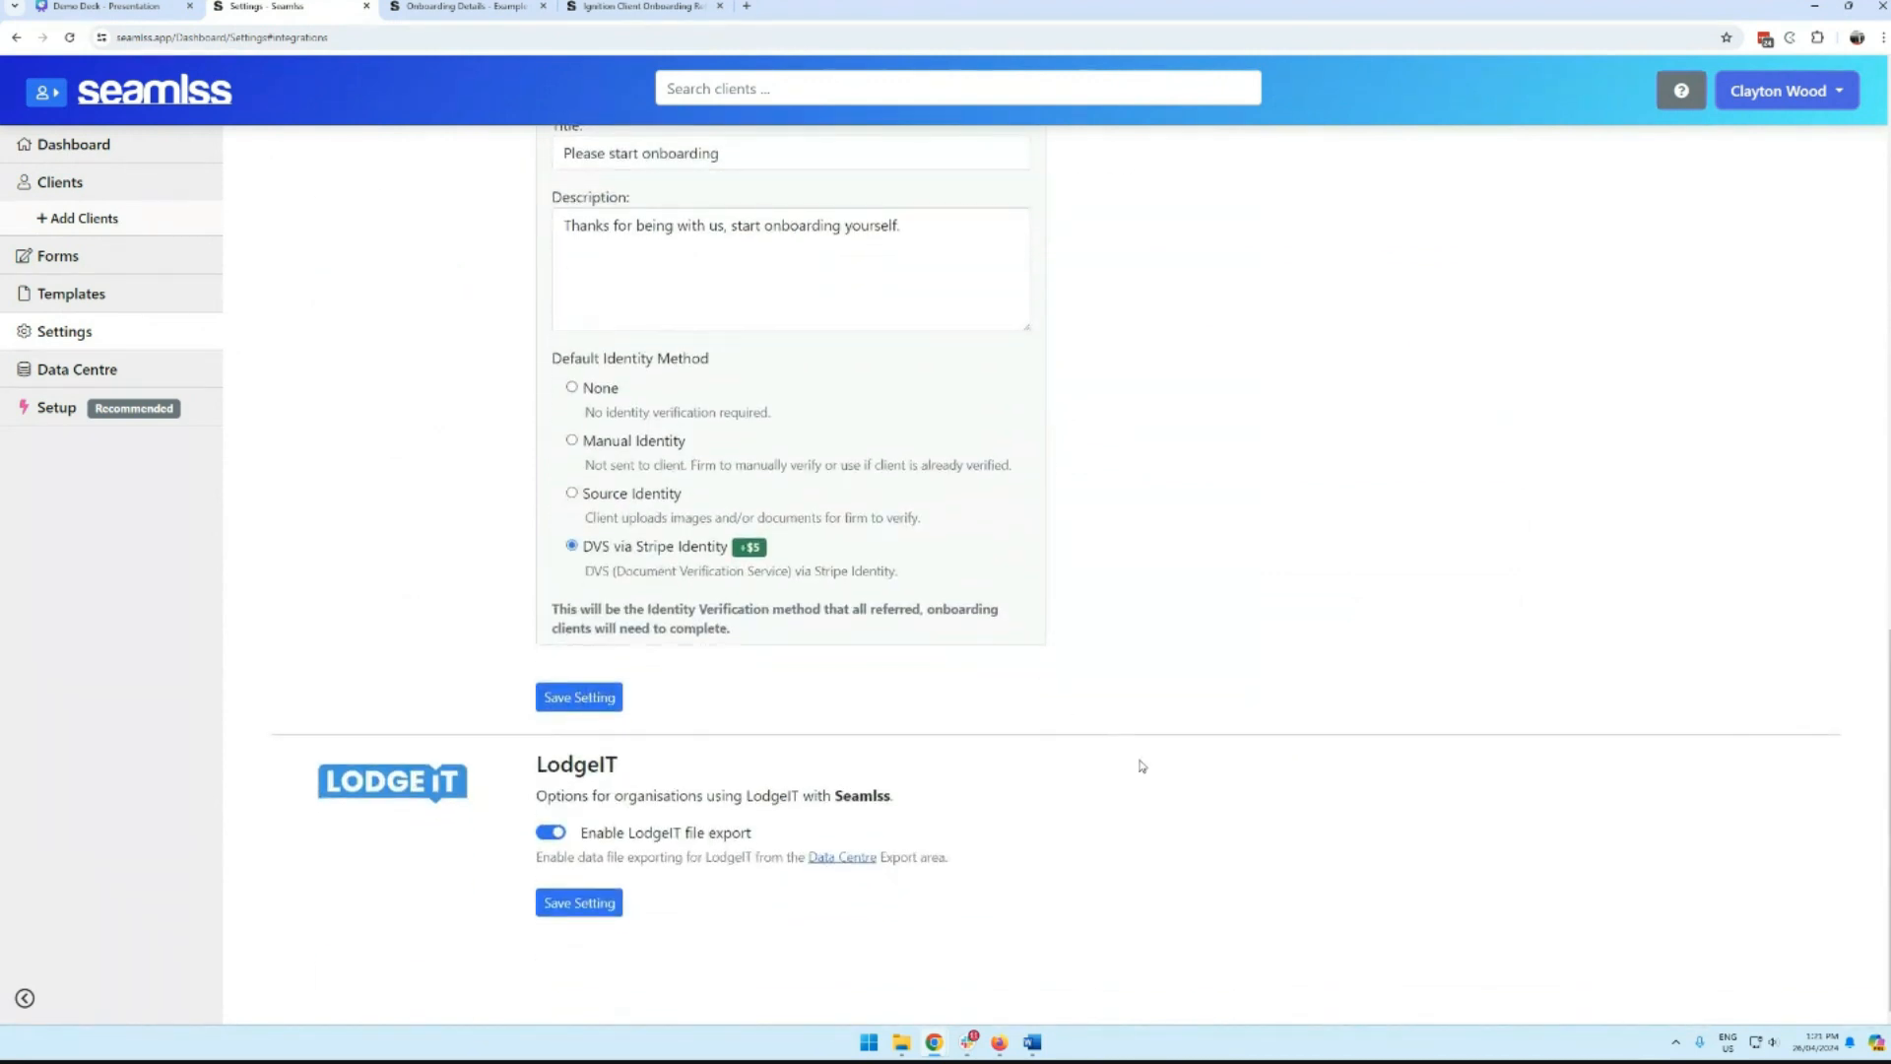
click(551, 833)
click(551, 833)
scroll(1108, 747, up, 15)
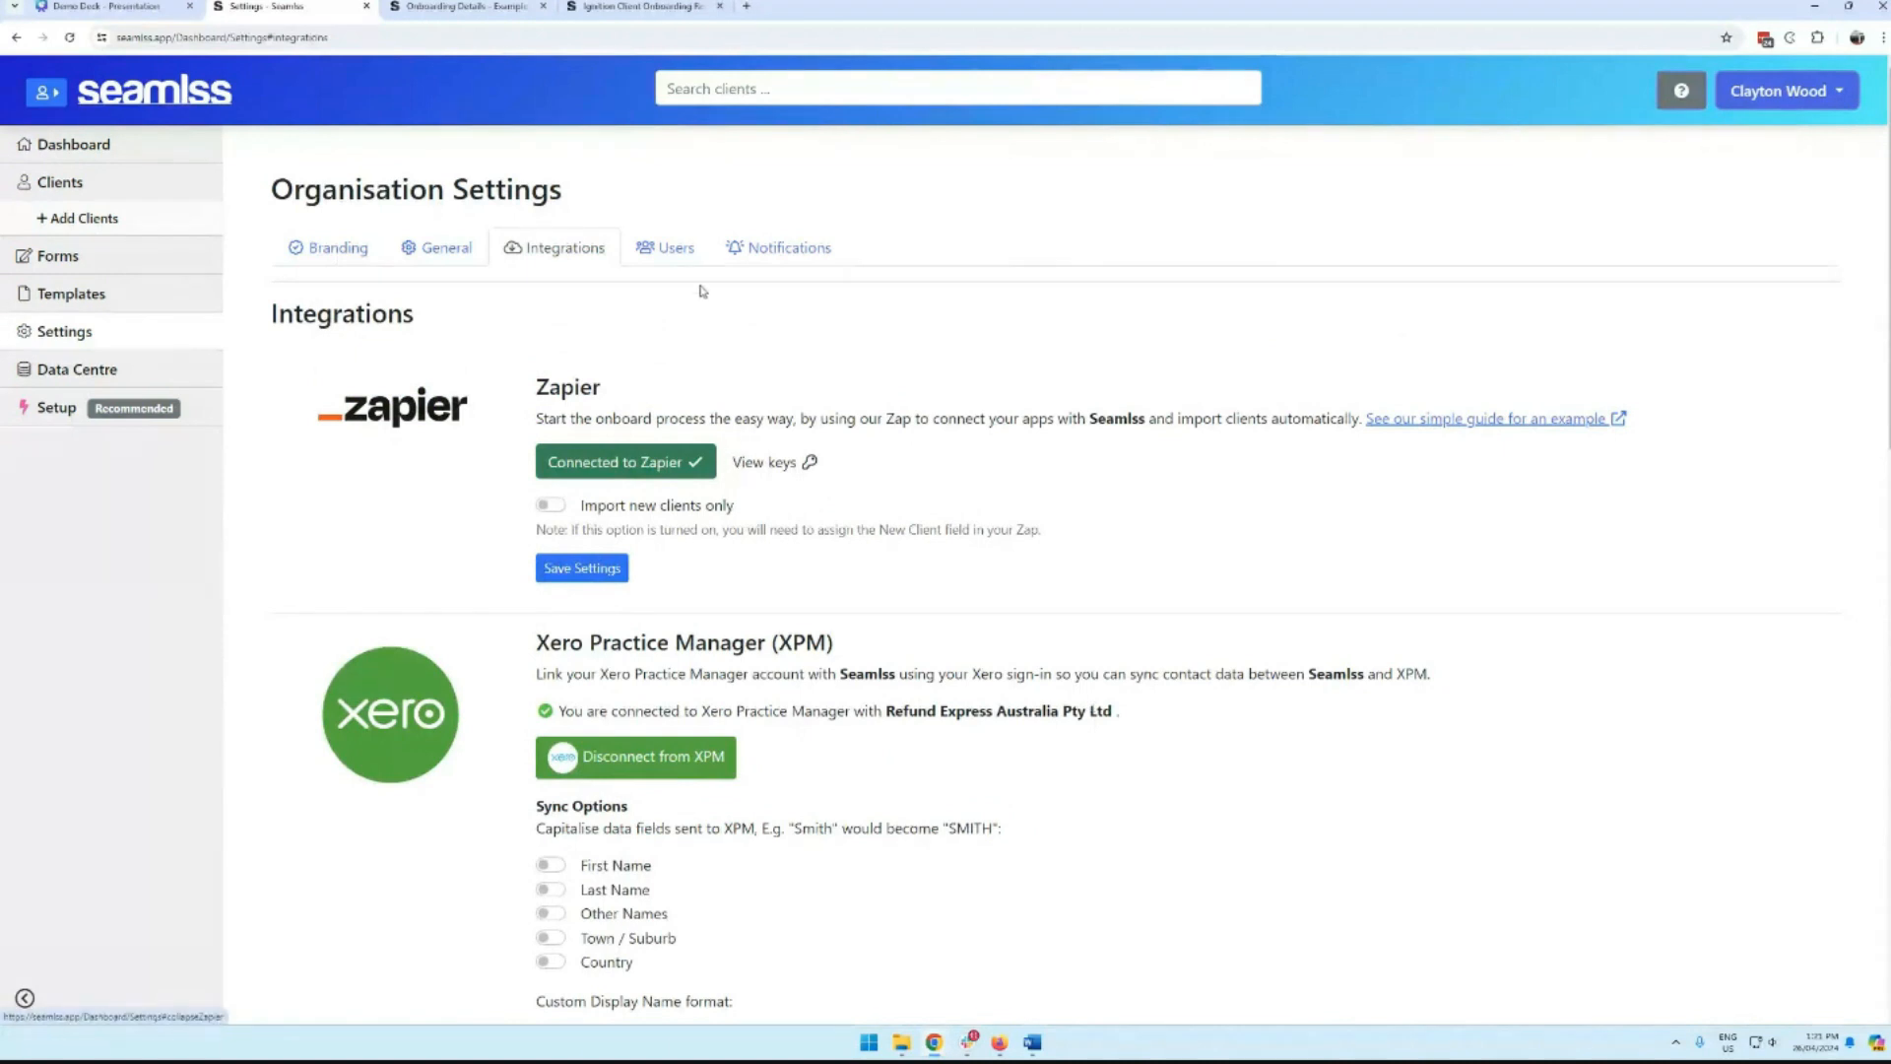
- Check the Users list of admins and staff, then move on to Email Notifications
click(675, 248)
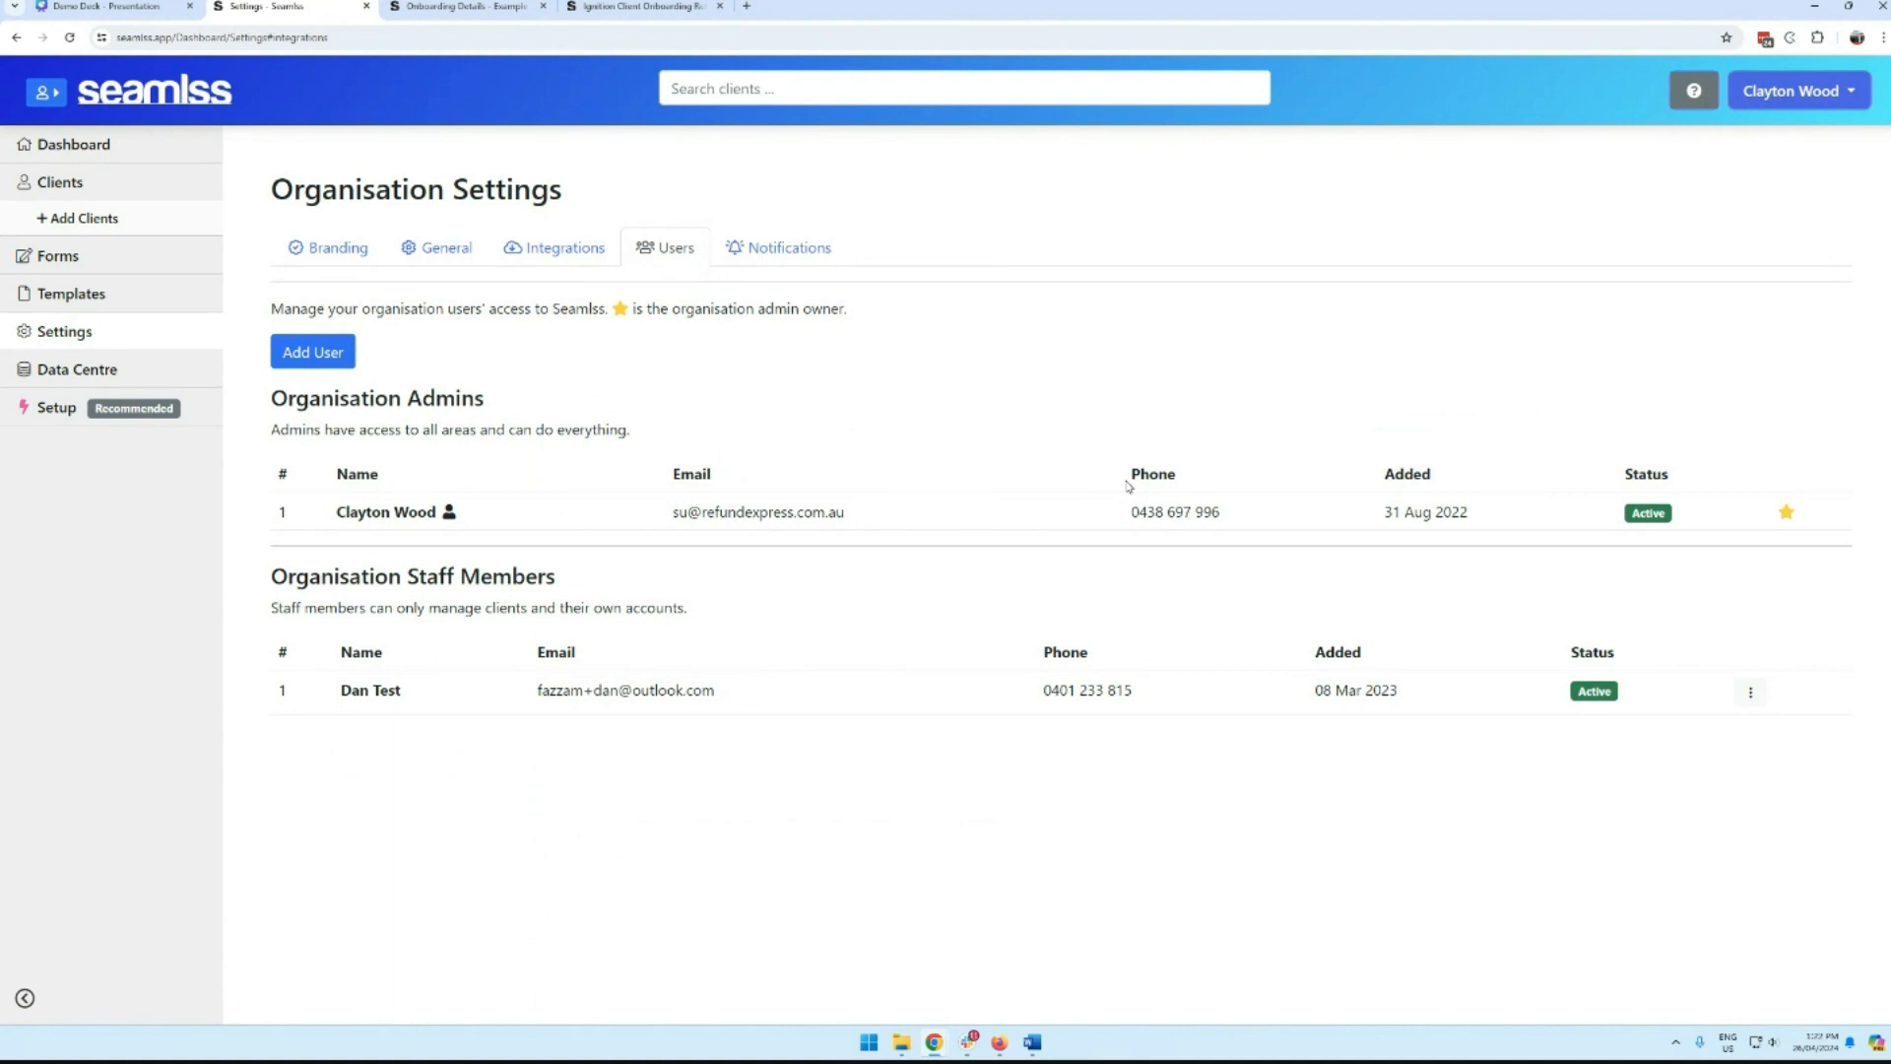
click(796, 258)
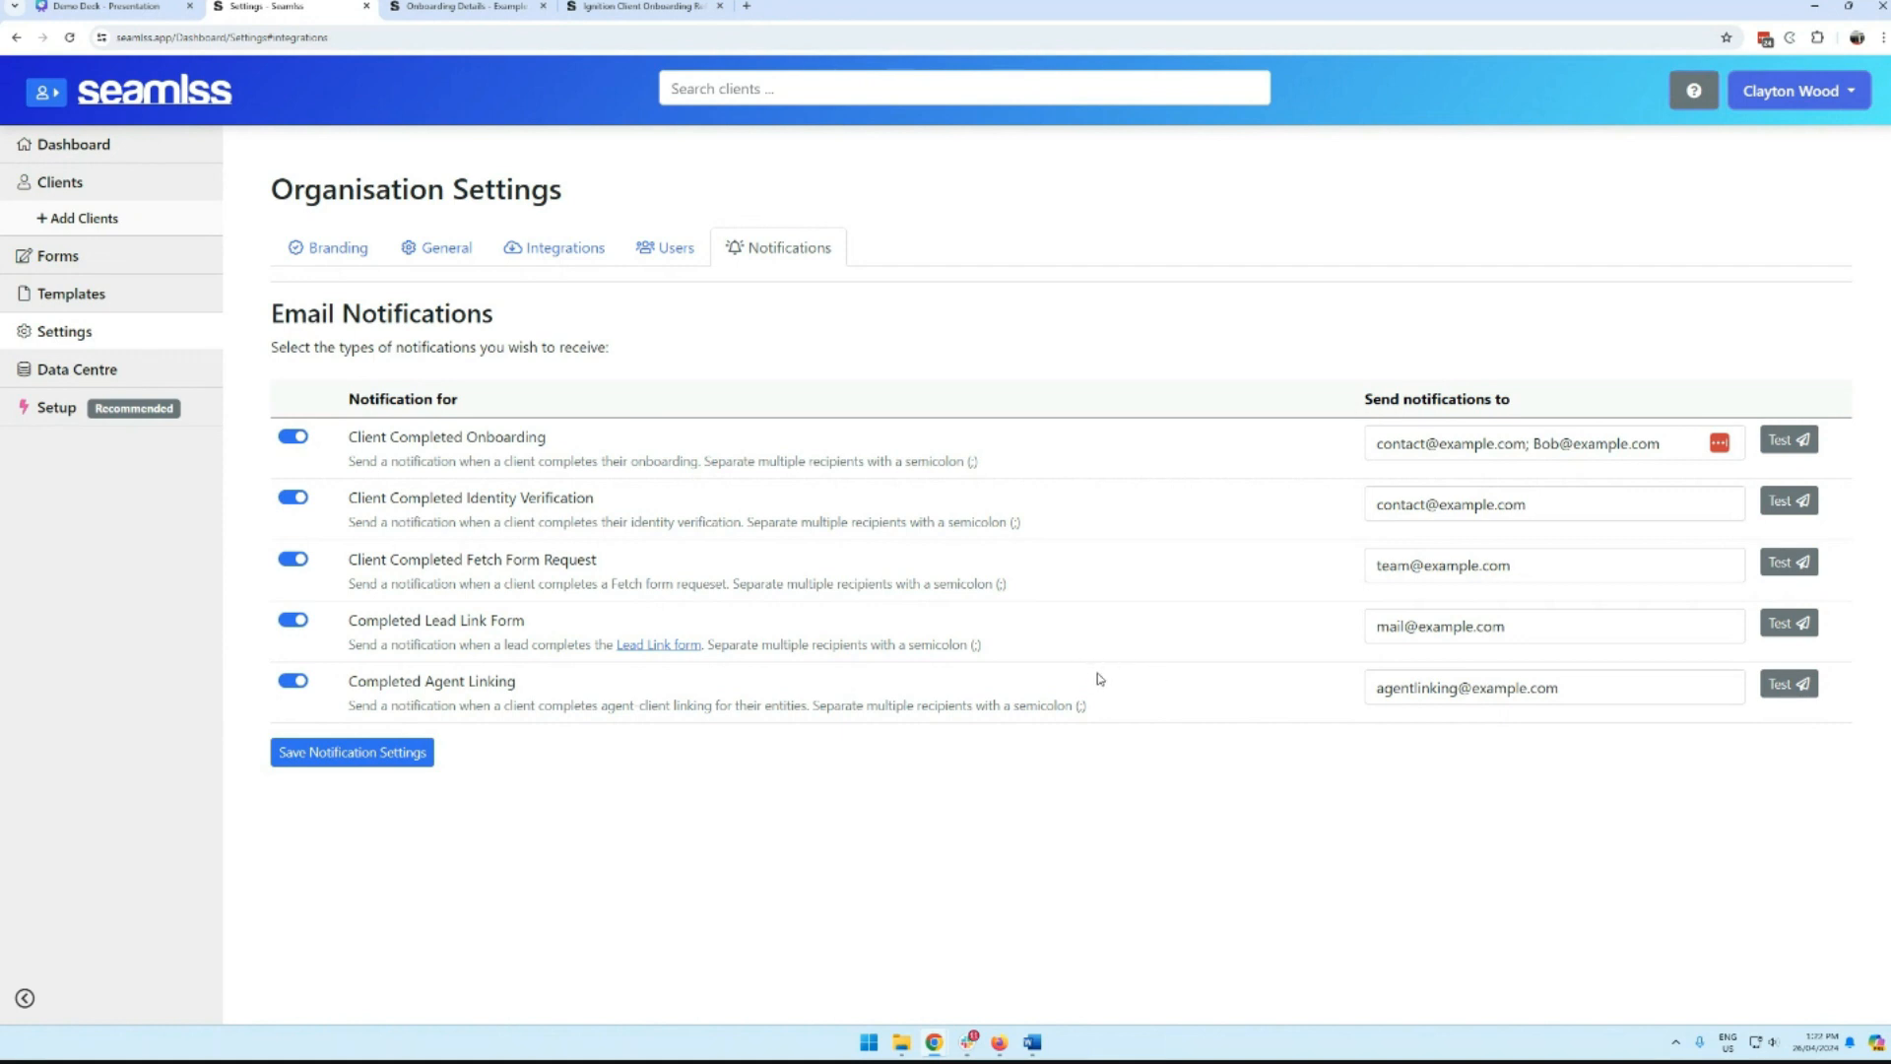
- Select the recipient address for Client Completed Identity Verification notifications
drag(1596, 500, 1270, 523)
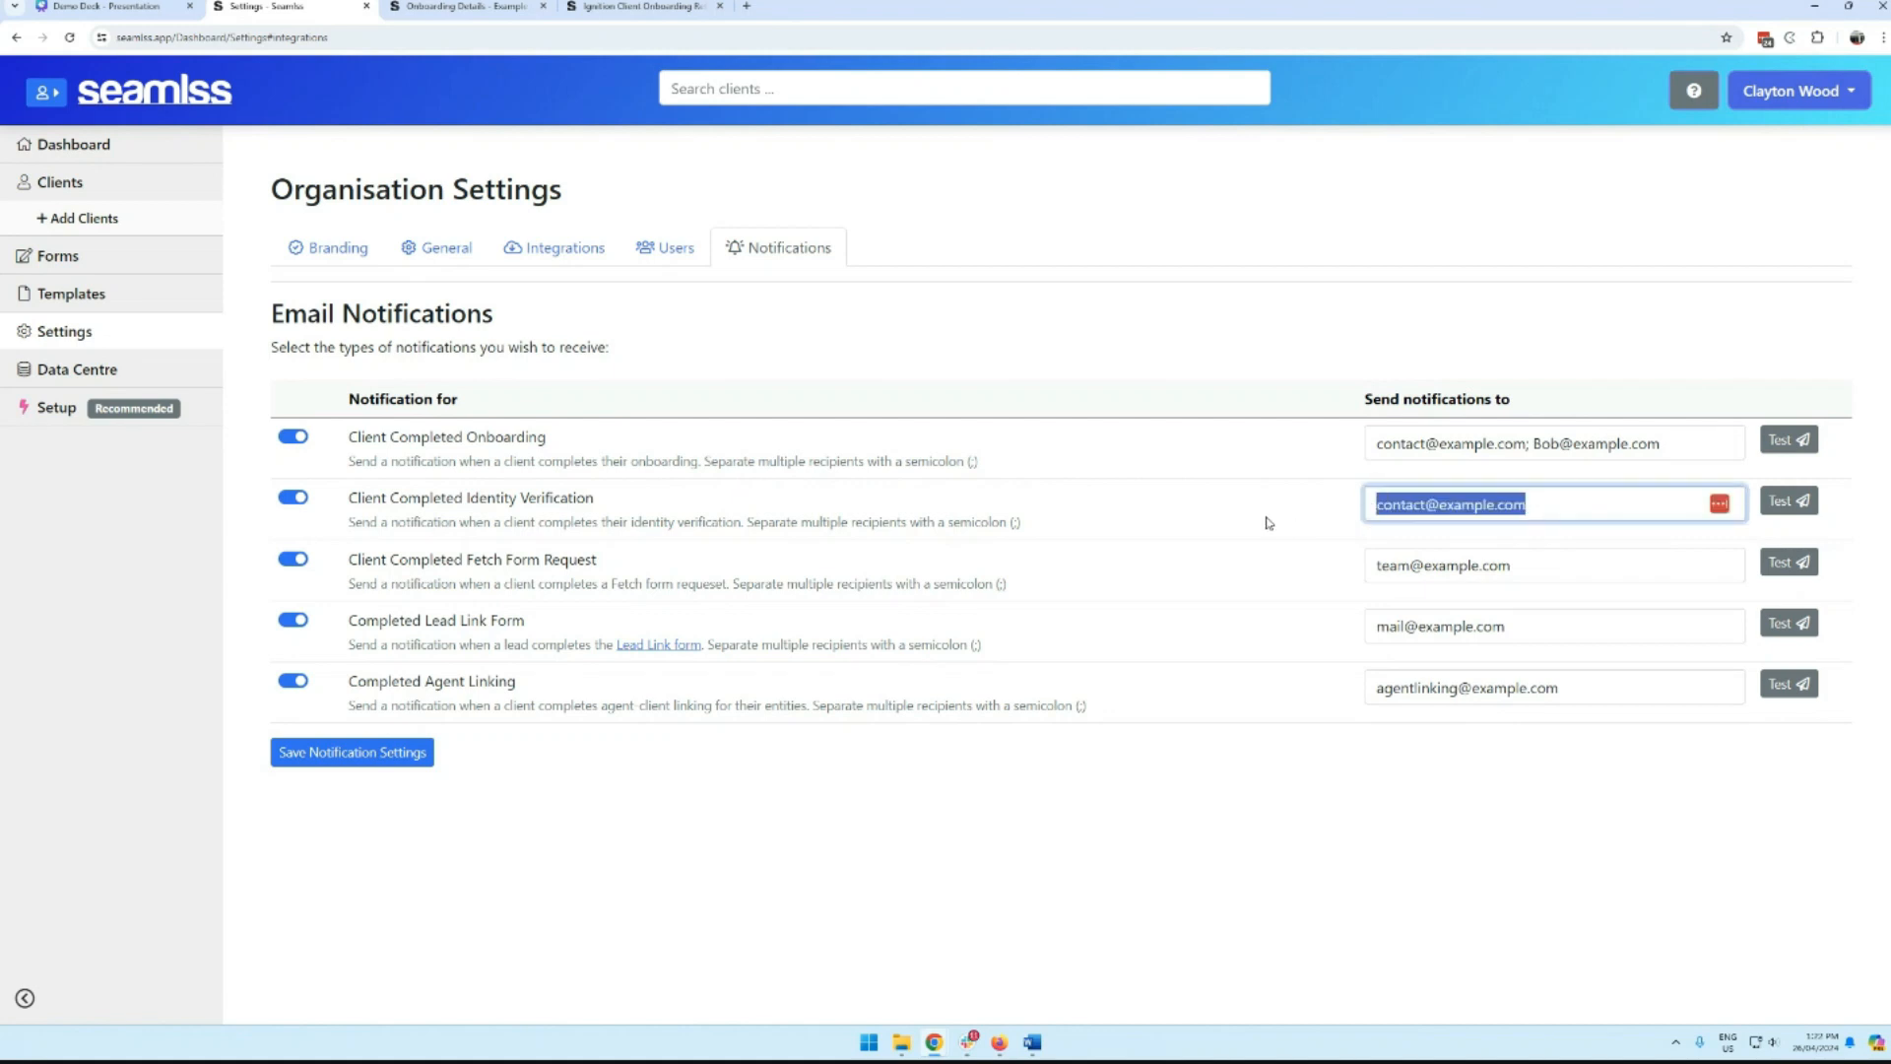